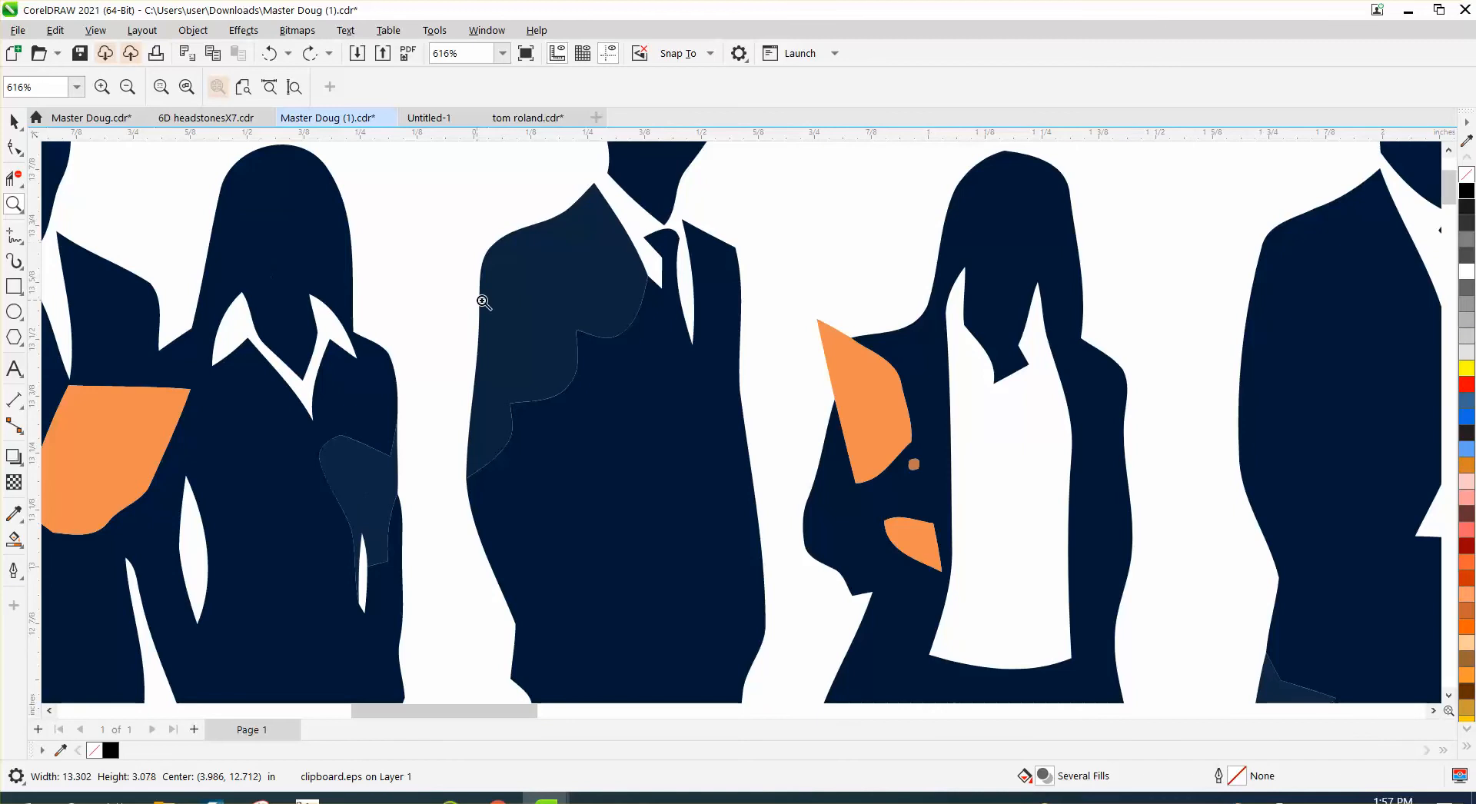
- Switch the display of the silhouette artwork to Wireframe view
{"action": "scroll", "coordinate": [508, 394], "scroll_direction": "down", "scroll_amount": 2}
{"action": "scroll", "coordinate": [508, 394], "scroll_direction": "down", "scroll_amount": 4}
{"action": "left_click", "coordinate": [14, 121]}
{"action": "scroll", "coordinate": [136, 177], "scroll_direction": "down", "scroll_amount": 1}
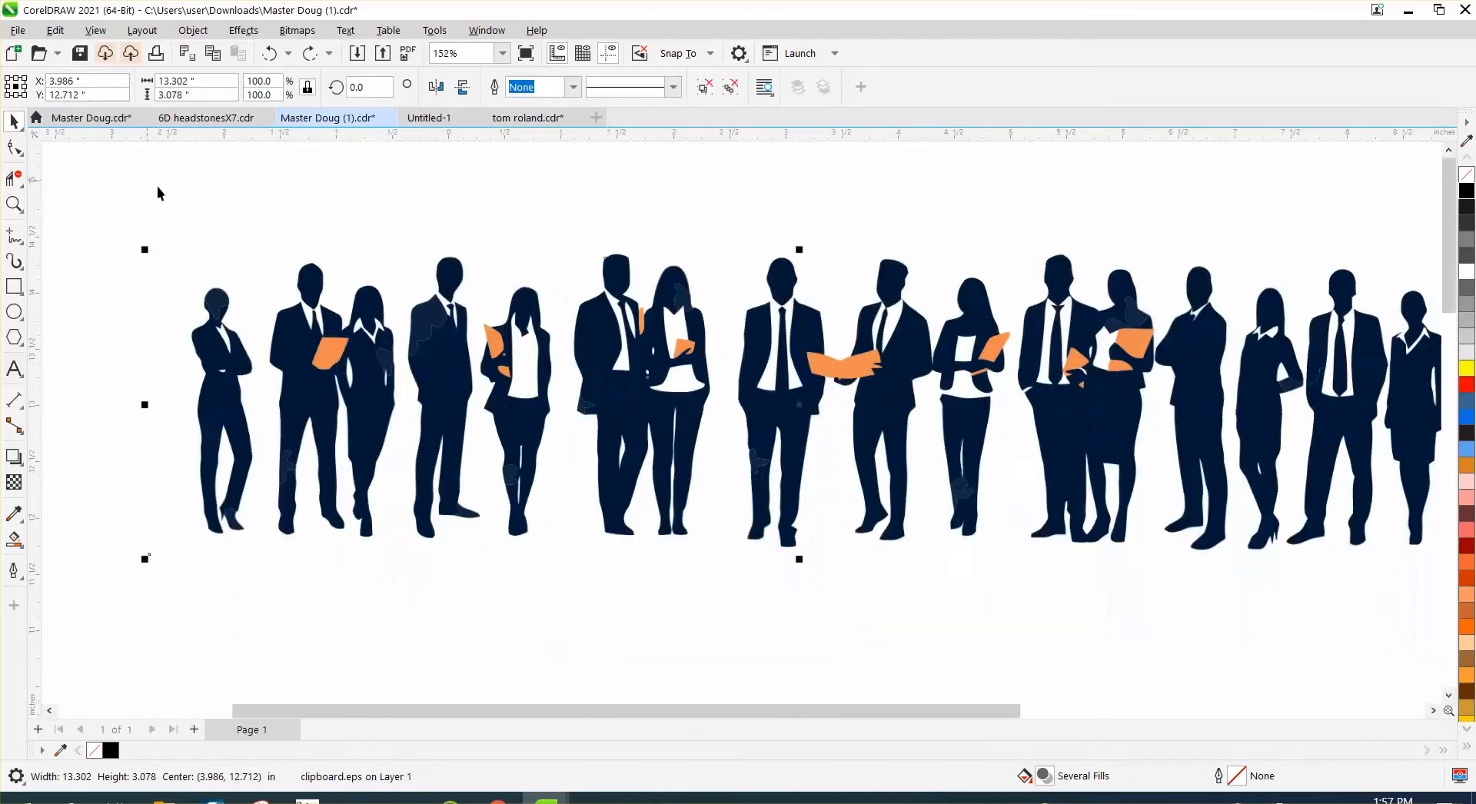
{"action": "left_click_drag", "start_coordinate": [119, 217], "coordinate": [699, 488]}
{"action": "left_click", "coordinate": [675, 439]}
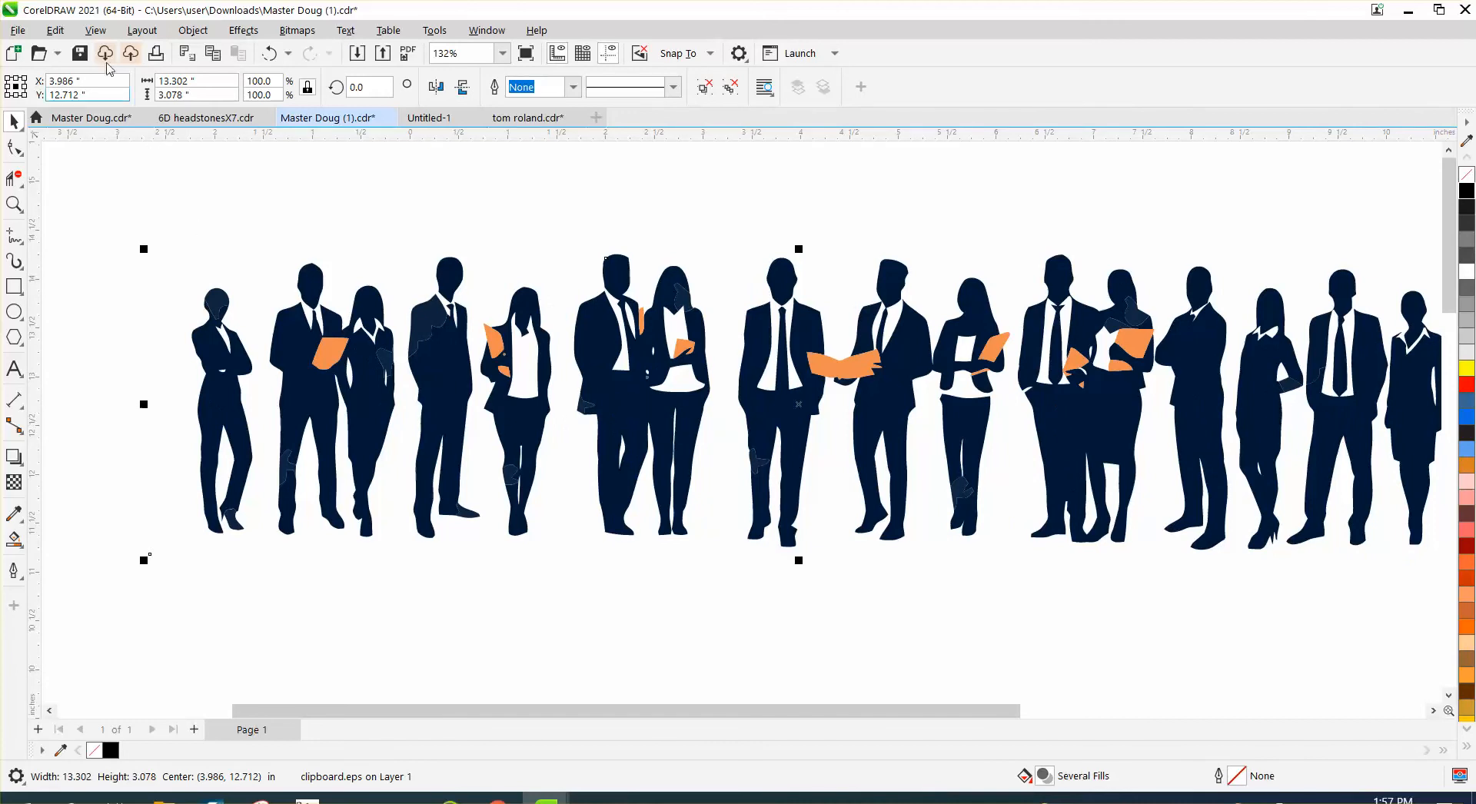
{"action": "left_click", "coordinate": [96, 30]}
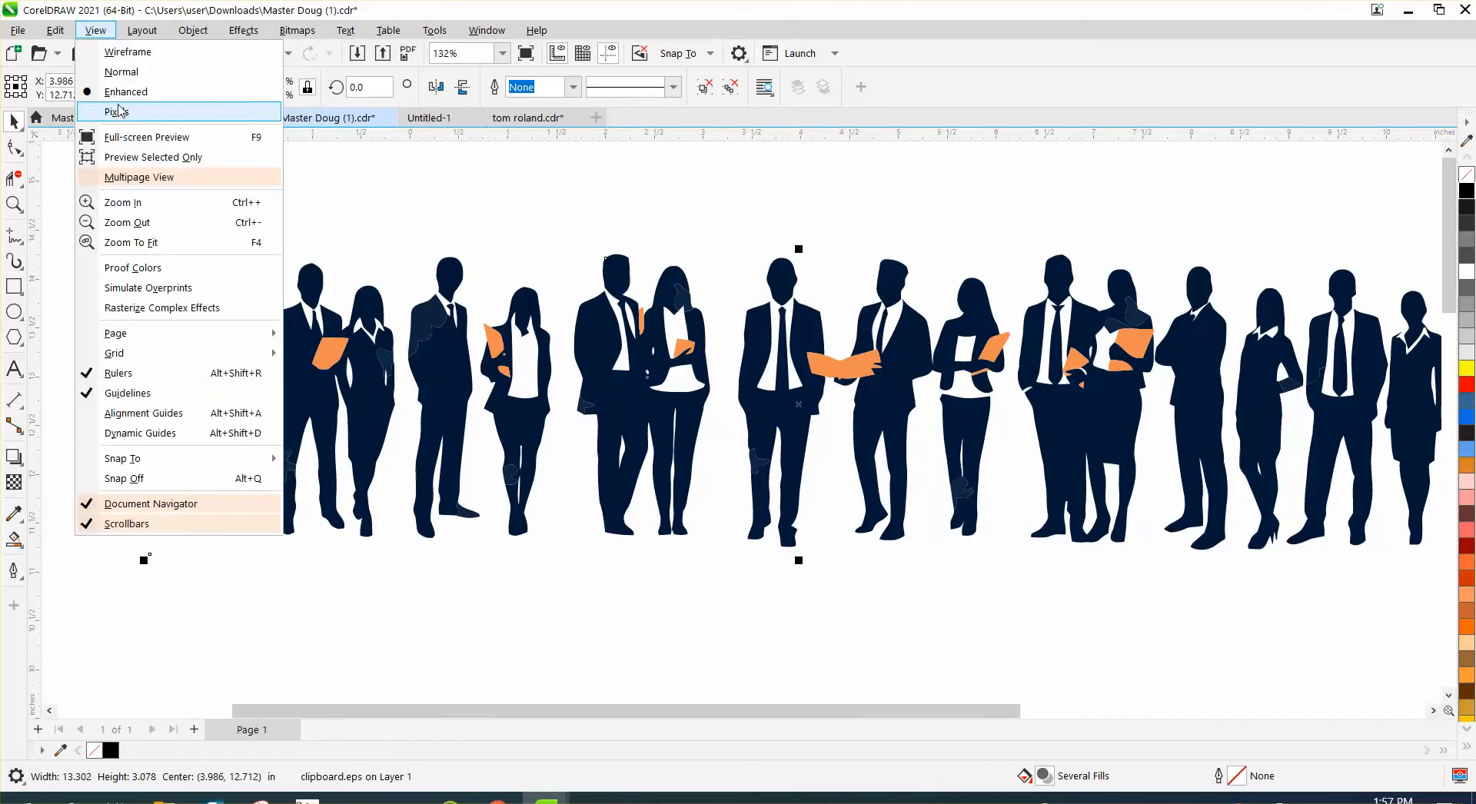
{"action": "left_click", "coordinate": [130, 53]}
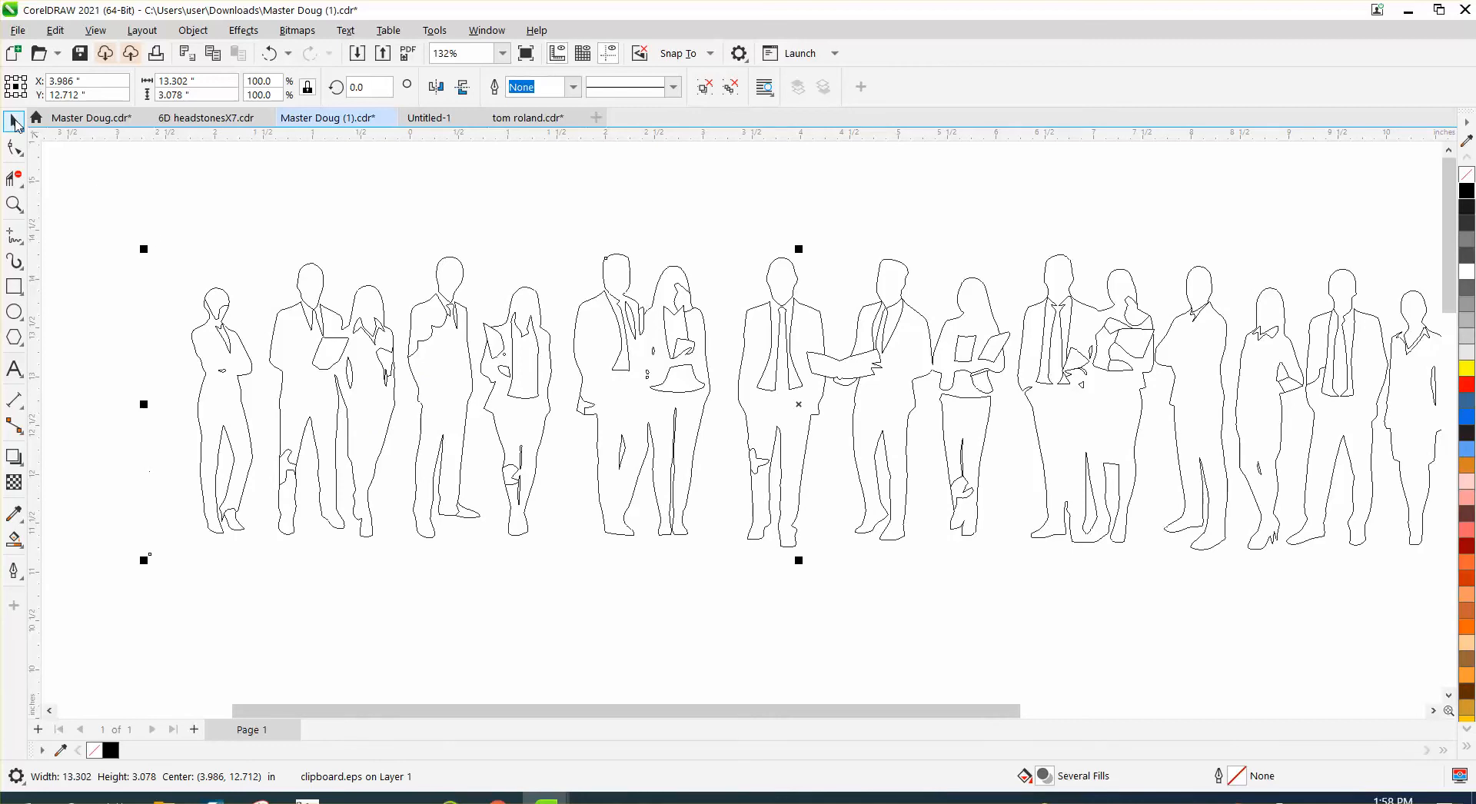
{"action": "scroll", "coordinate": [101, 169], "scroll_direction": "down", "scroll_amount": 1}
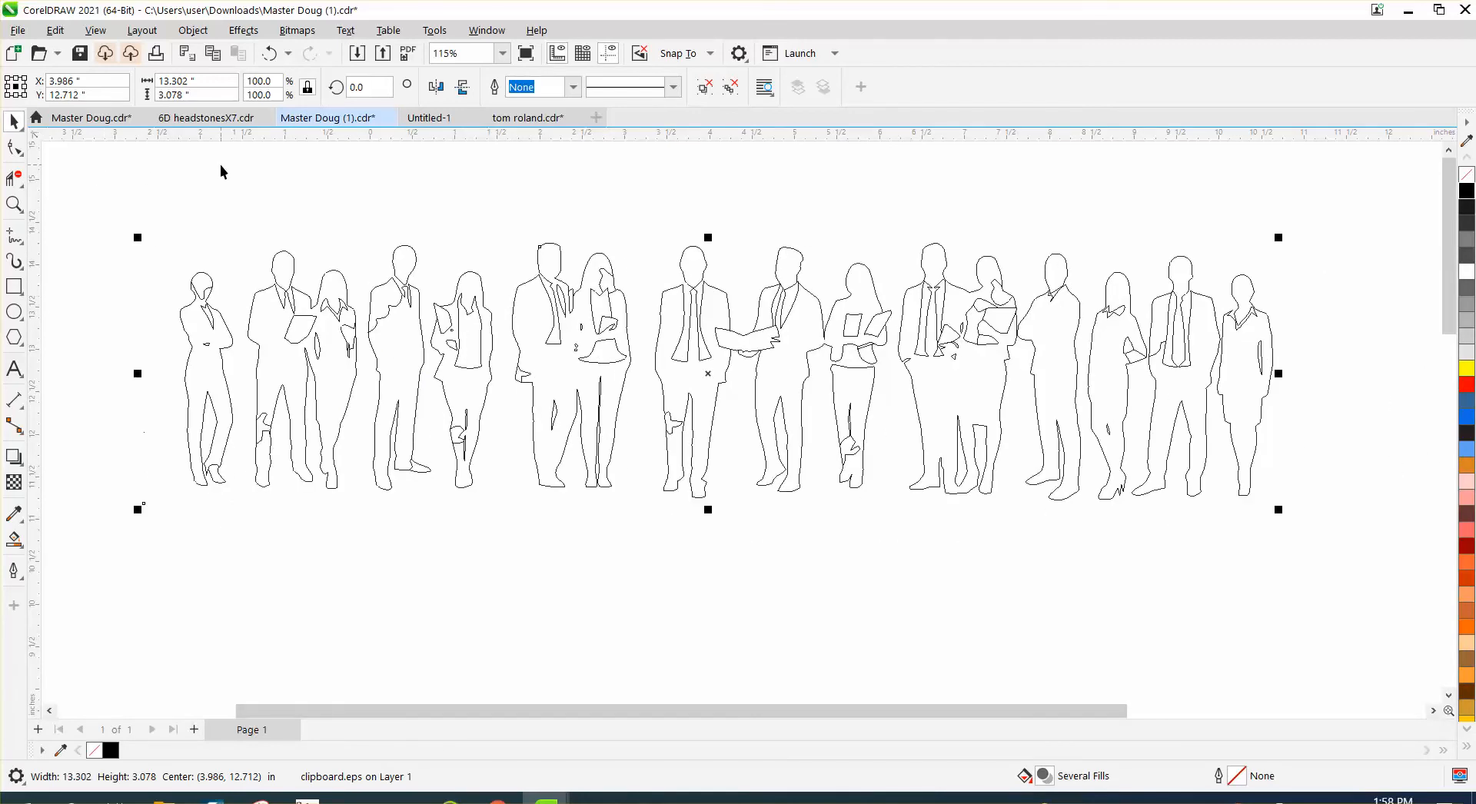
- Delete the inner patch segments crossing the second figure's lower leg with Virtual Segment Delete
{"action": "left_click", "coordinate": [13, 202]}
{"action": "left_click_drag", "start_coordinate": [370, 471], "coordinate": [370, 470]}
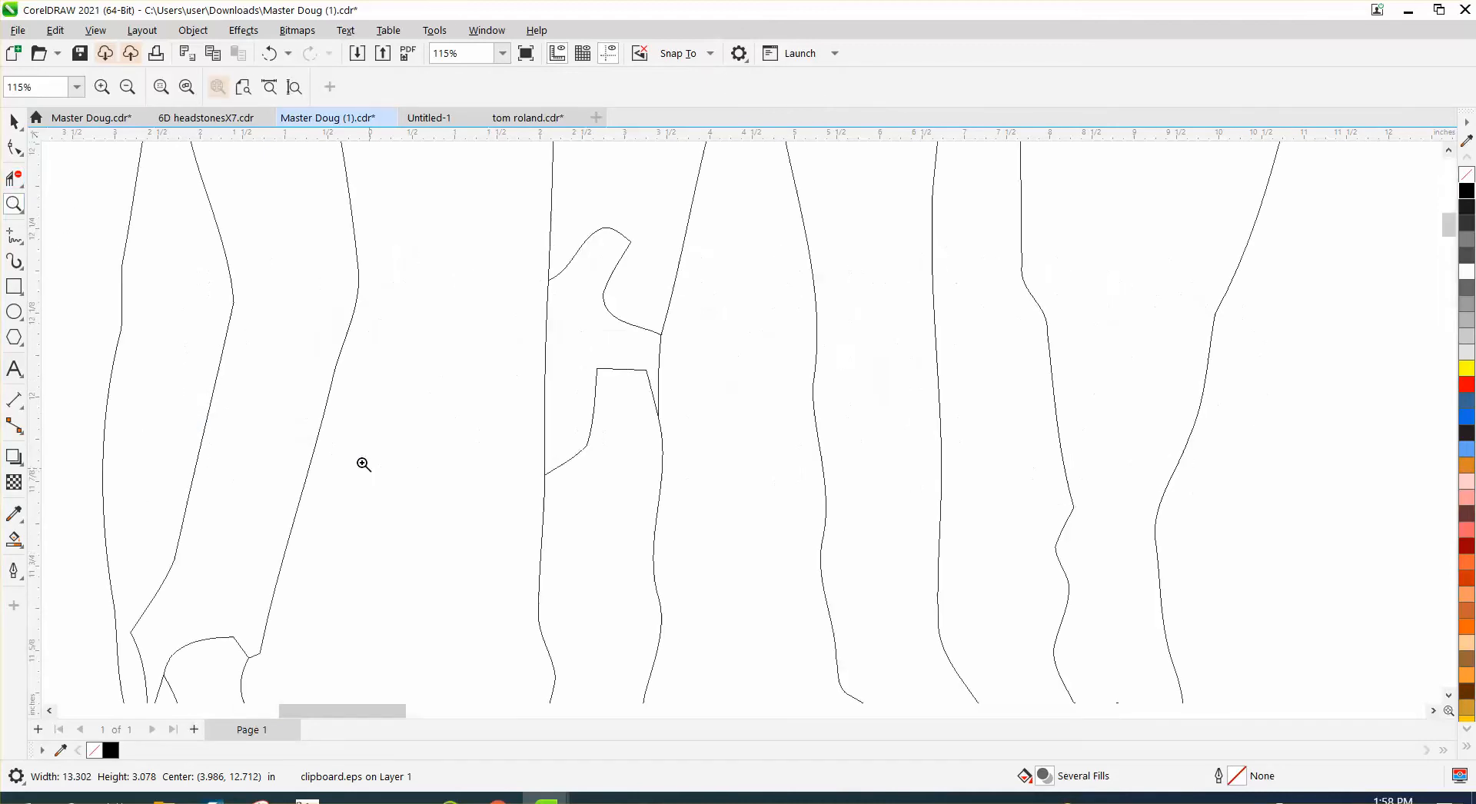
{"action": "left_click", "coordinate": [19, 184]}
{"action": "left_click", "coordinate": [22, 184]}
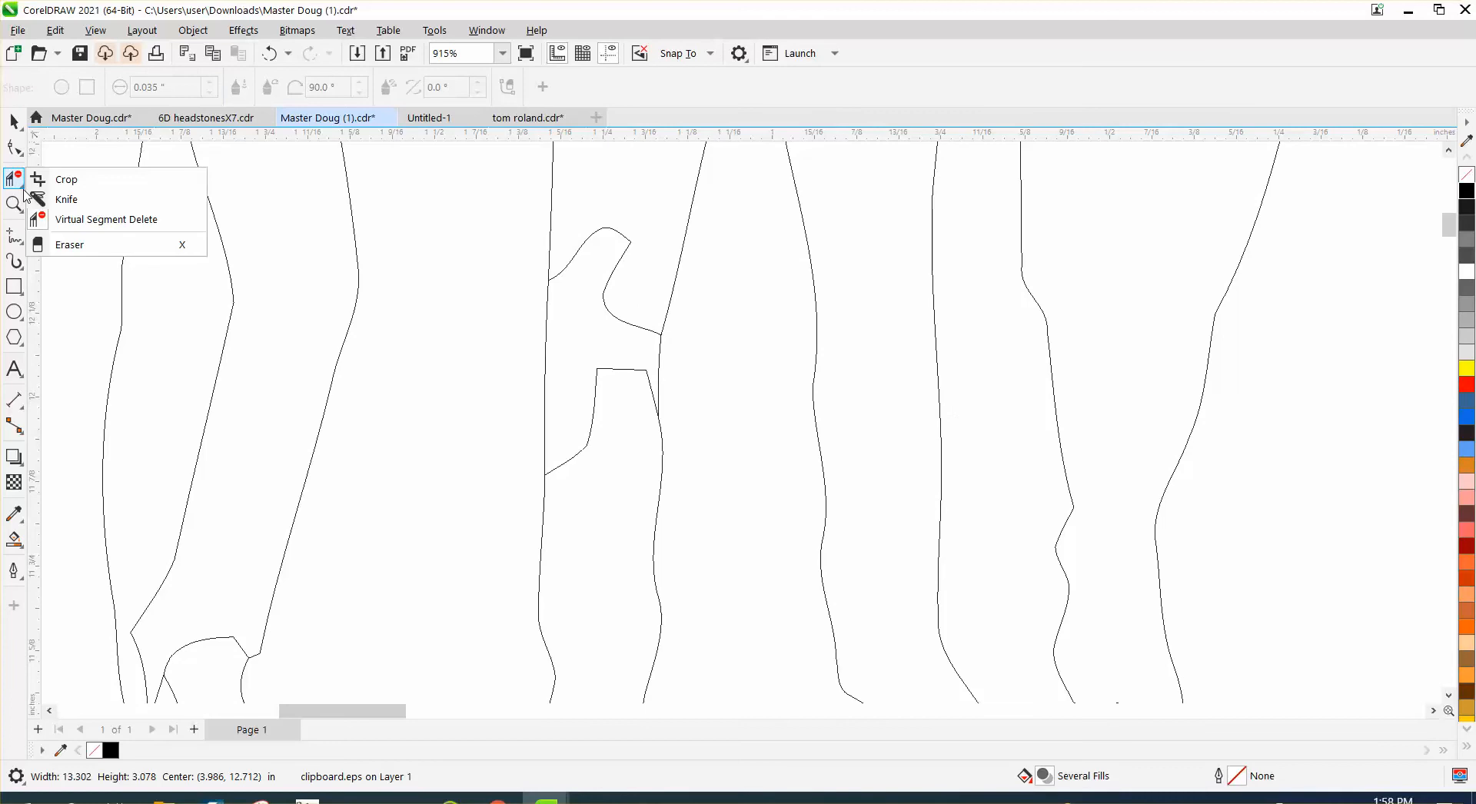
{"action": "left_click", "coordinate": [84, 221]}
{"action": "left_click_drag", "start_coordinate": [610, 223], "coordinate": [588, 443]}
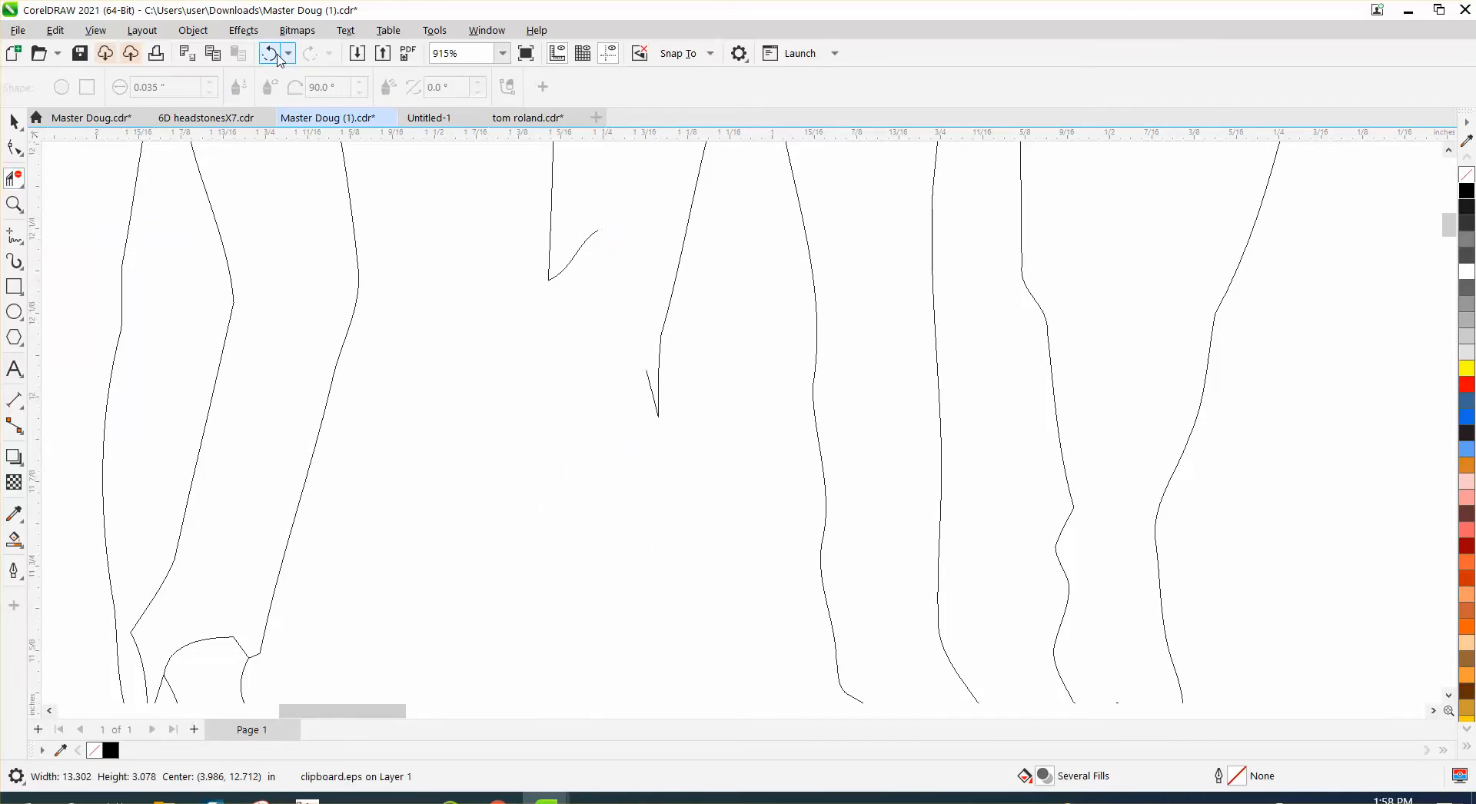
- Undo the last segment deletion and remove only the leftover inner patch lines, keeping the leg's outer outline
{"action": "key", "text": "ctrl+z"}
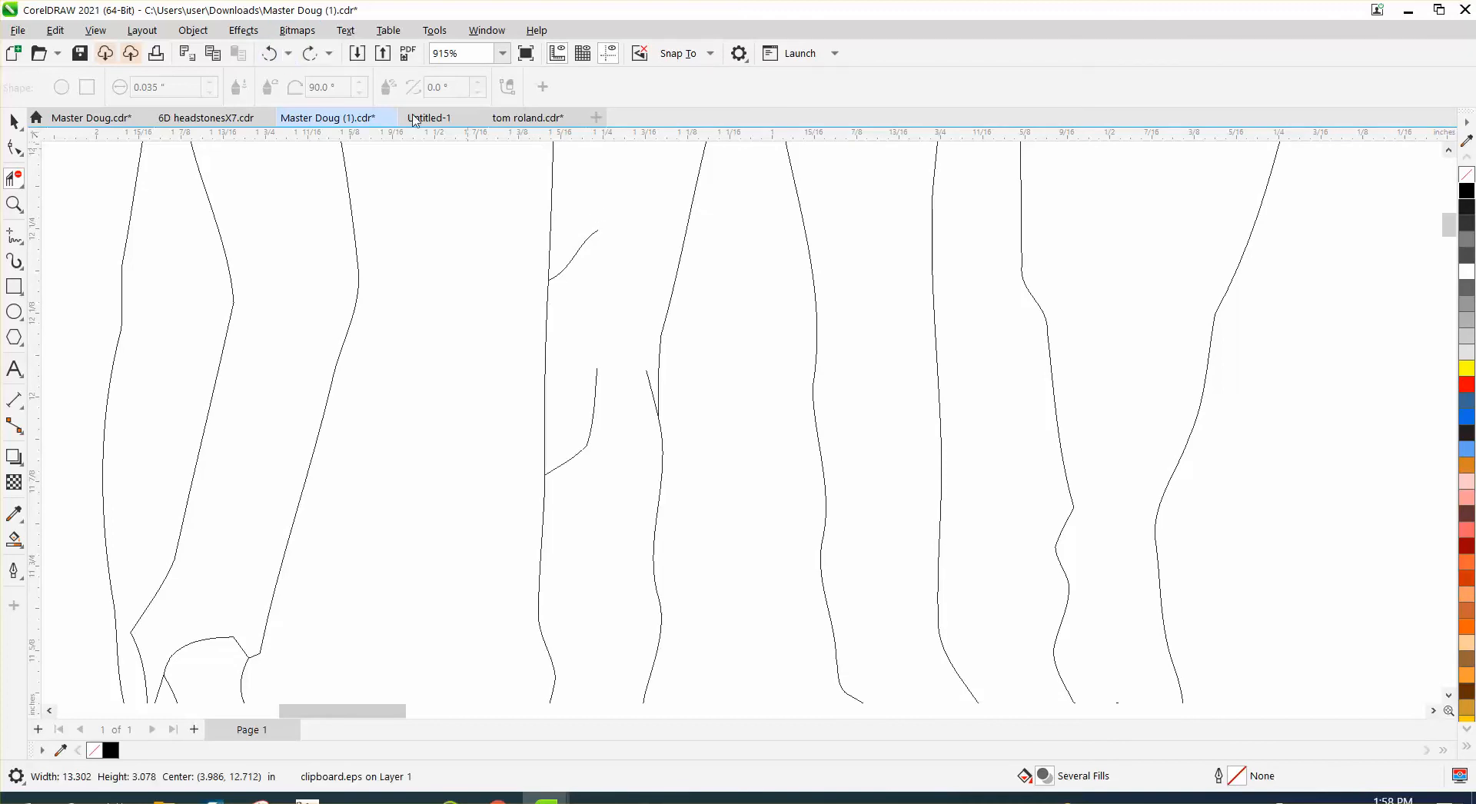
{"action": "left_click_drag", "start_coordinate": [573, 201], "coordinate": [584, 278]}
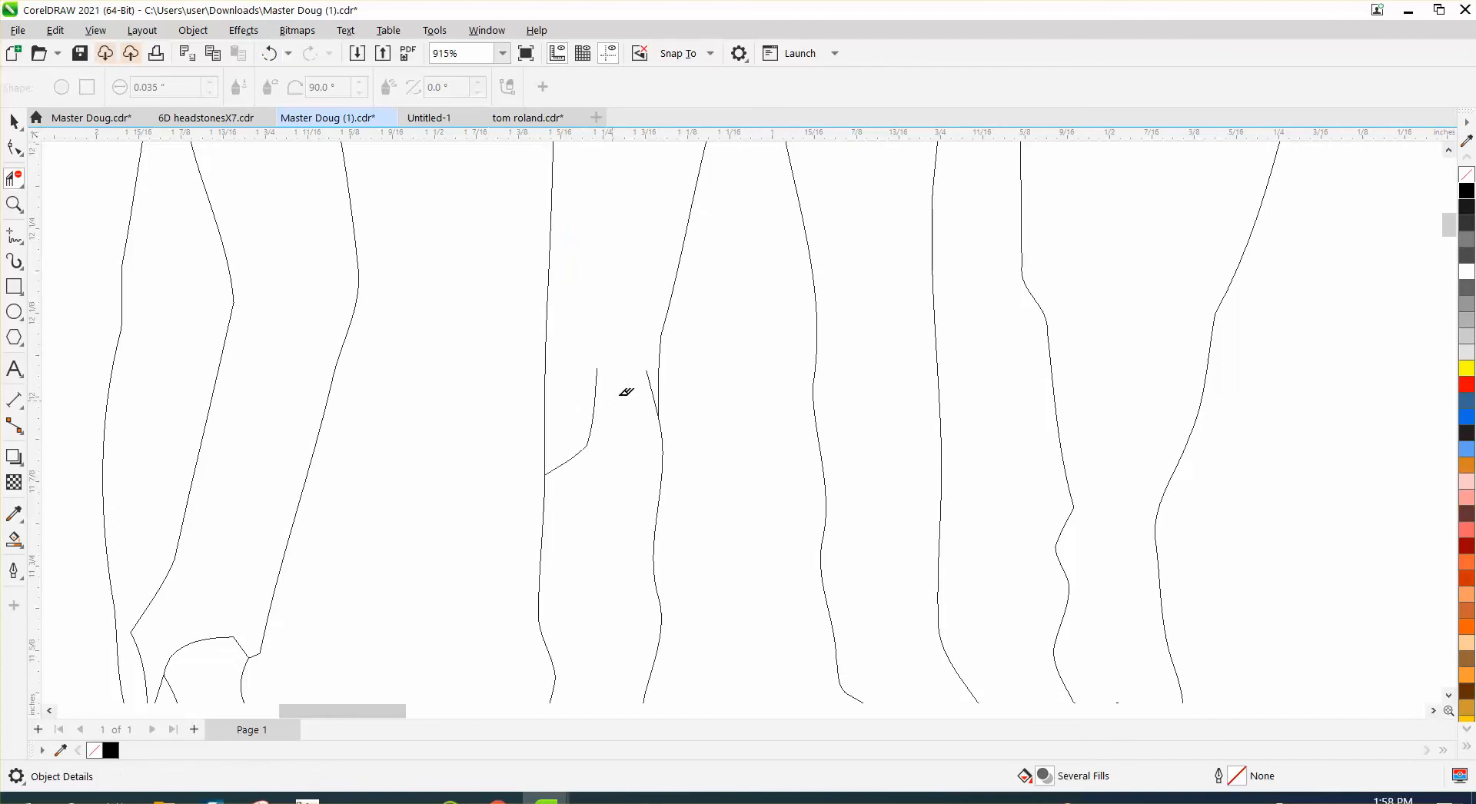
{"action": "left_click", "coordinate": [593, 421]}
{"action": "left_click", "coordinate": [582, 457]}
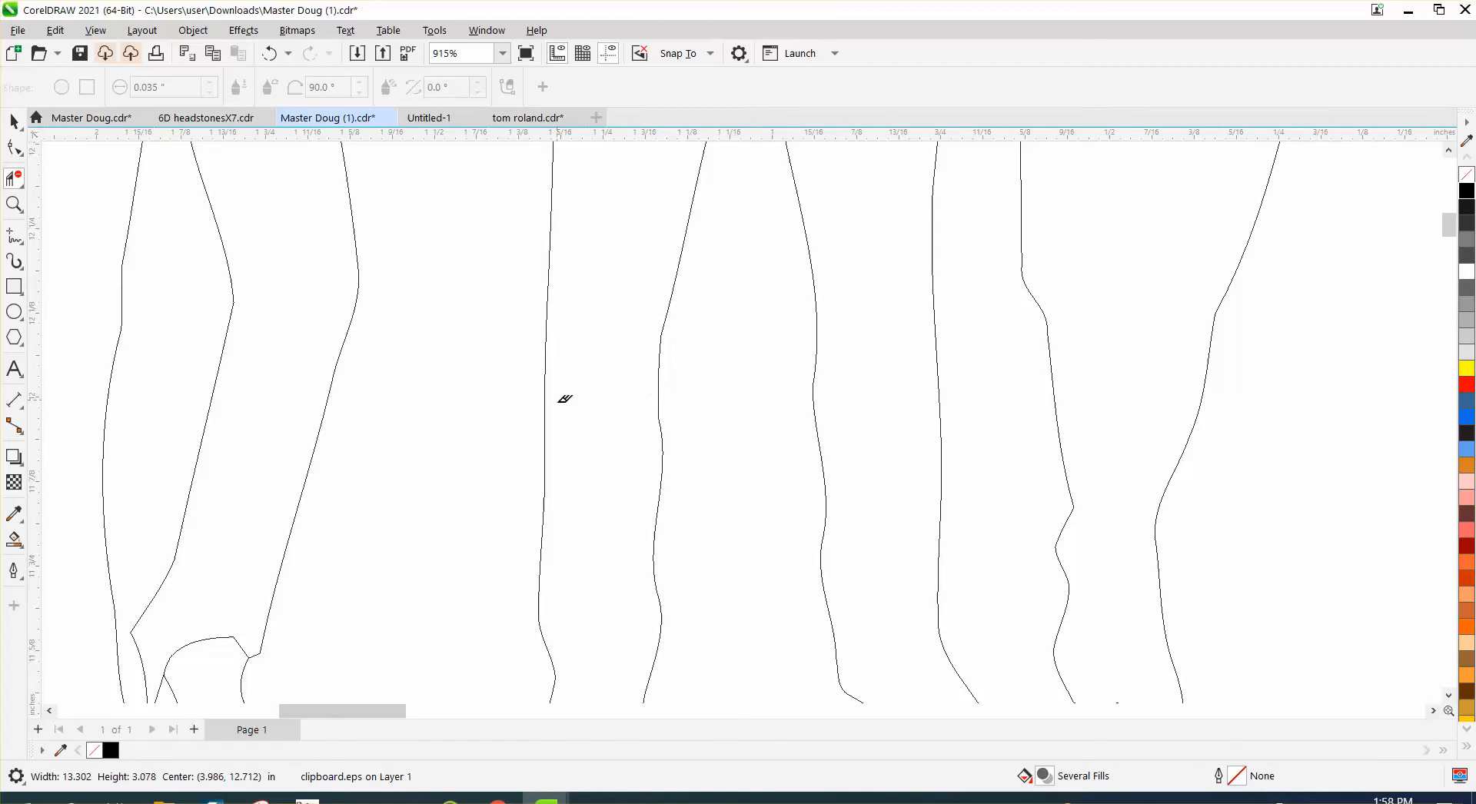
- Undo the segment deletions on the leg and redo the artwork's move to above the page
{"action": "scroll", "coordinate": [565, 398], "scroll_direction": "down", "scroll_amount": 5}
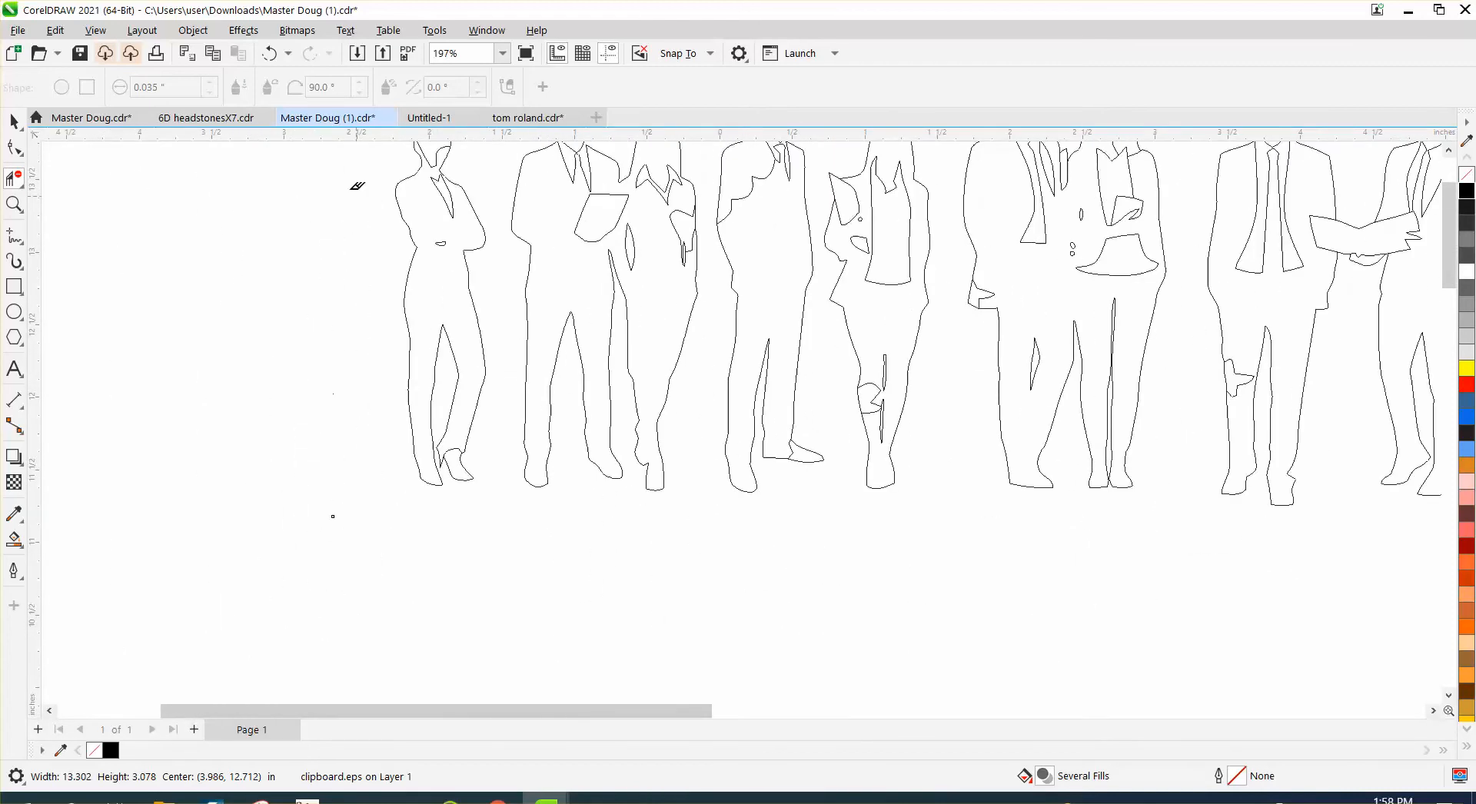
{"action": "left_click", "coordinate": [271, 56]}
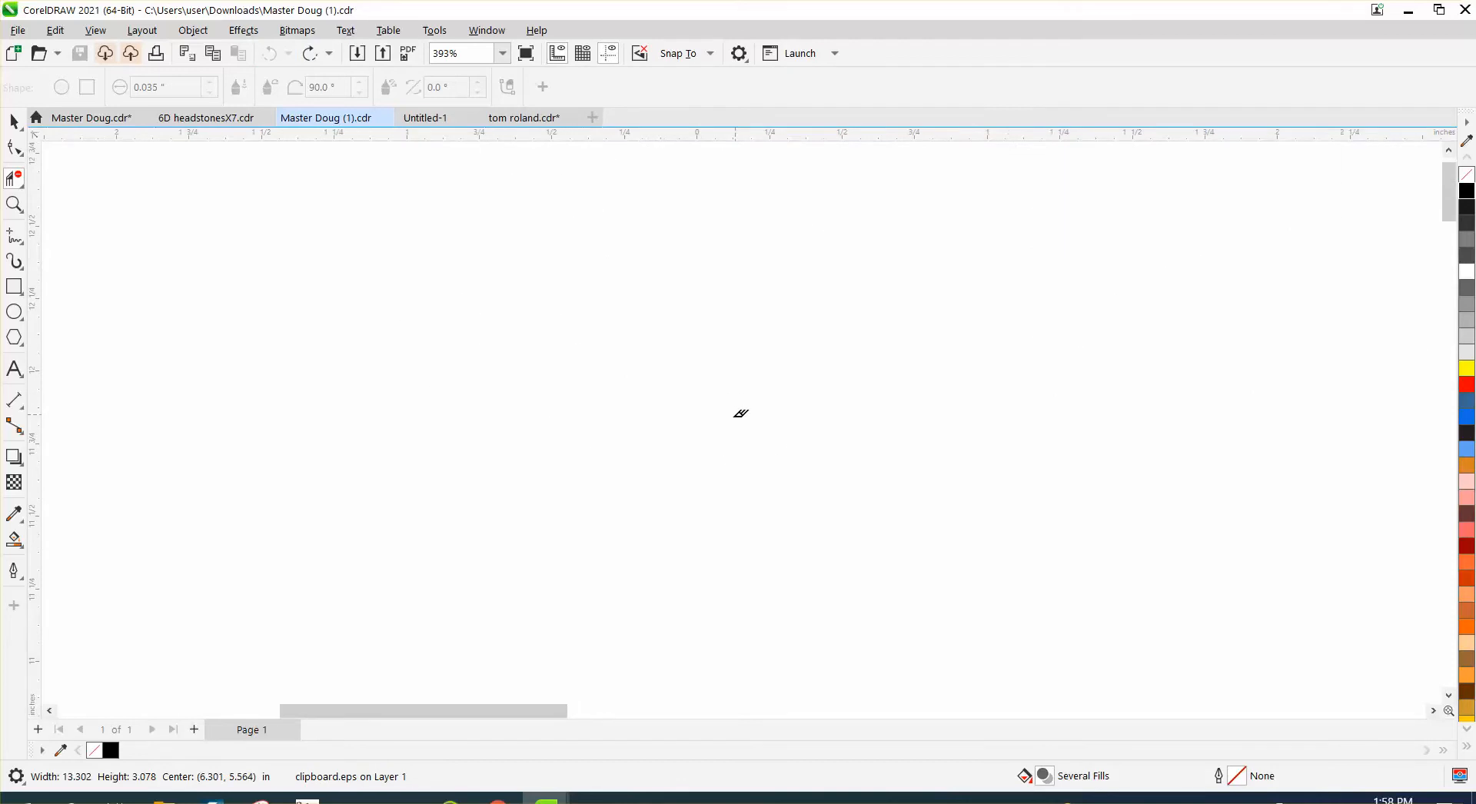
{"action": "scroll", "coordinate": [596, 386], "scroll_direction": "down", "scroll_amount": 4}
{"action": "scroll", "coordinate": [233, 219], "scroll_direction": "down", "scroll_amount": 1}
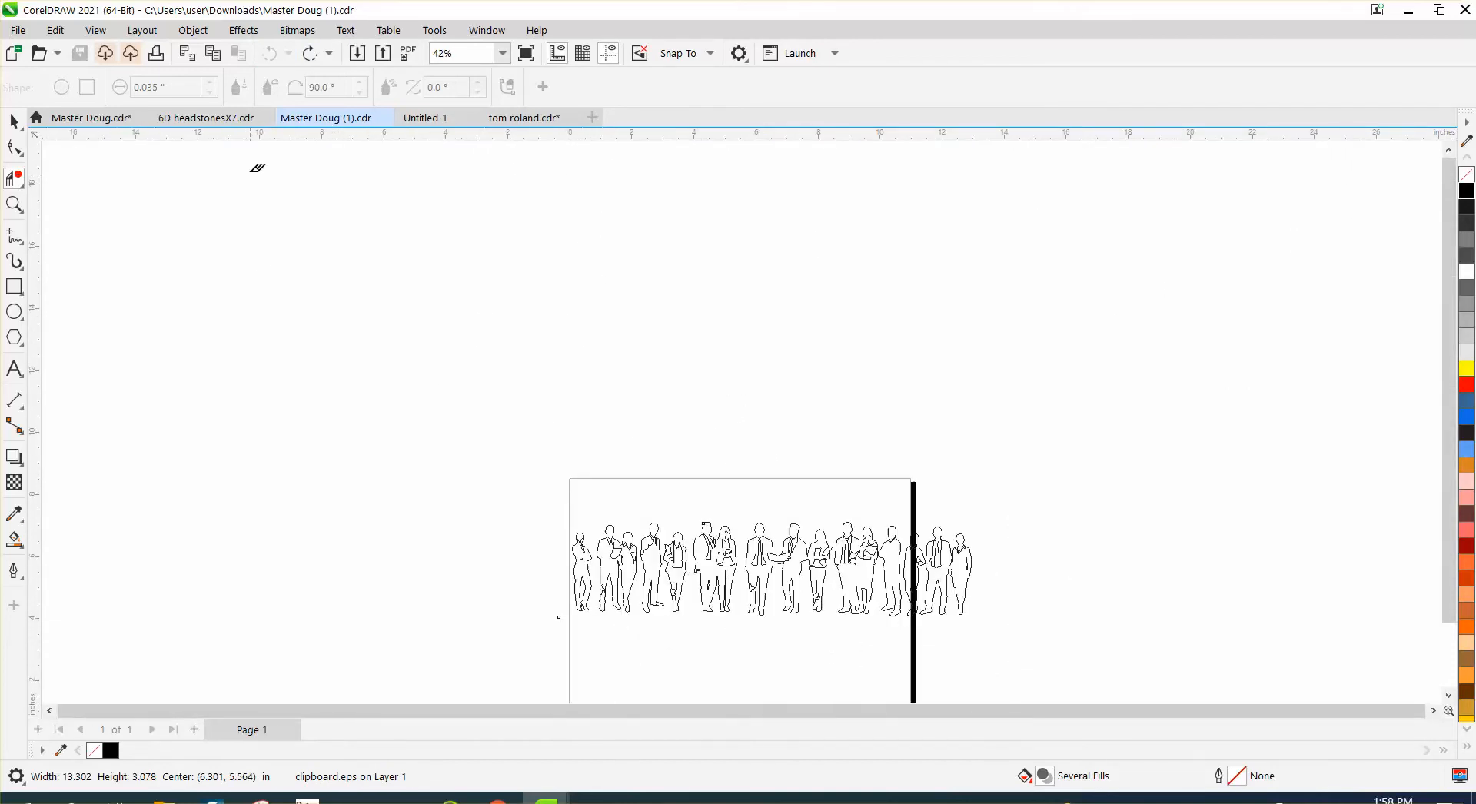
{"action": "left_click", "coordinate": [312, 55]}
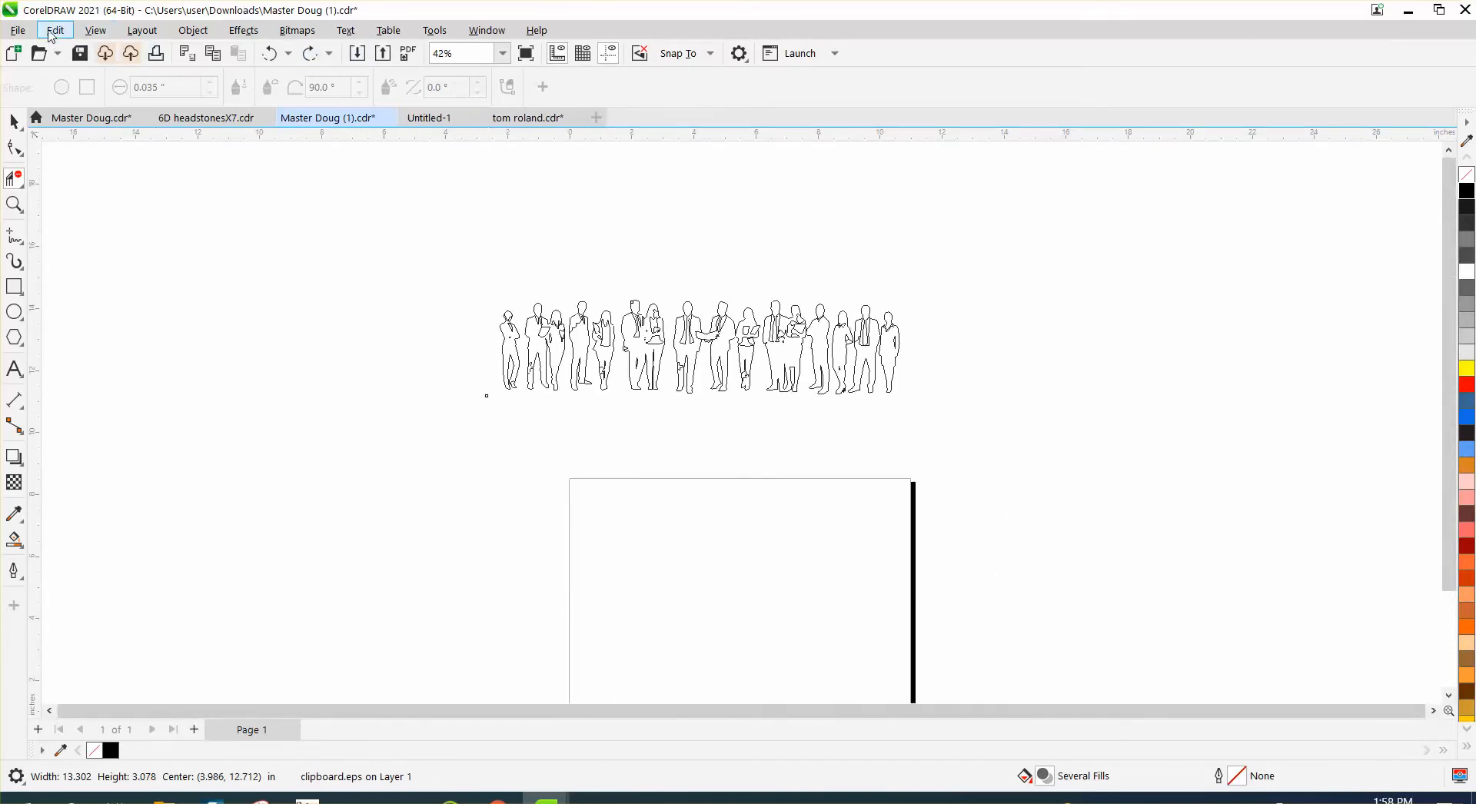
- Return to Enhanced view and examine the lighter blue patches on the figures' legs
{"action": "left_click", "coordinate": [95, 31]}
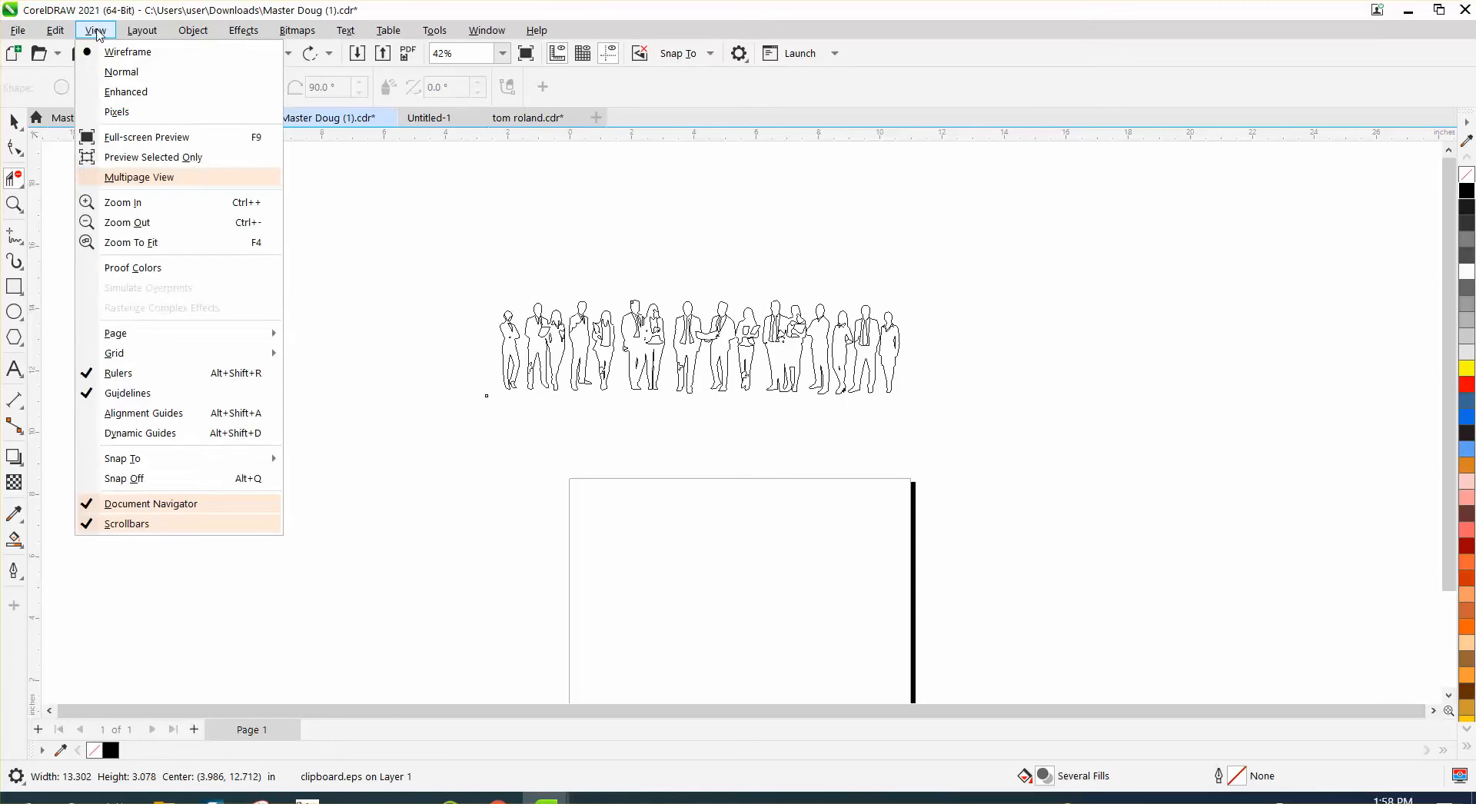
{"action": "left_click", "coordinate": [125, 92]}
{"action": "left_click", "coordinate": [14, 205]}
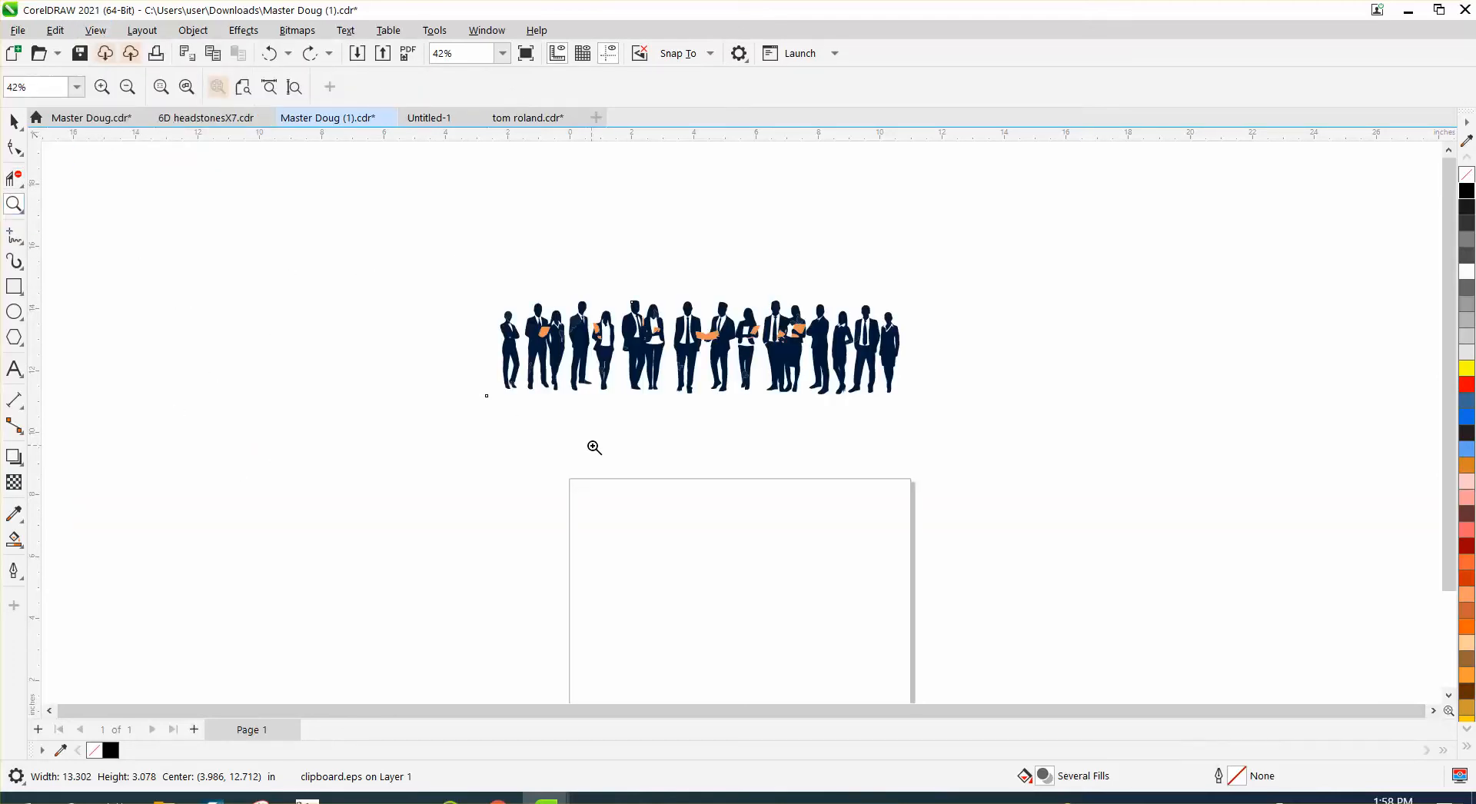
{"action": "left_click_drag", "start_coordinate": [603, 394], "coordinate": [611, 399]}
{"action": "scroll", "coordinate": [612, 399], "scroll_direction": "down", "scroll_amount": 6}
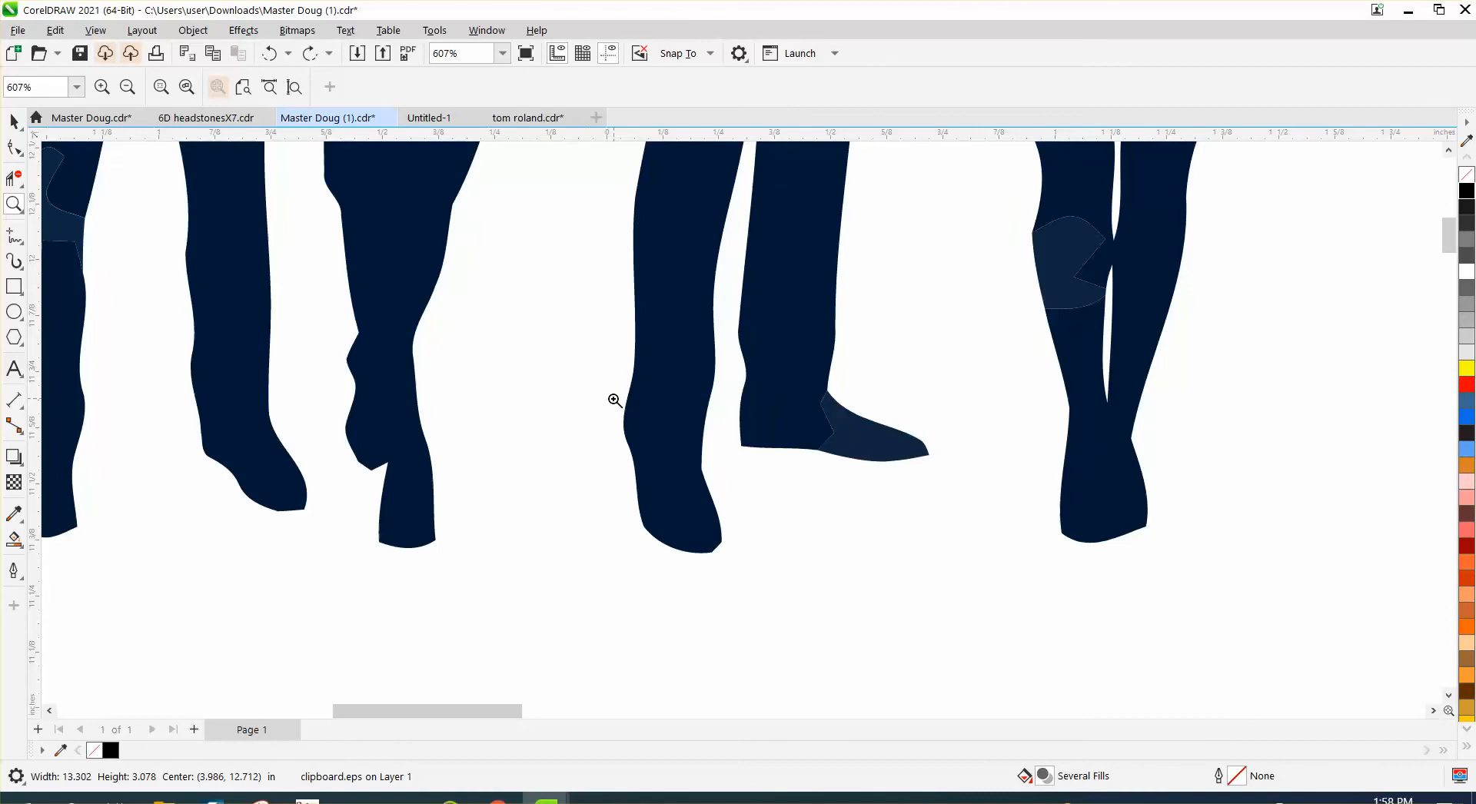
{"action": "left_click_drag", "start_coordinate": [311, 255], "coordinate": [438, 373]}
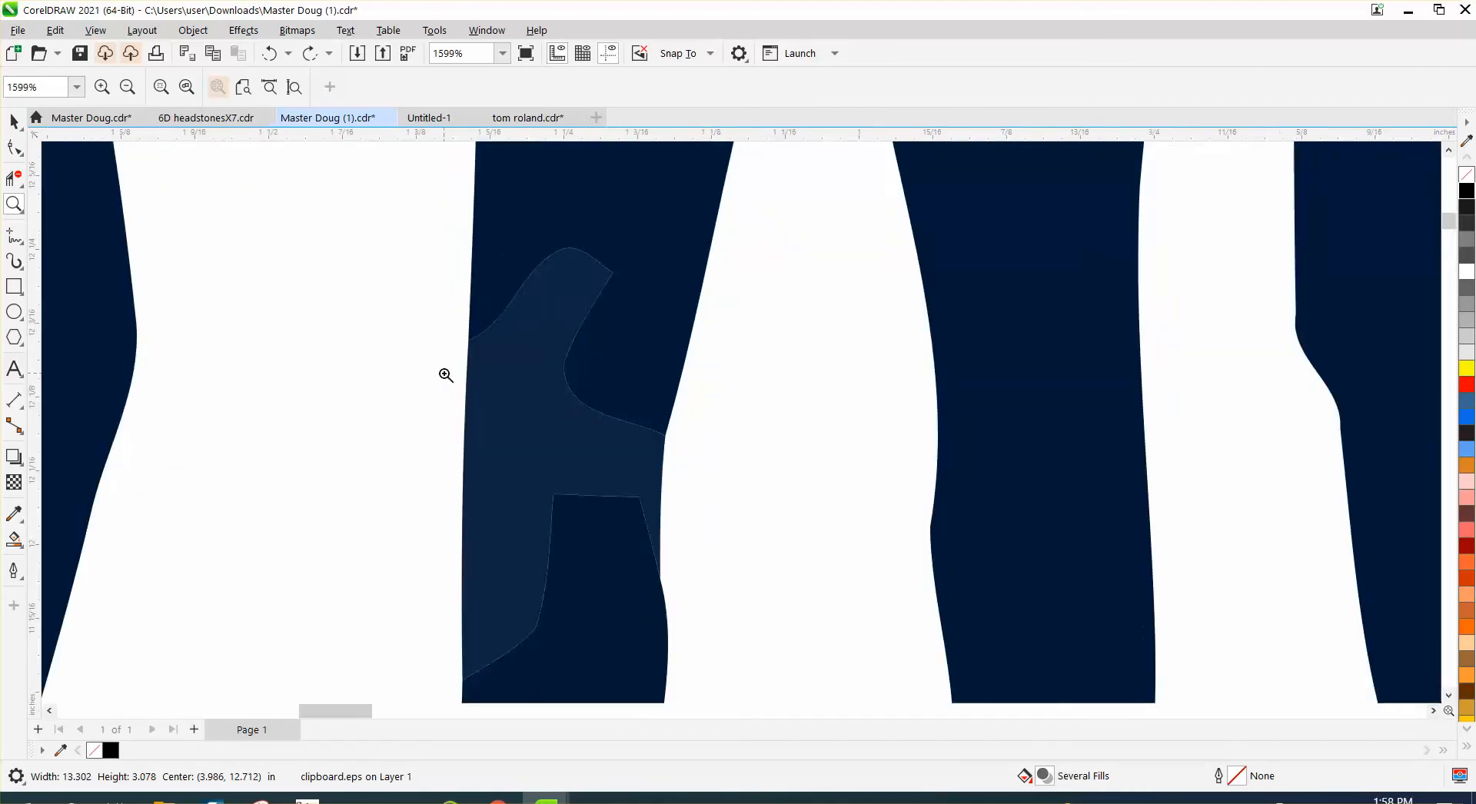
{"action": "scroll", "coordinate": [502, 394], "scroll_direction": "down", "scroll_amount": 10}
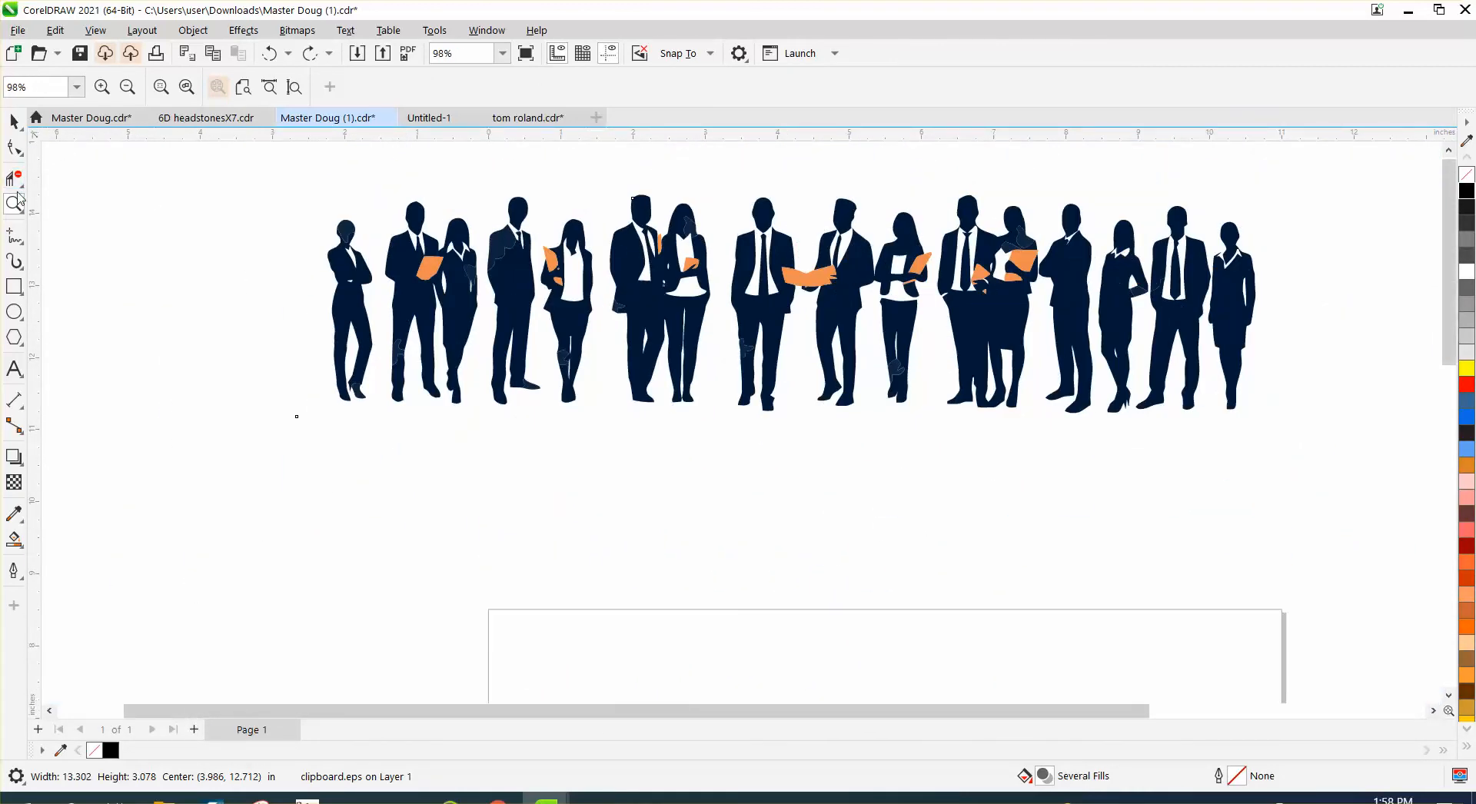
- Ungroup the imported silhouette artwork and clear the selection
{"action": "left_click", "coordinate": [15, 123]}
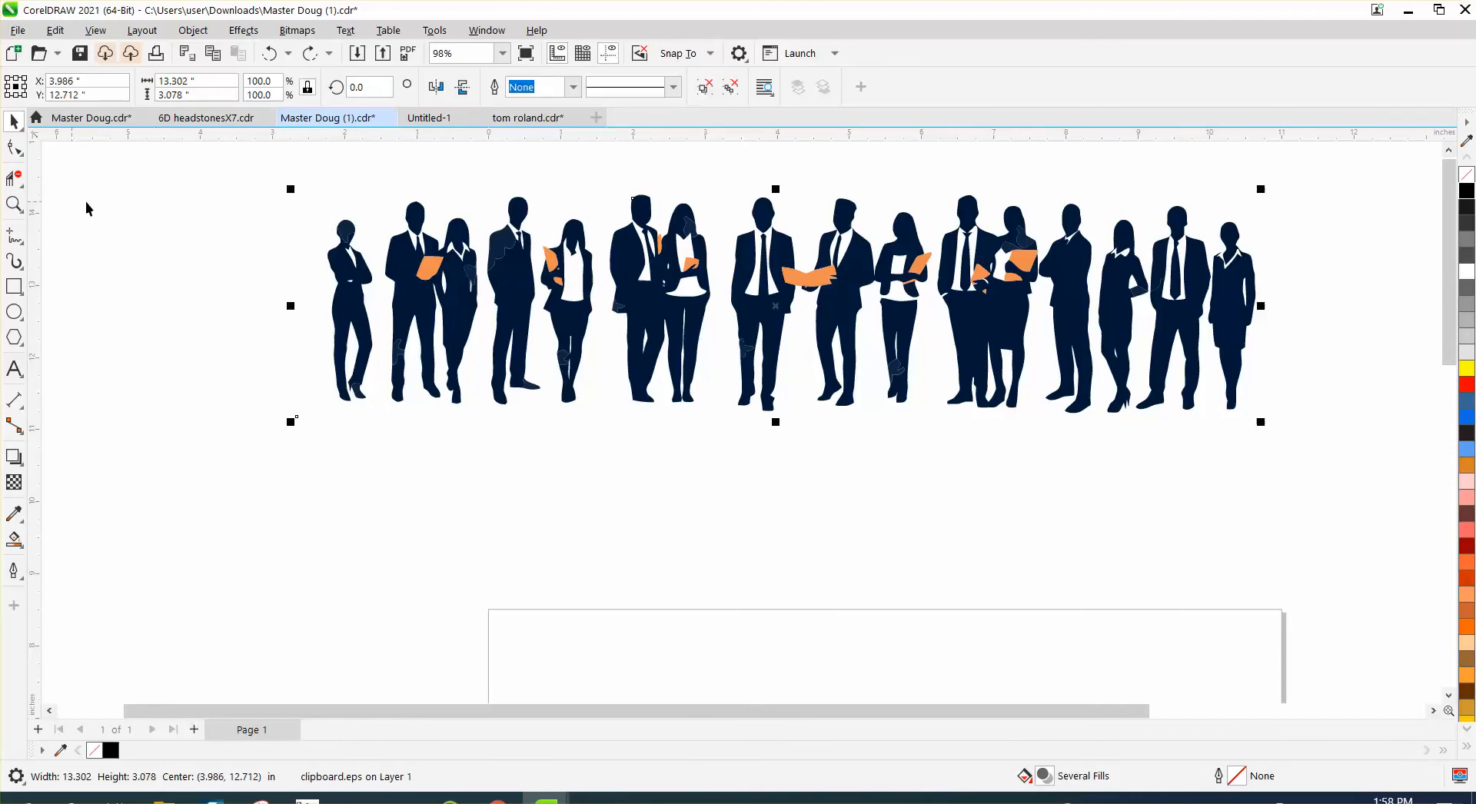
{"action": "left_click", "coordinate": [193, 30]}
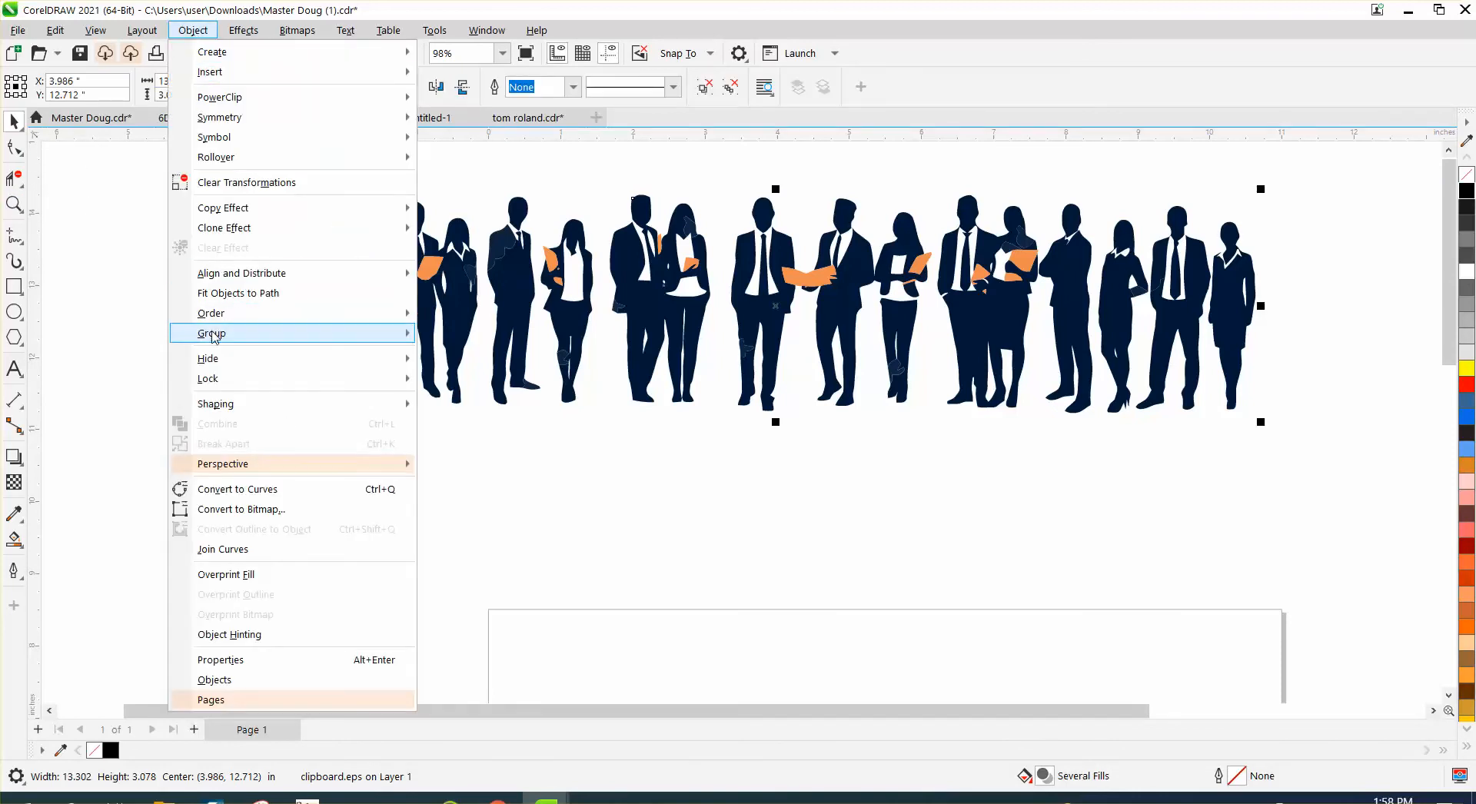
{"action": "mouse_move", "coordinate": [372, 339]}
{"action": "left_click", "coordinate": [461, 355]}
{"action": "left_click", "coordinate": [252, 311]}
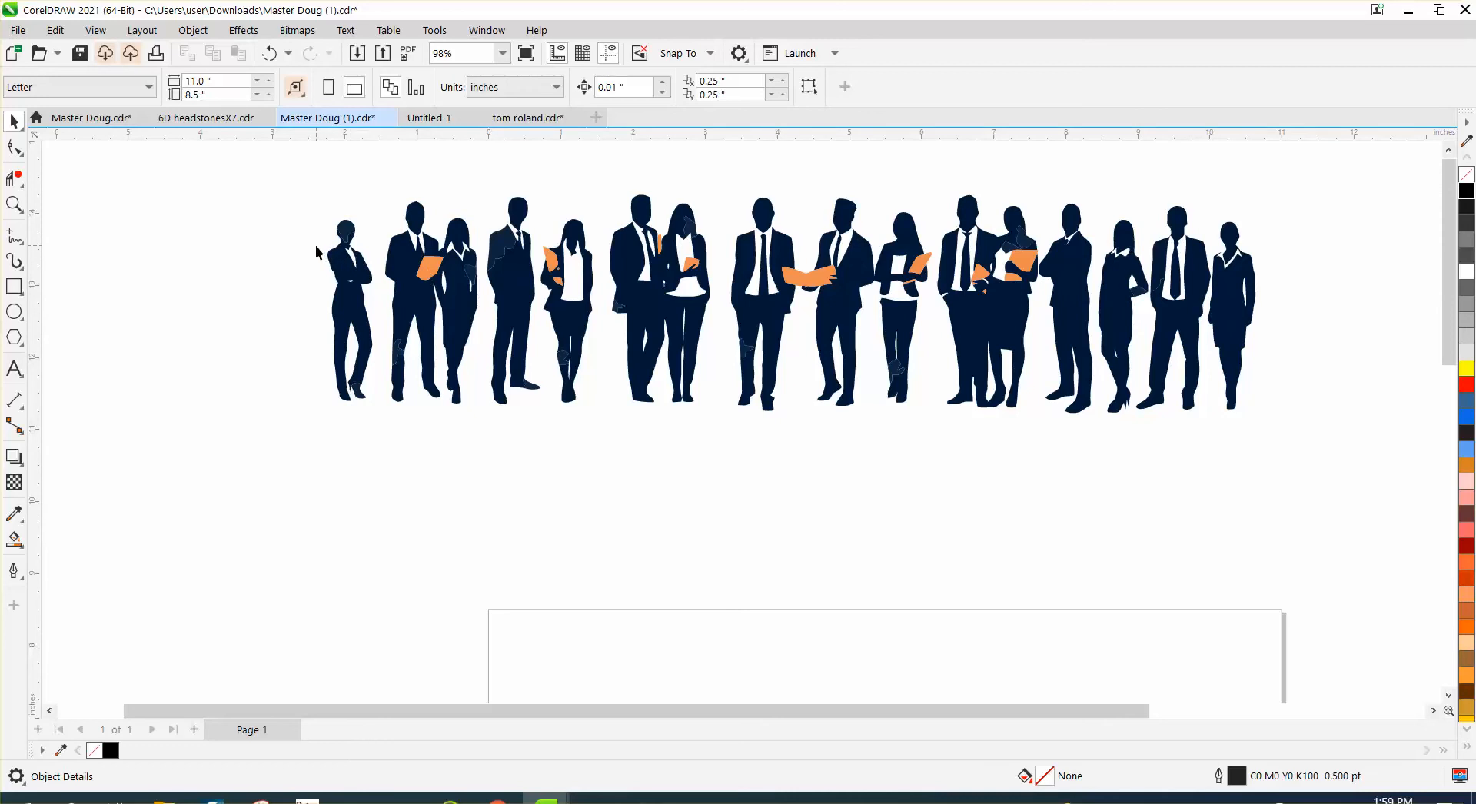
- Set the nudge distance to 3.0 inches and nudge the pieces enclosed around the orange folders down below the figures
{"action": "left_click_drag", "start_coordinate": [433, 290], "coordinate": [845, 312]}
{"action": "left_click_drag", "start_coordinate": [292, 228], "coordinate": [1069, 318]}
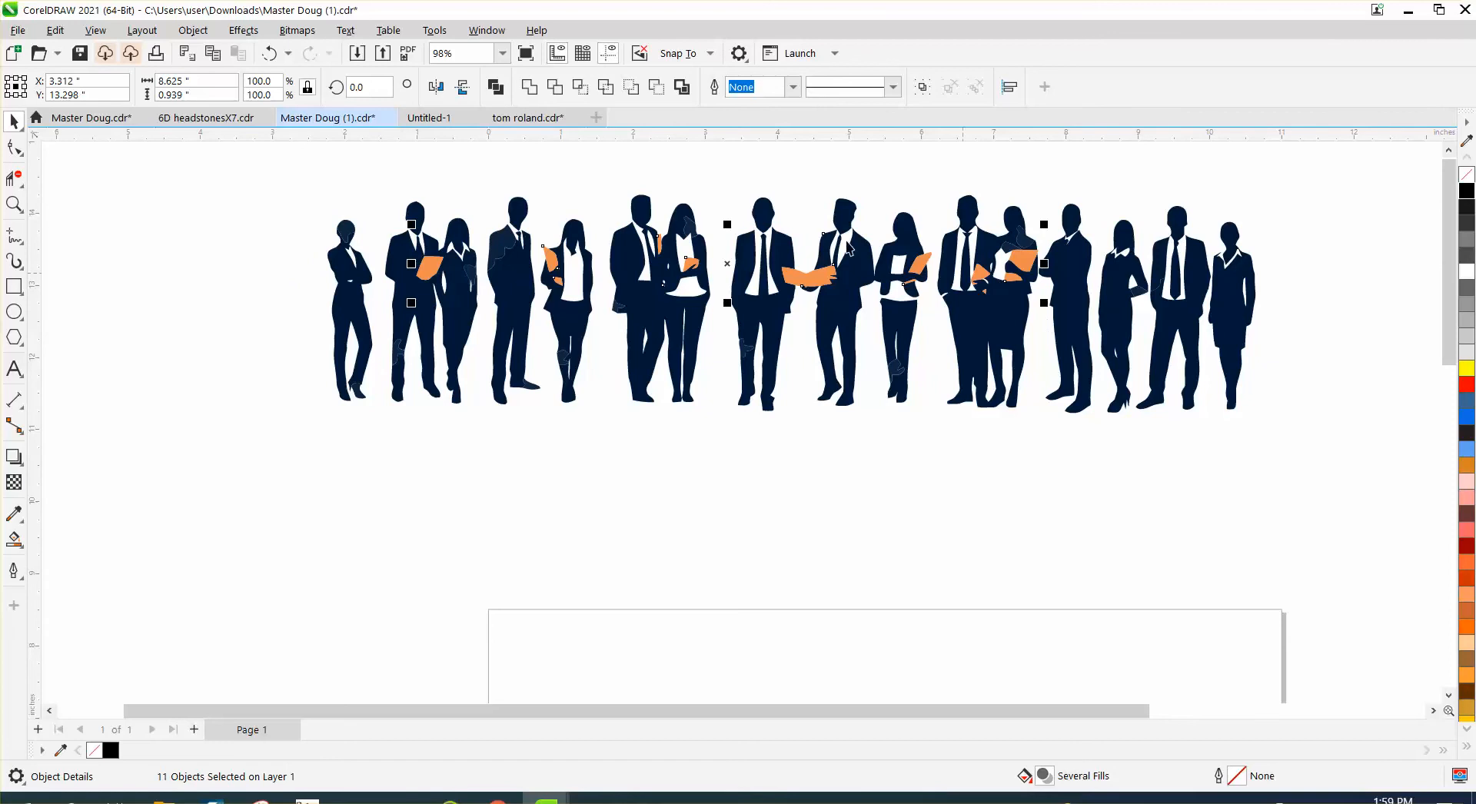
{"action": "left_click", "coordinate": [699, 178]}
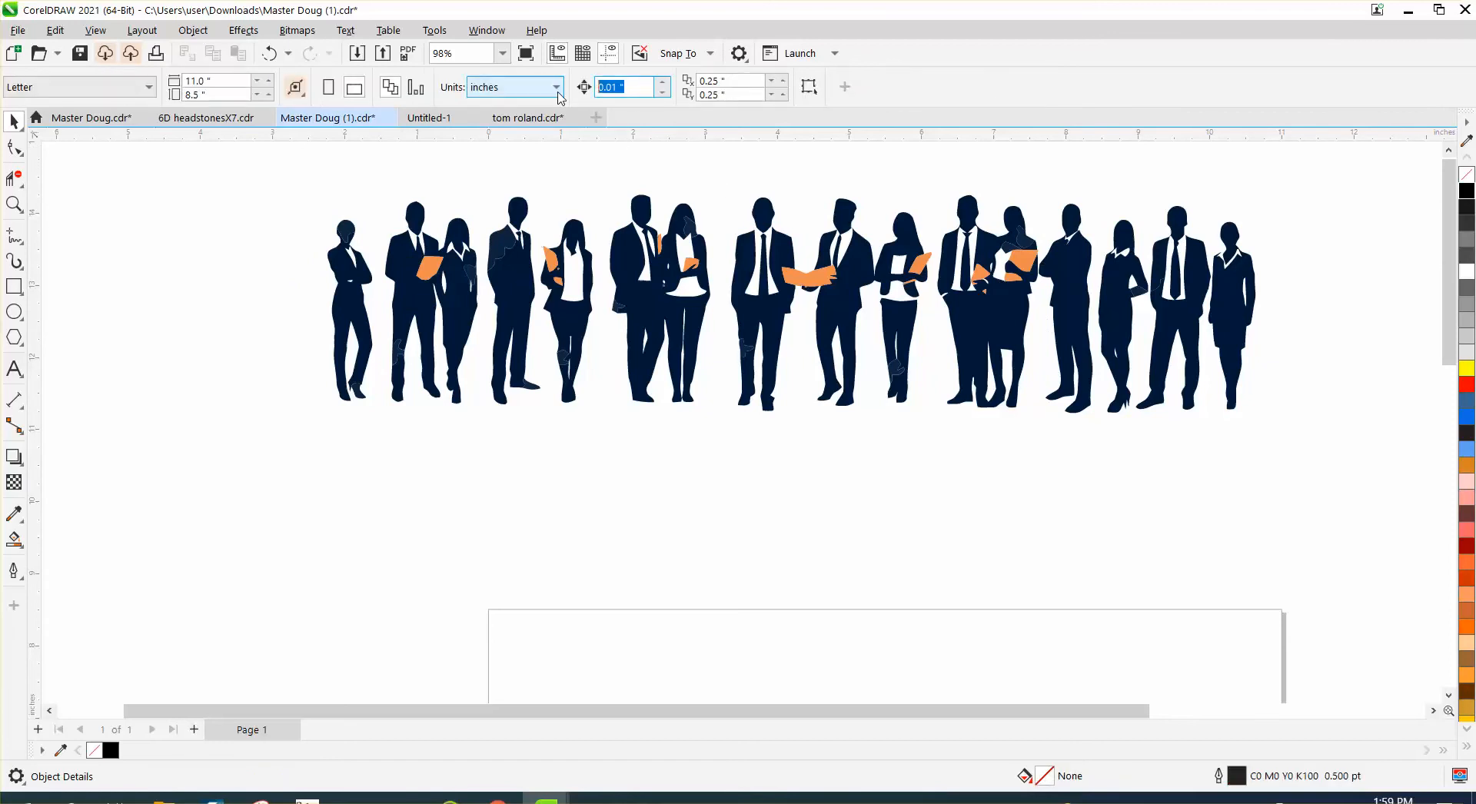
{"action": "left_click_drag", "start_coordinate": [279, 228], "coordinate": [1075, 310]}
{"action": "key", "text": "Down"}
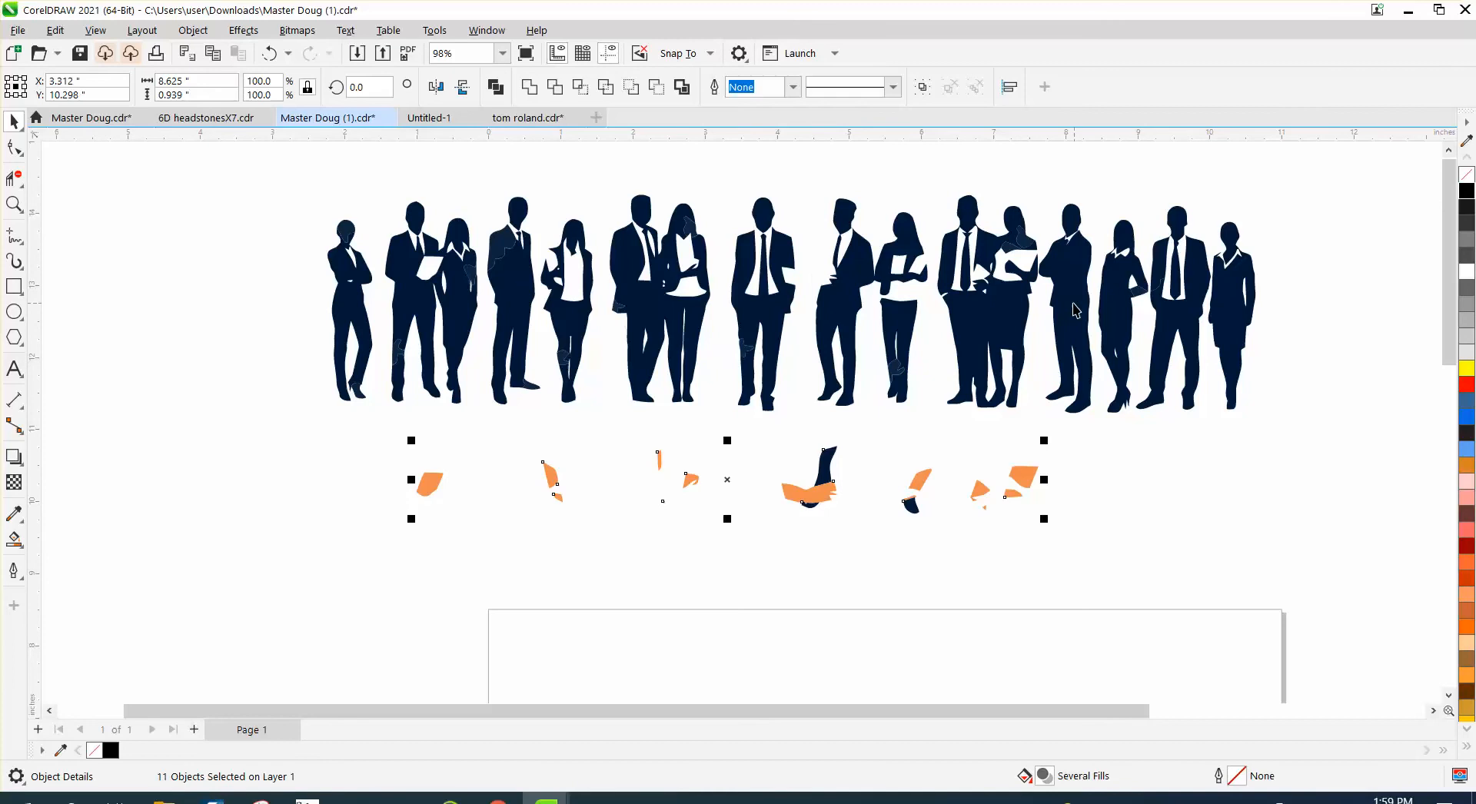
{"action": "left_click", "coordinate": [947, 530]}
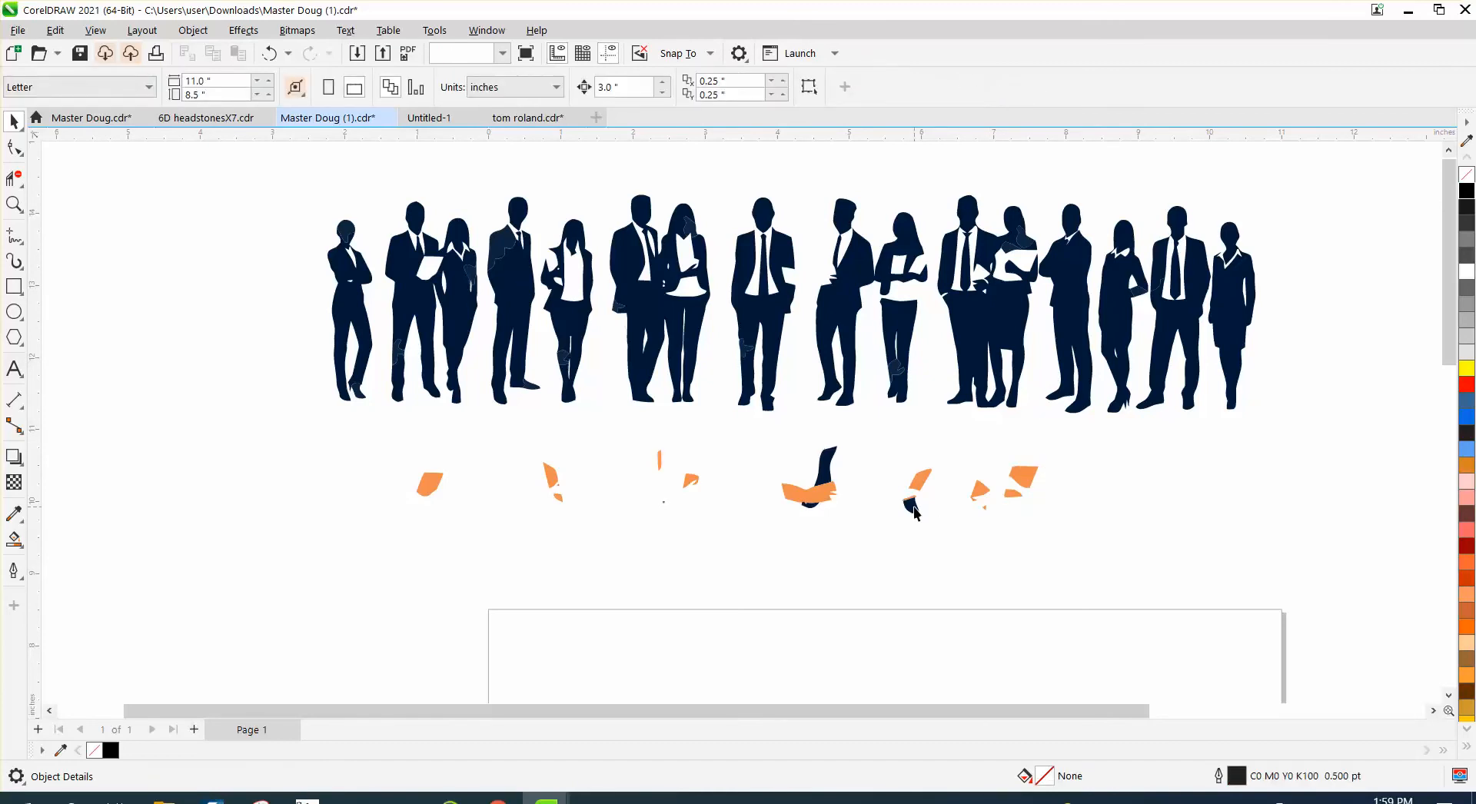
- Nudge the three dark blue pieces among the moved orange shapes back up into the silhouettes
{"action": "left_click", "coordinate": [913, 508]}
{"action": "key", "text": "Up"}
{"action": "left_click", "coordinate": [832, 465]}
{"action": "key", "text": "Up"}
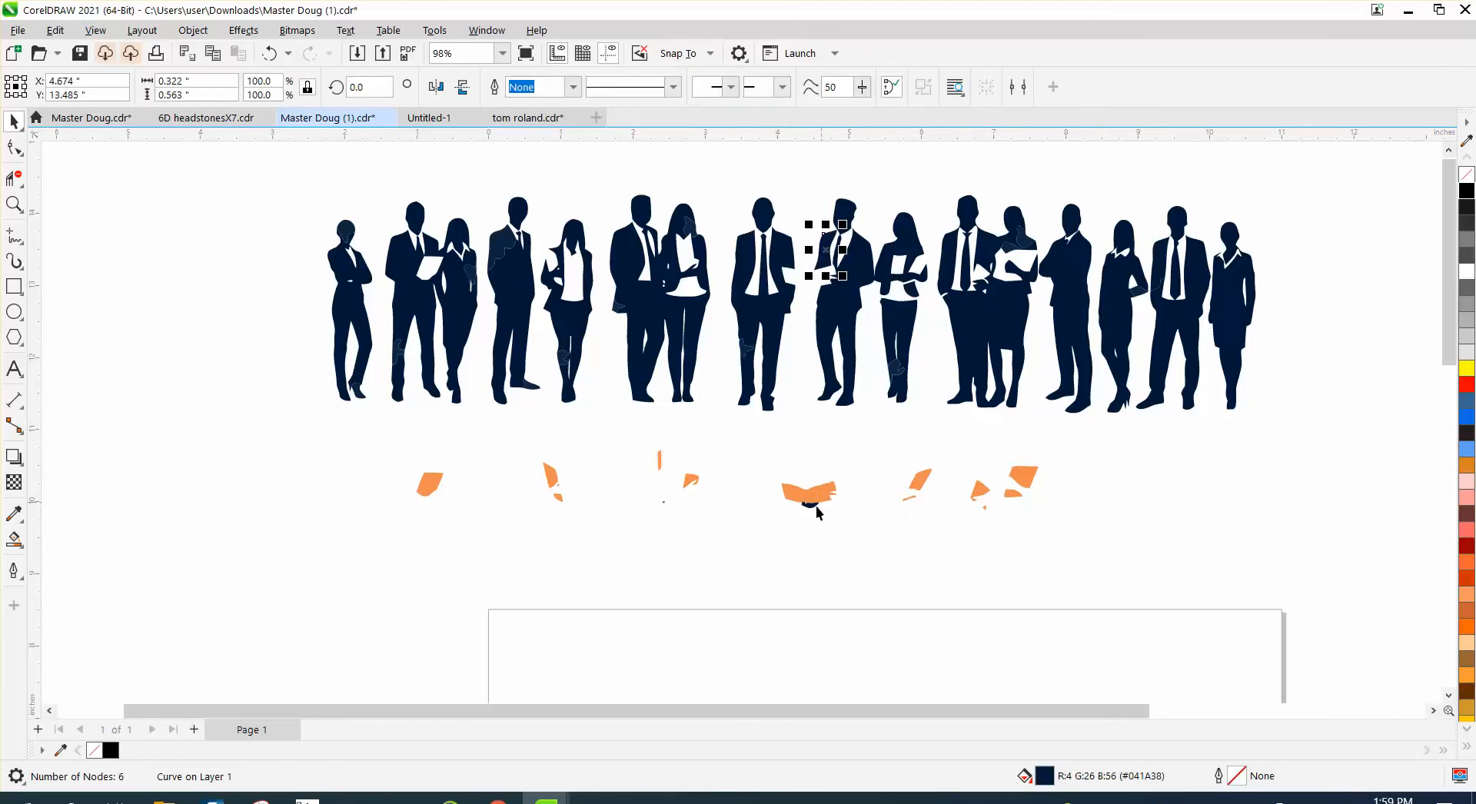
{"action": "left_click", "coordinate": [810, 506]}
{"action": "key", "text": "Up"}
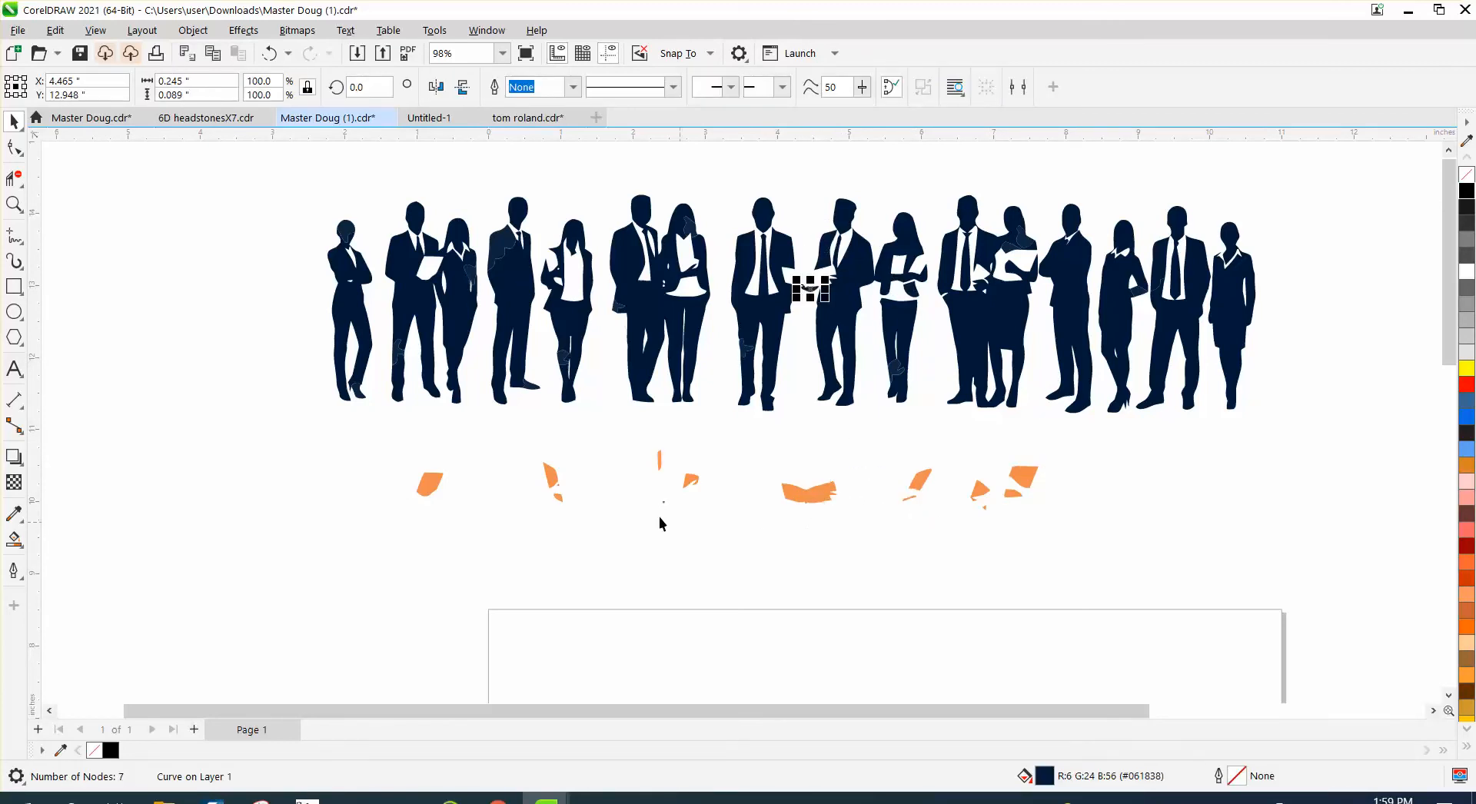
- Group the moved orange pieces, and try a red fill on the group before undoing the fill
{"action": "left_click_drag", "start_coordinate": [357, 421], "coordinate": [1138, 577]}
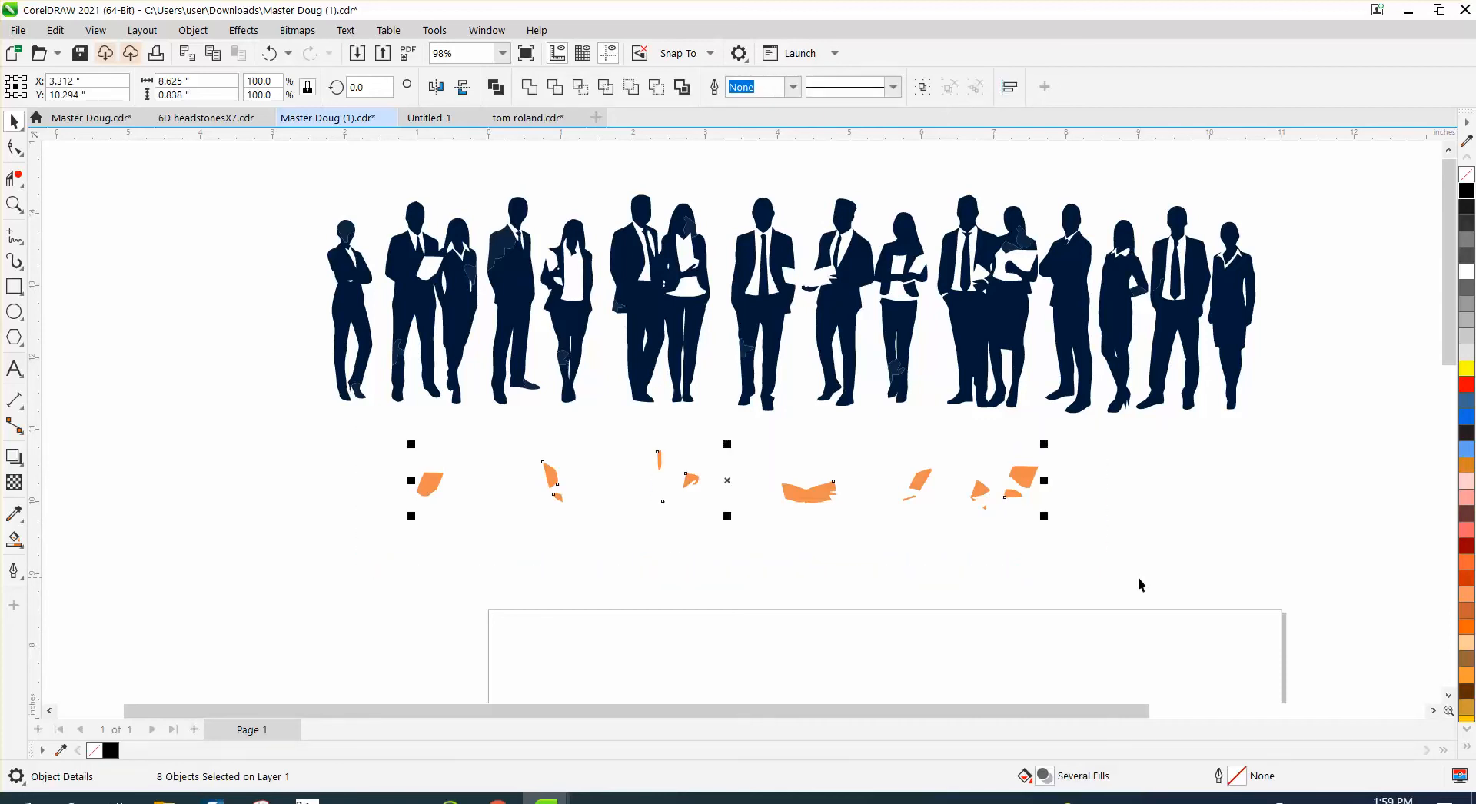
{"action": "key", "text": "ctrl+g"}
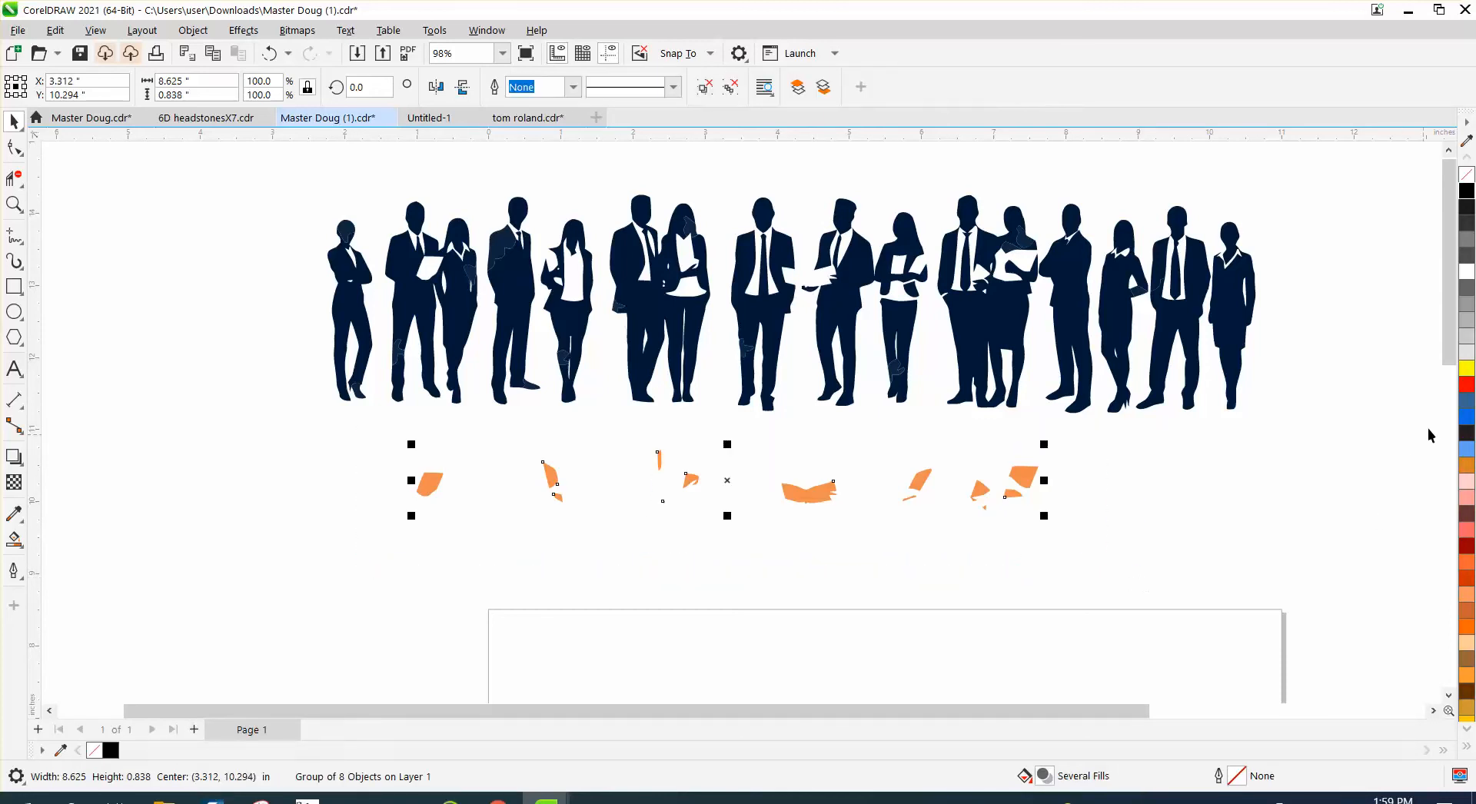
{"action": "left_click", "coordinate": [1465, 384]}
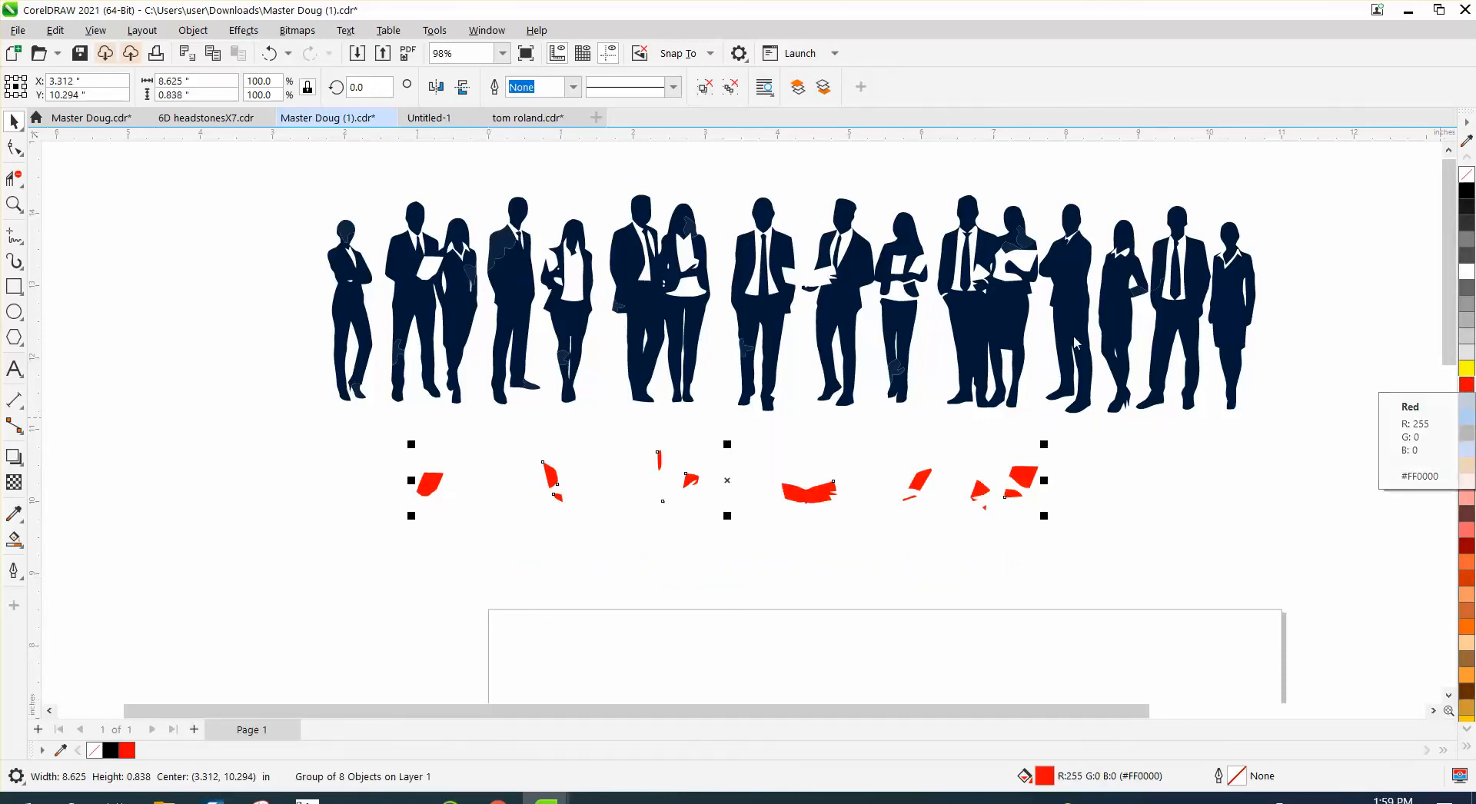
{"action": "left_click", "coordinate": [269, 53]}
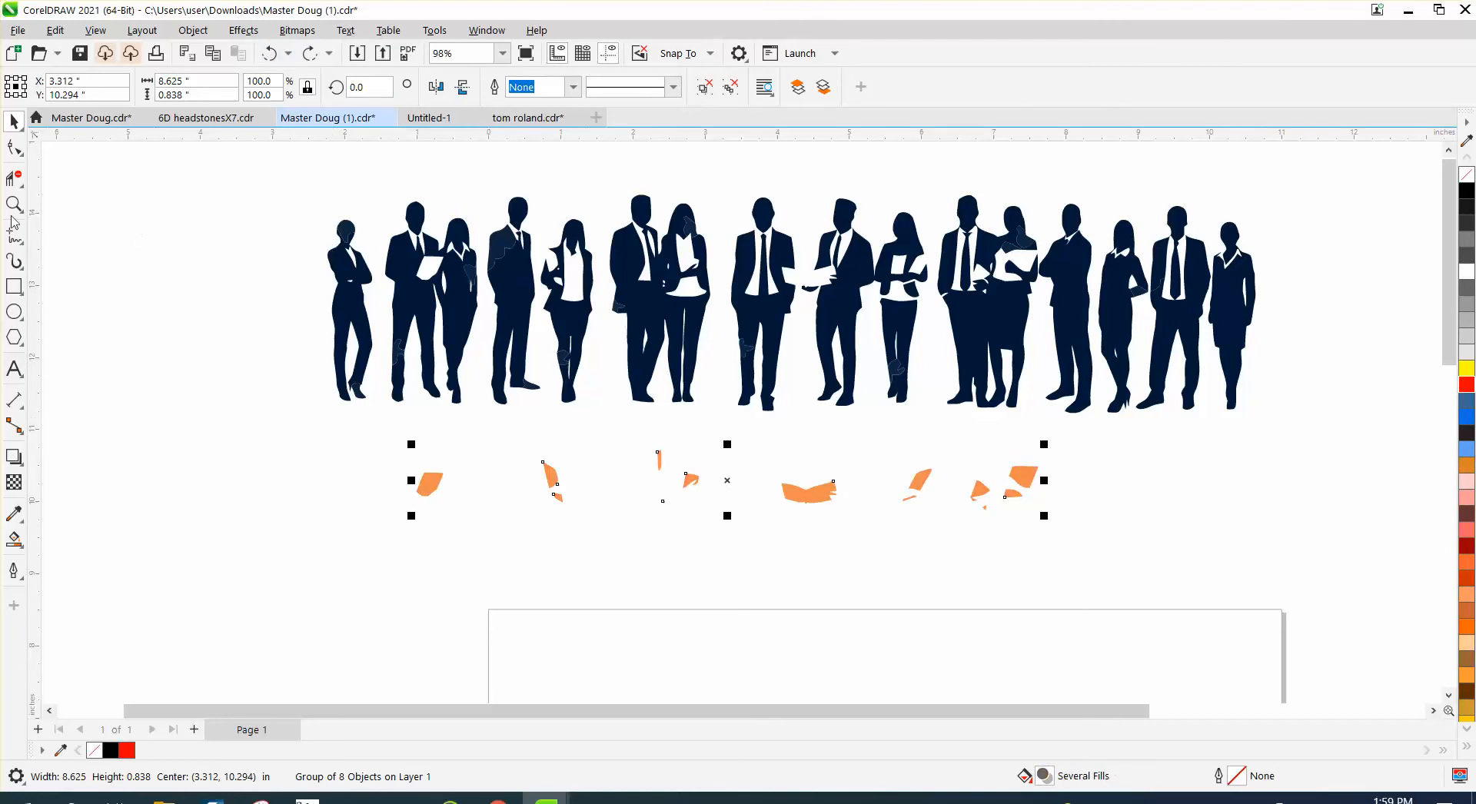
- Examine the mismatched blue patches on the silhouettes up close, then select the lighter blue patch curve
{"action": "left_click", "coordinate": [14, 286]}
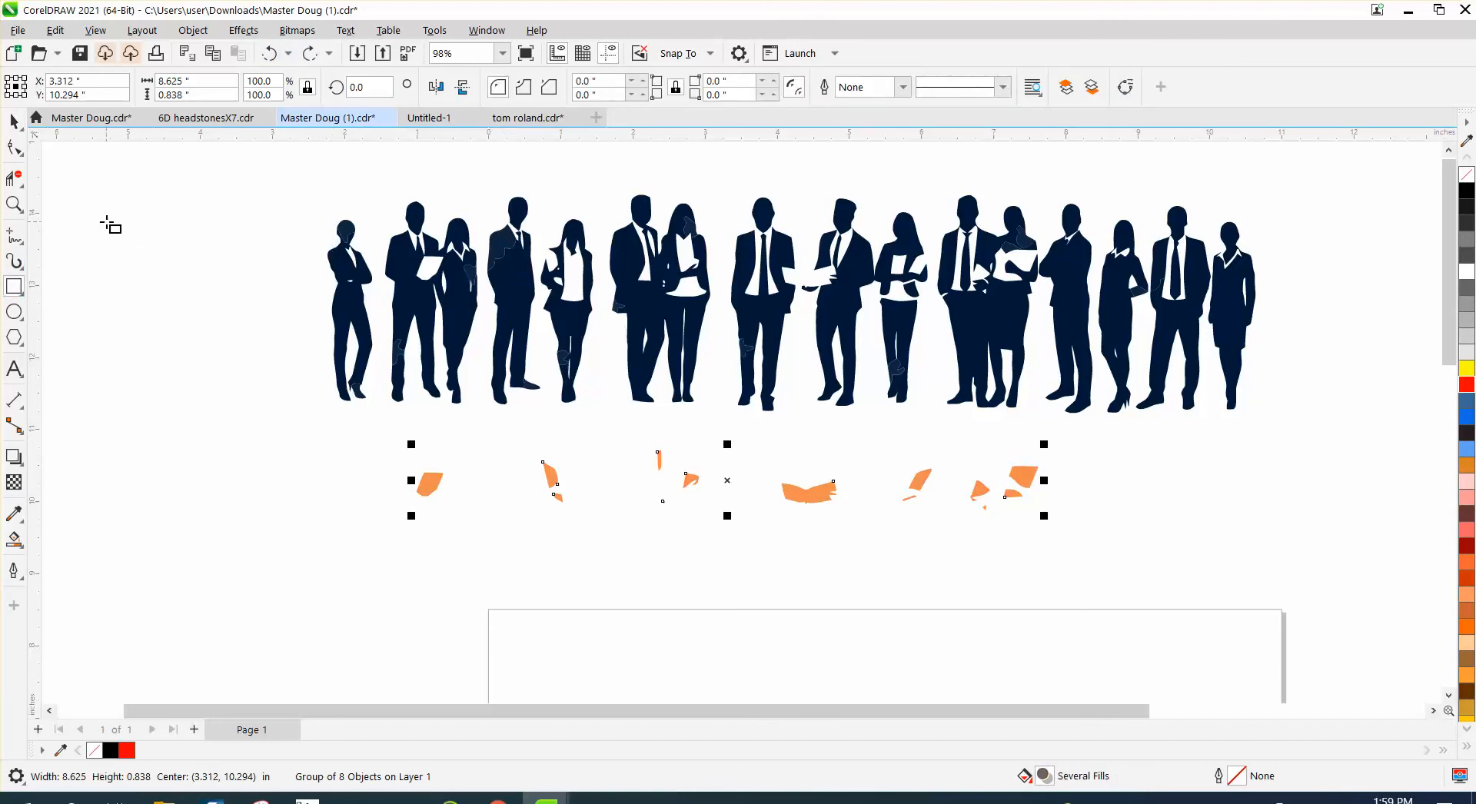
{"action": "left_click", "coordinate": [14, 203]}
{"action": "left_click_drag", "start_coordinate": [456, 220], "coordinate": [620, 305]}
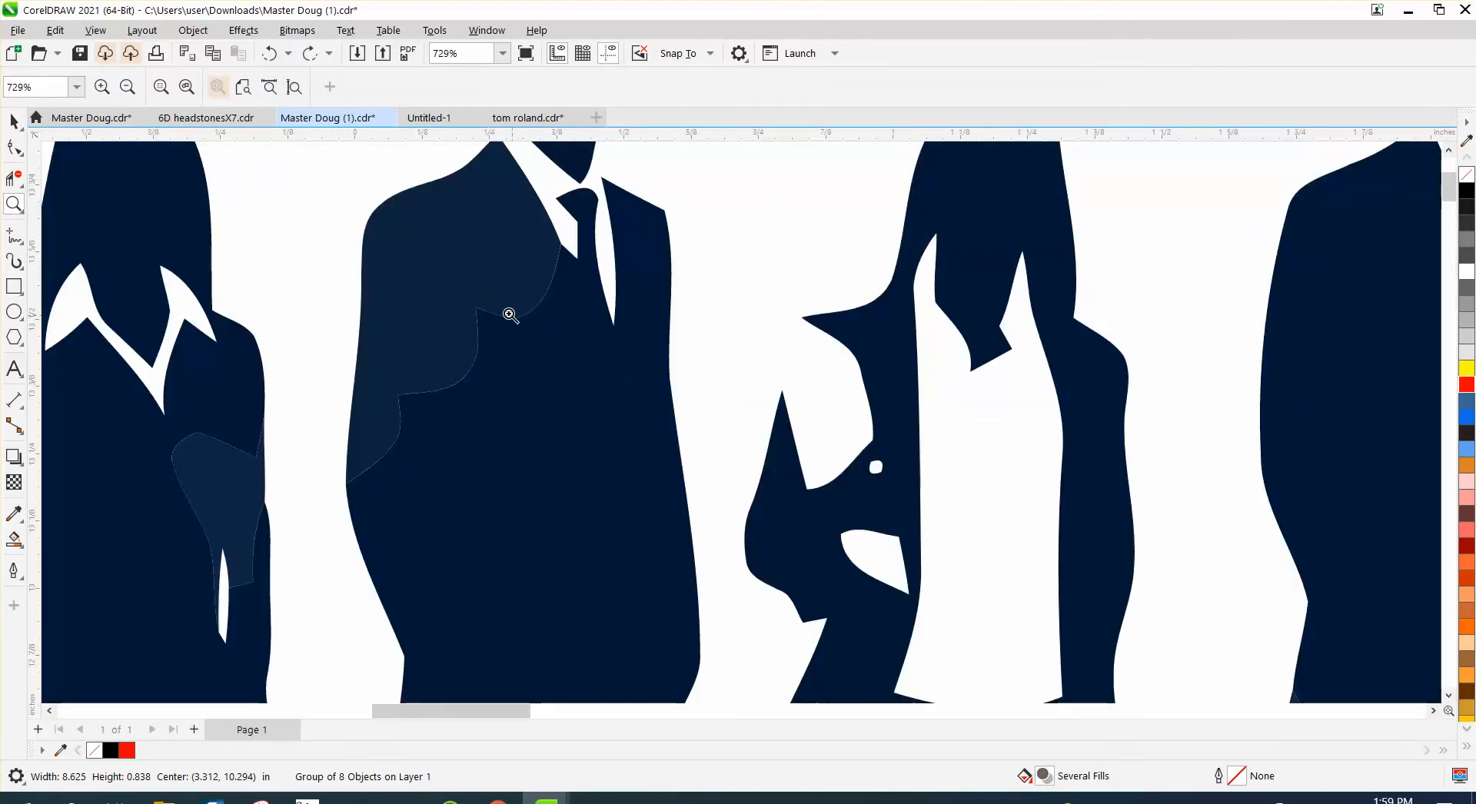
{"action": "scroll", "coordinate": [445, 312], "scroll_direction": "down", "scroll_amount": 4}
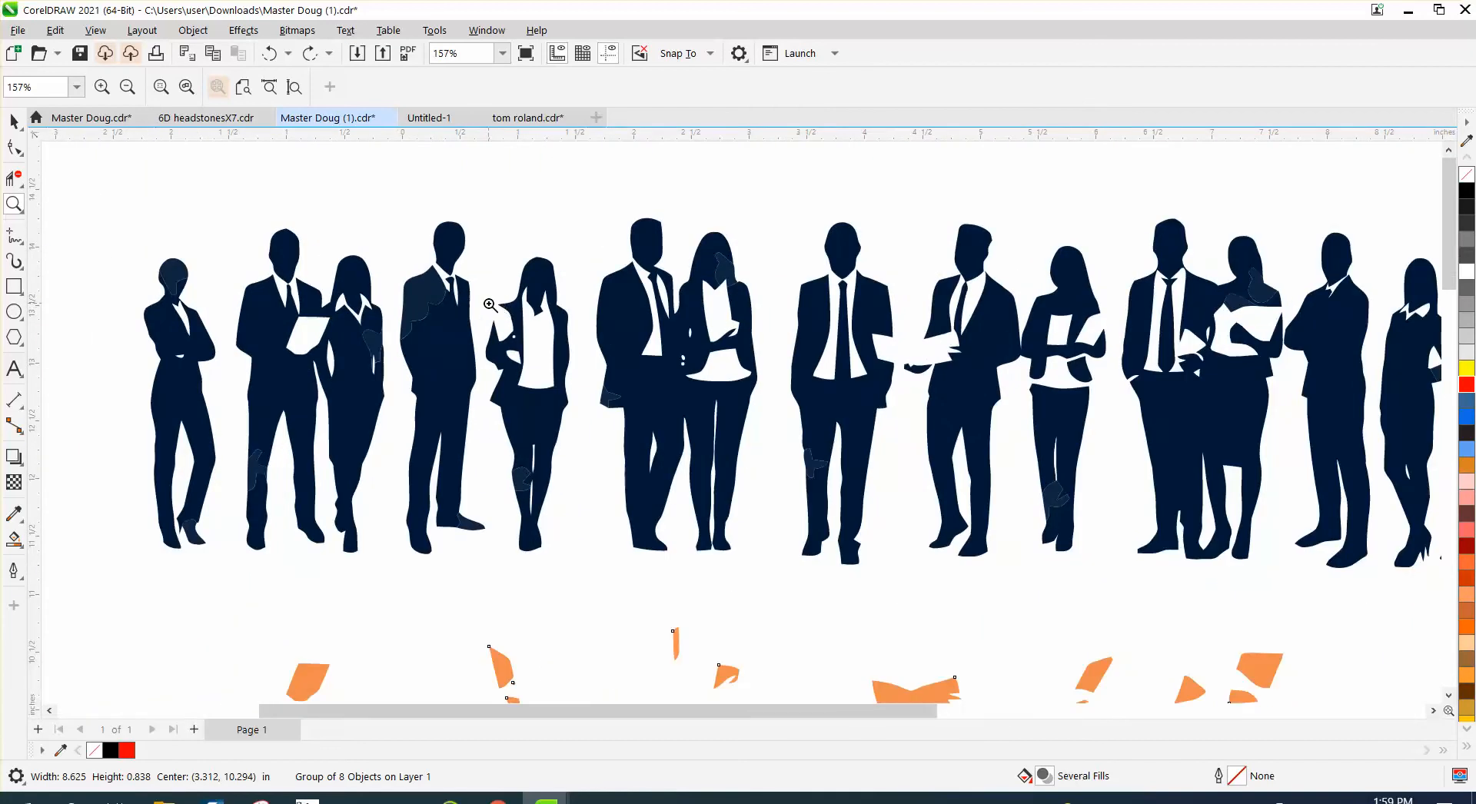
{"action": "scroll", "coordinate": [501, 309], "scroll_direction": "down", "scroll_amount": 1}
{"action": "left_click", "coordinate": [14, 121]}
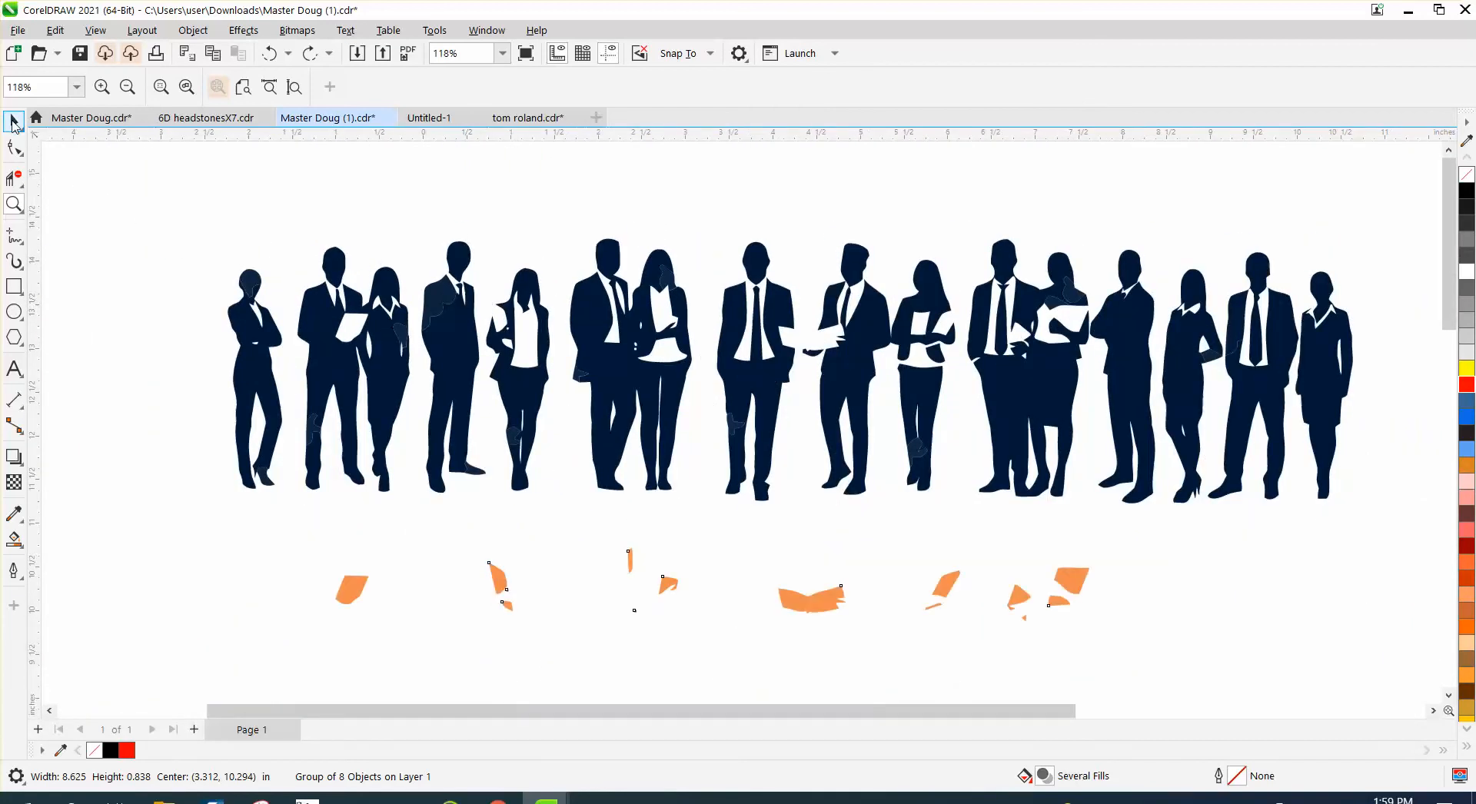
{"action": "left_click", "coordinate": [245, 271]}
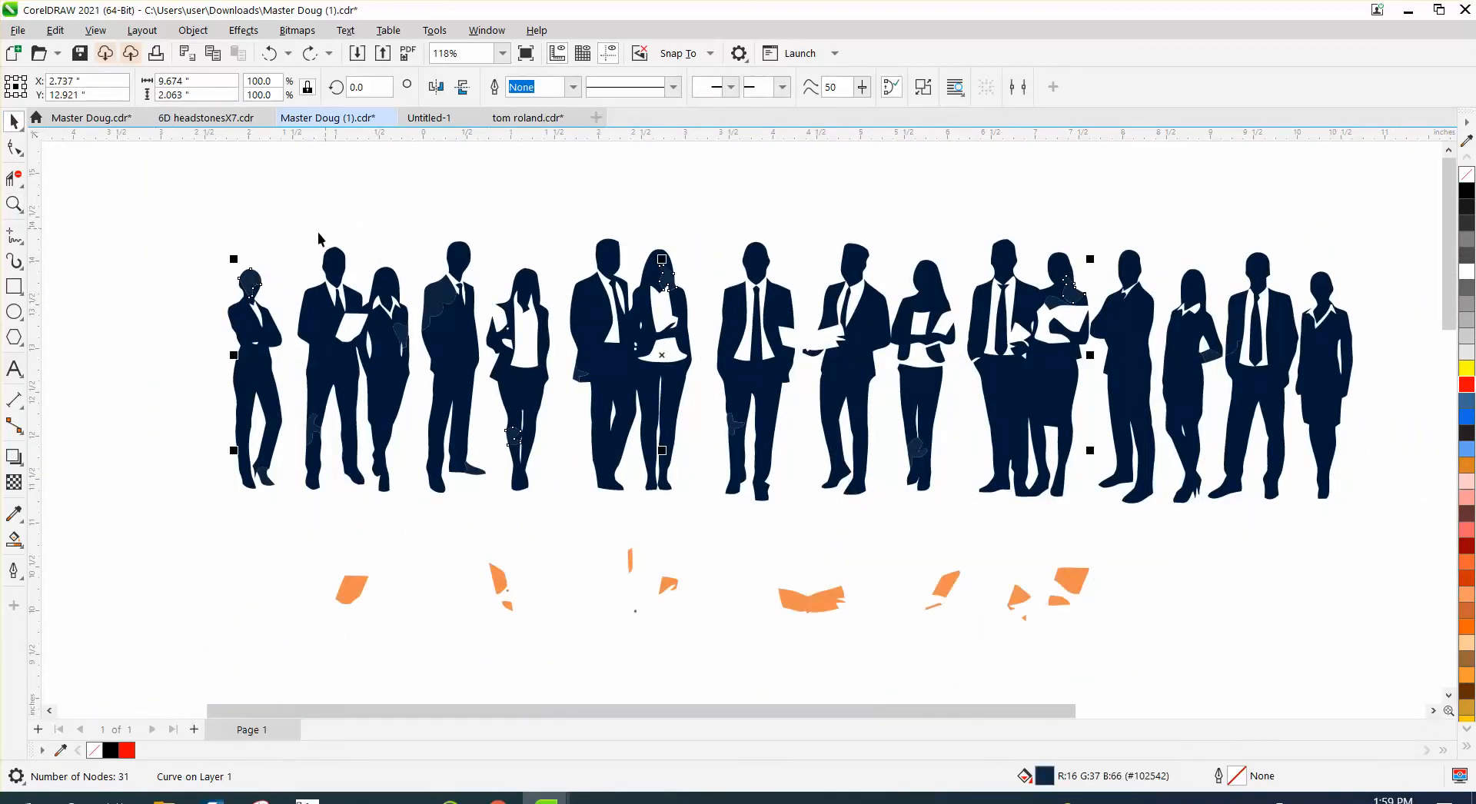
- Select all the silhouette pieces above the orange shapes and fill them with black
{"action": "left_click_drag", "start_coordinate": [164, 204], "coordinate": [1387, 528]}
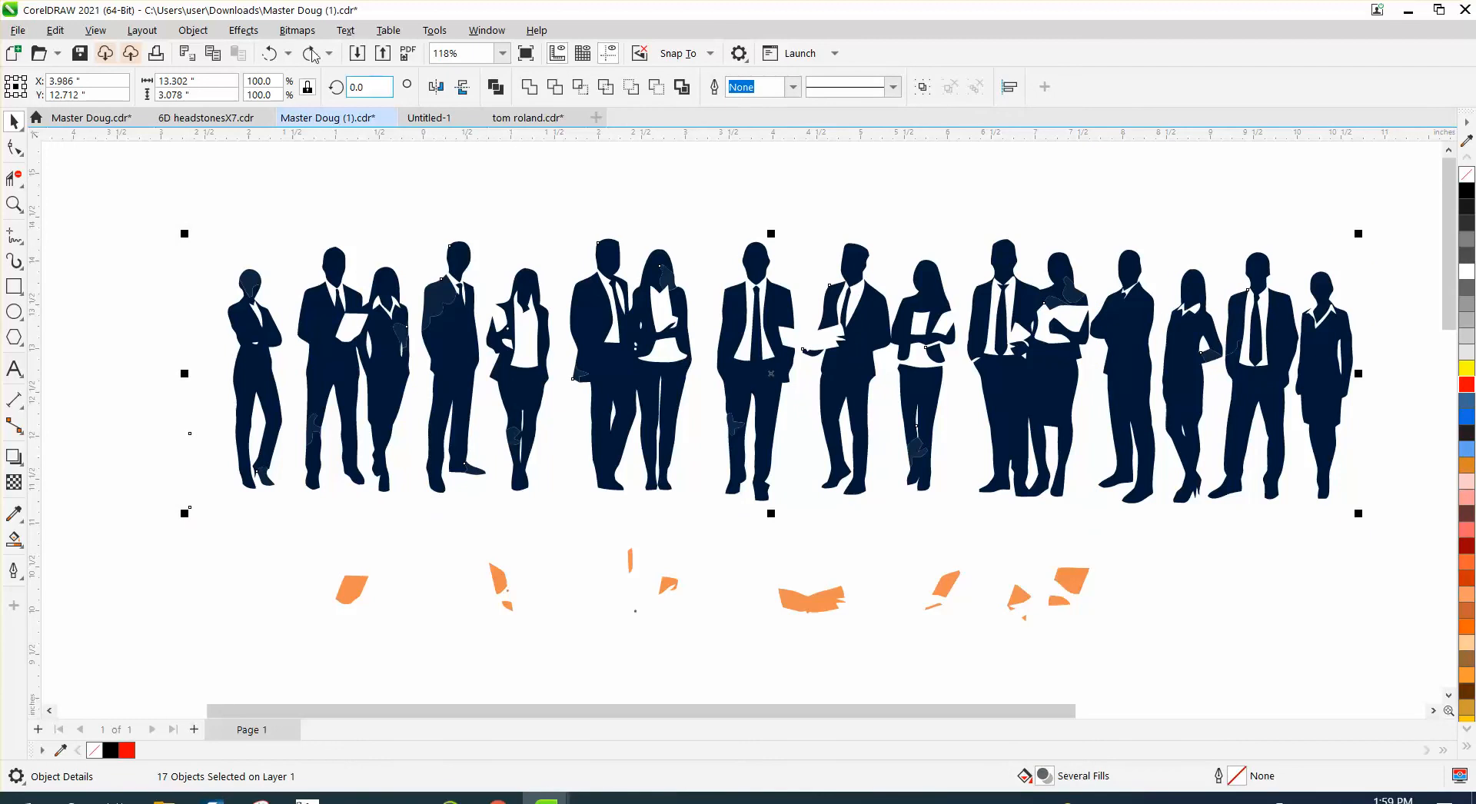
{"action": "left_click", "coordinate": [193, 30]}
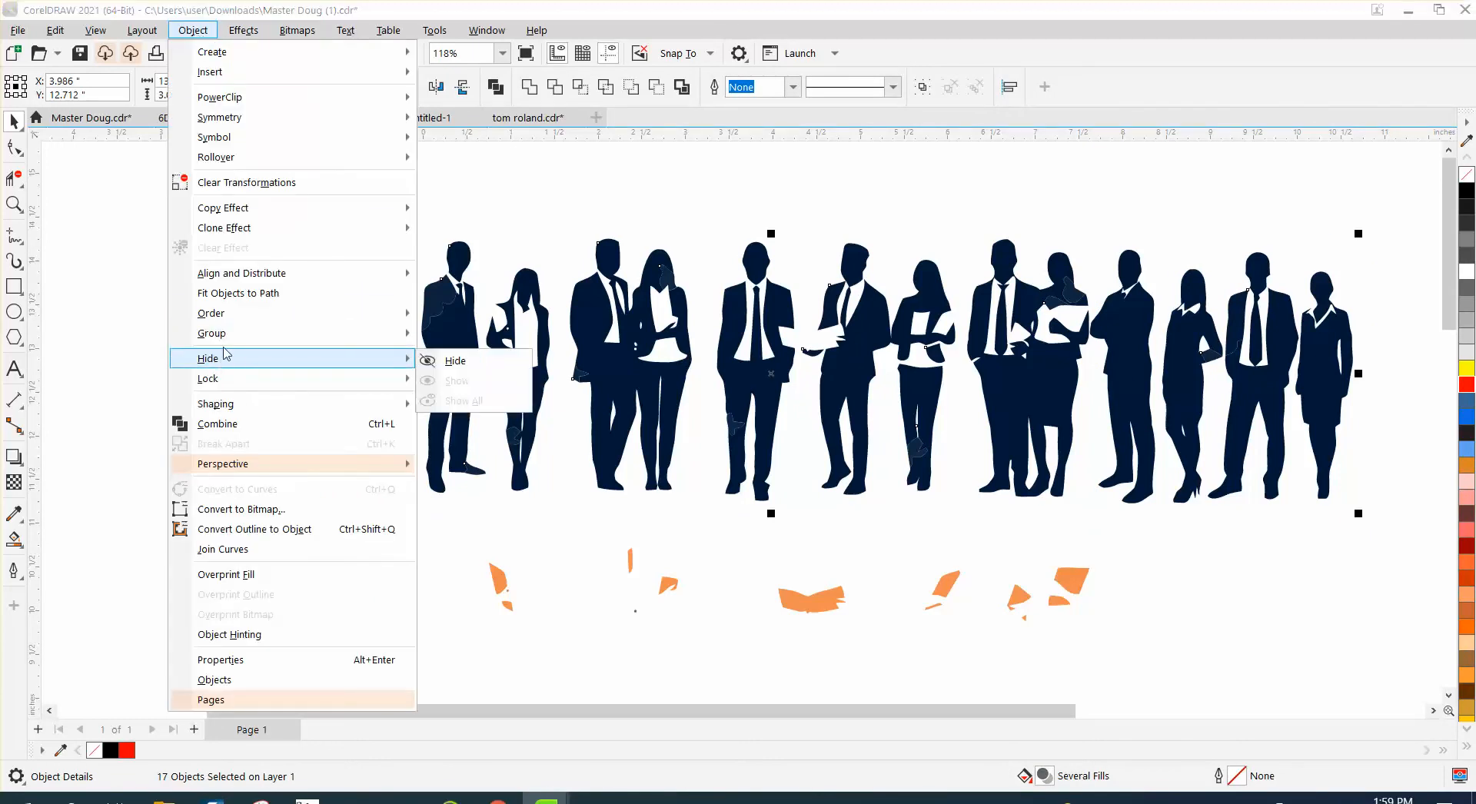
{"action": "mouse_move", "coordinate": [357, 273]}
{"action": "left_click", "coordinate": [463, 222]}
{"action": "left_click_drag", "start_coordinate": [732, 507], "coordinate": [1376, 560]}
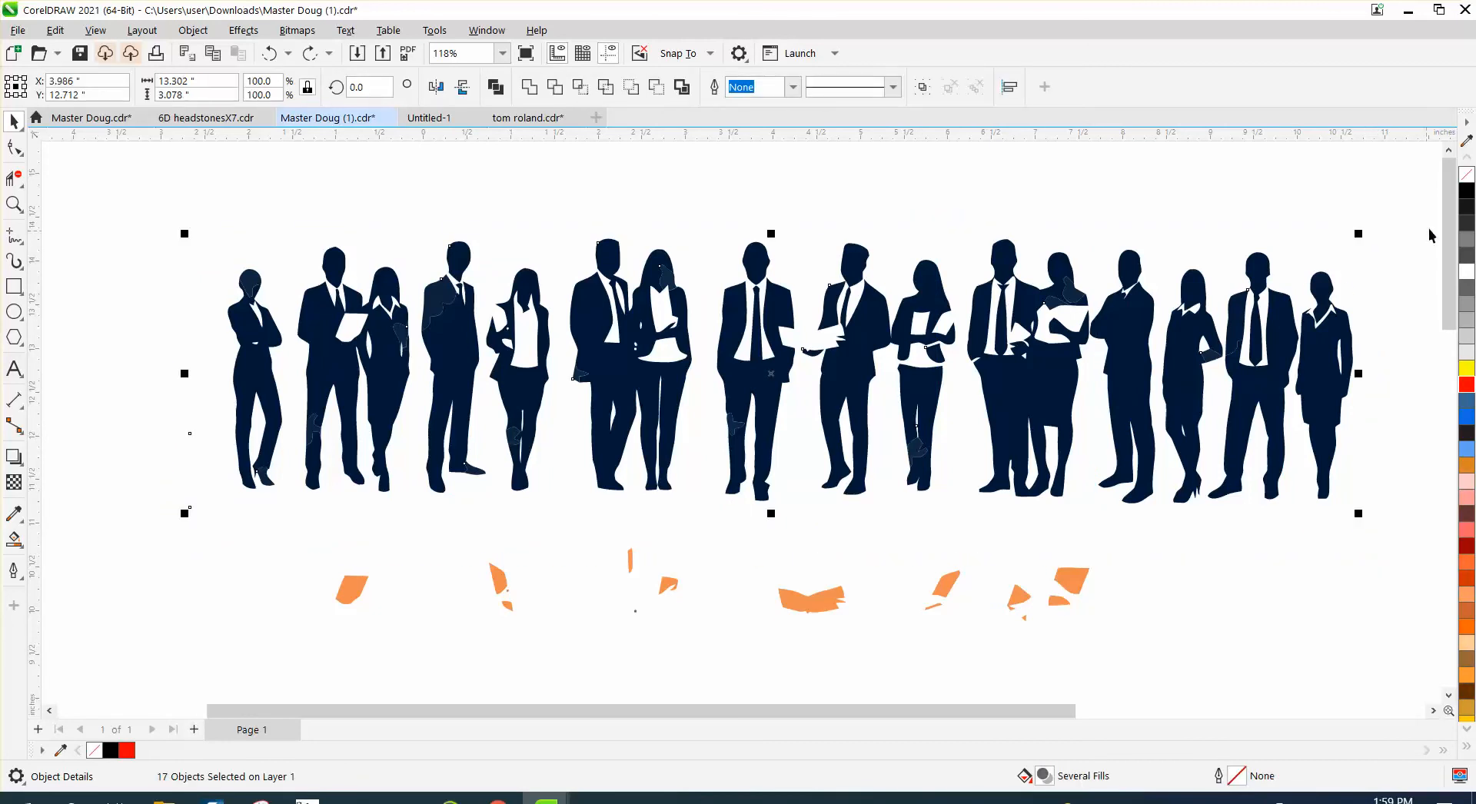
{"action": "left_click", "coordinate": [1466, 194]}
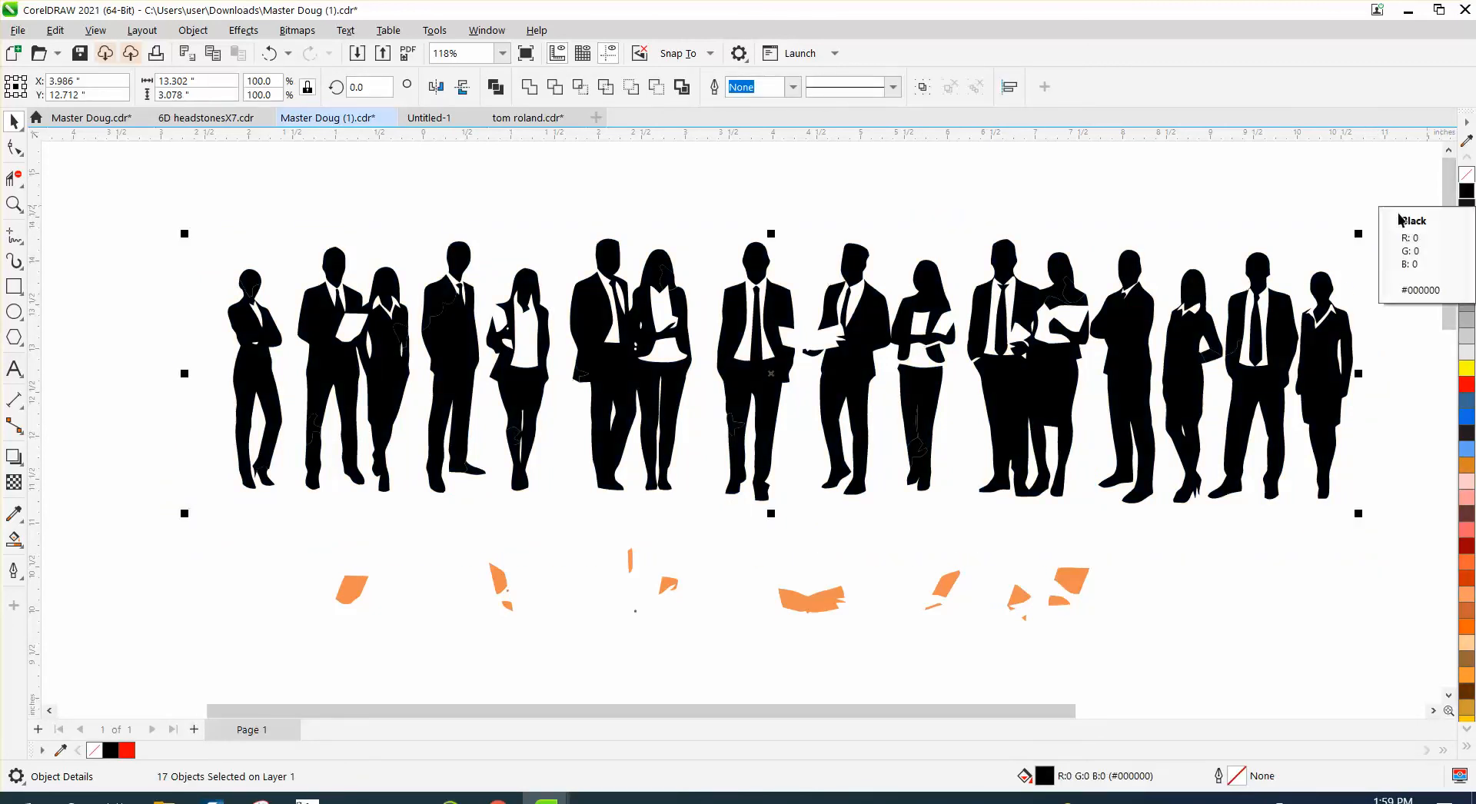
- Inspect the patch edges on the black jackets up close
{"action": "left_click", "coordinate": [16, 205]}
{"action": "left_click_drag", "start_coordinate": [405, 271], "coordinate": [521, 378]}
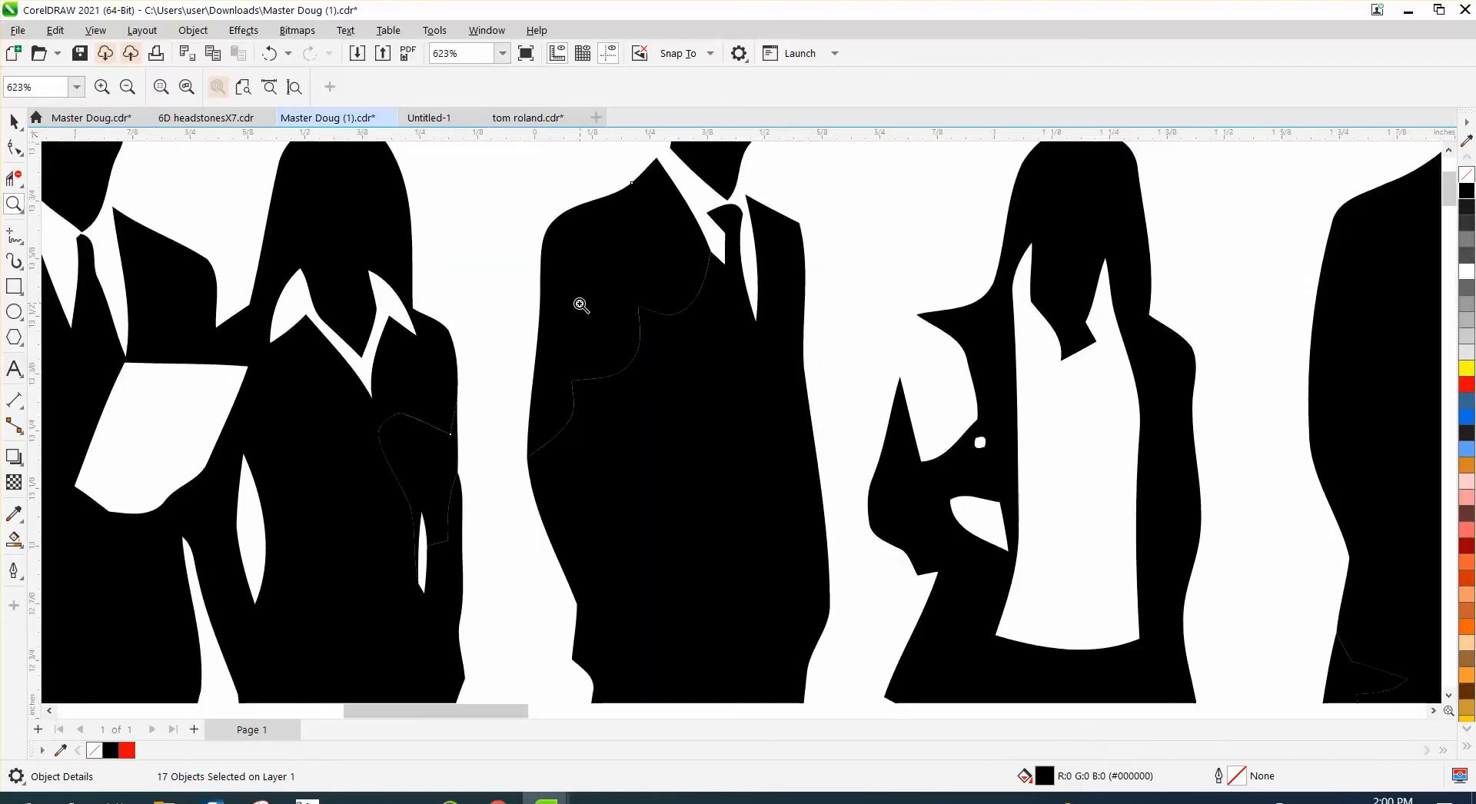
{"action": "scroll", "coordinate": [565, 302], "scroll_direction": "down", "scroll_amount": 3}
{"action": "scroll", "coordinate": [561, 301], "scroll_direction": "down", "scroll_amount": 1}
{"action": "left_click_drag", "start_coordinate": [588, 278], "coordinate": [632, 335]}
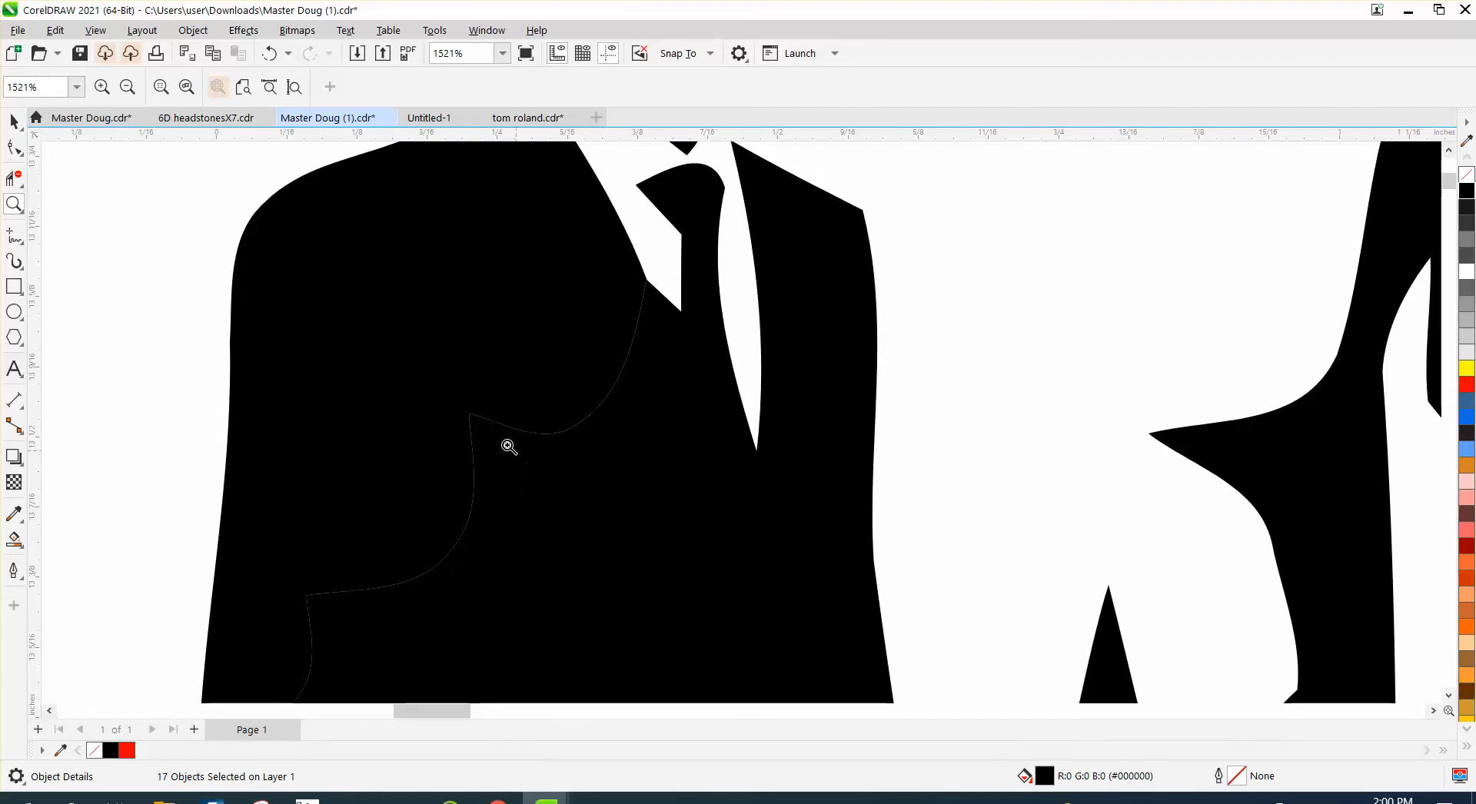
{"action": "scroll", "coordinate": [386, 369], "scroll_direction": "down", "scroll_amount": 4}
{"action": "scroll", "coordinate": [382, 353], "scroll_direction": "down", "scroll_amount": 2}
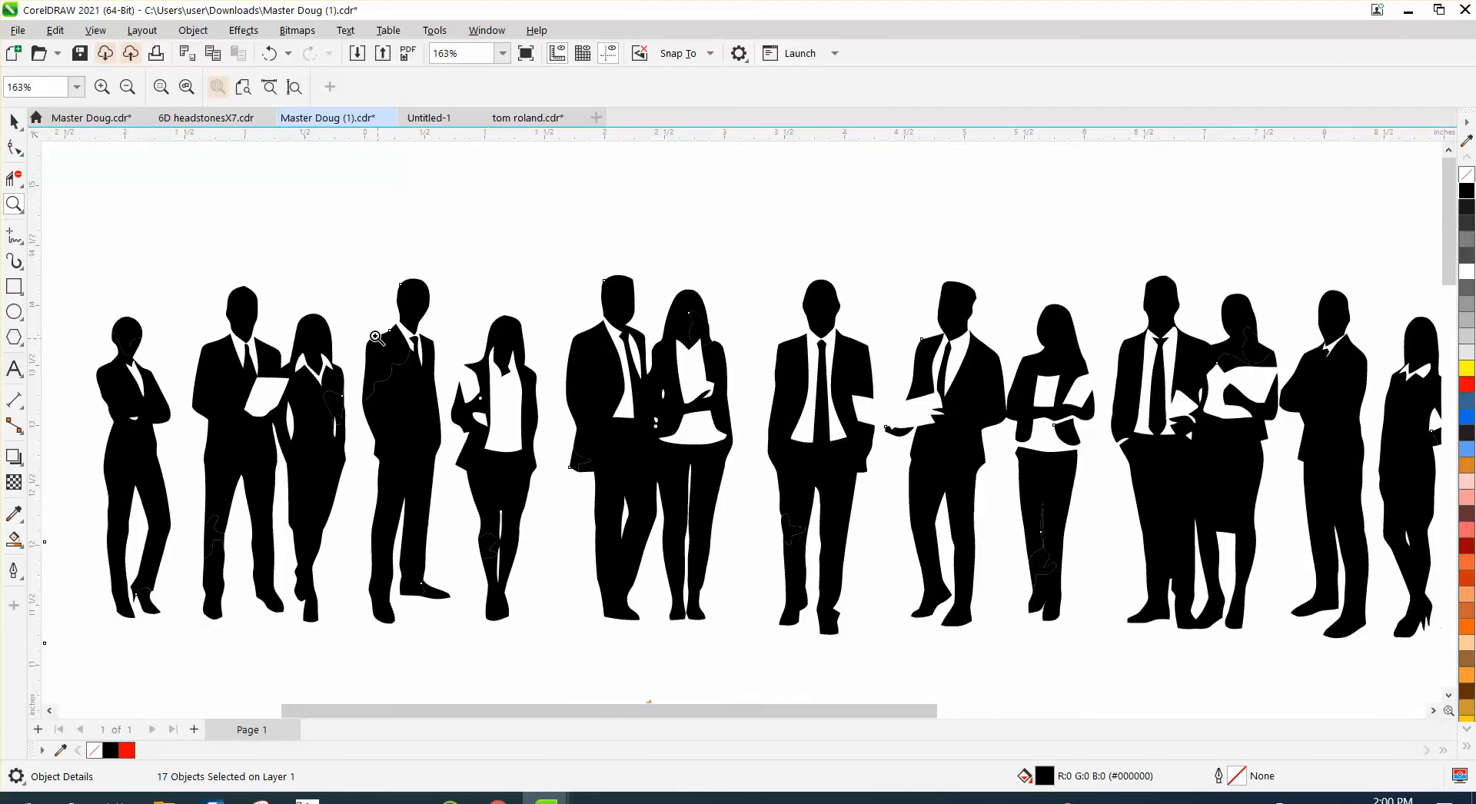
- Select every black silhouette piece, including the stray specks beside the figures, and combine them into one curve
{"action": "left_click", "coordinate": [13, 121]}
{"action": "scroll", "coordinate": [217, 163], "scroll_direction": "down", "scroll_amount": 1}
{"action": "left_click_drag", "start_coordinate": [72, 261], "coordinate": [1380, 529]}
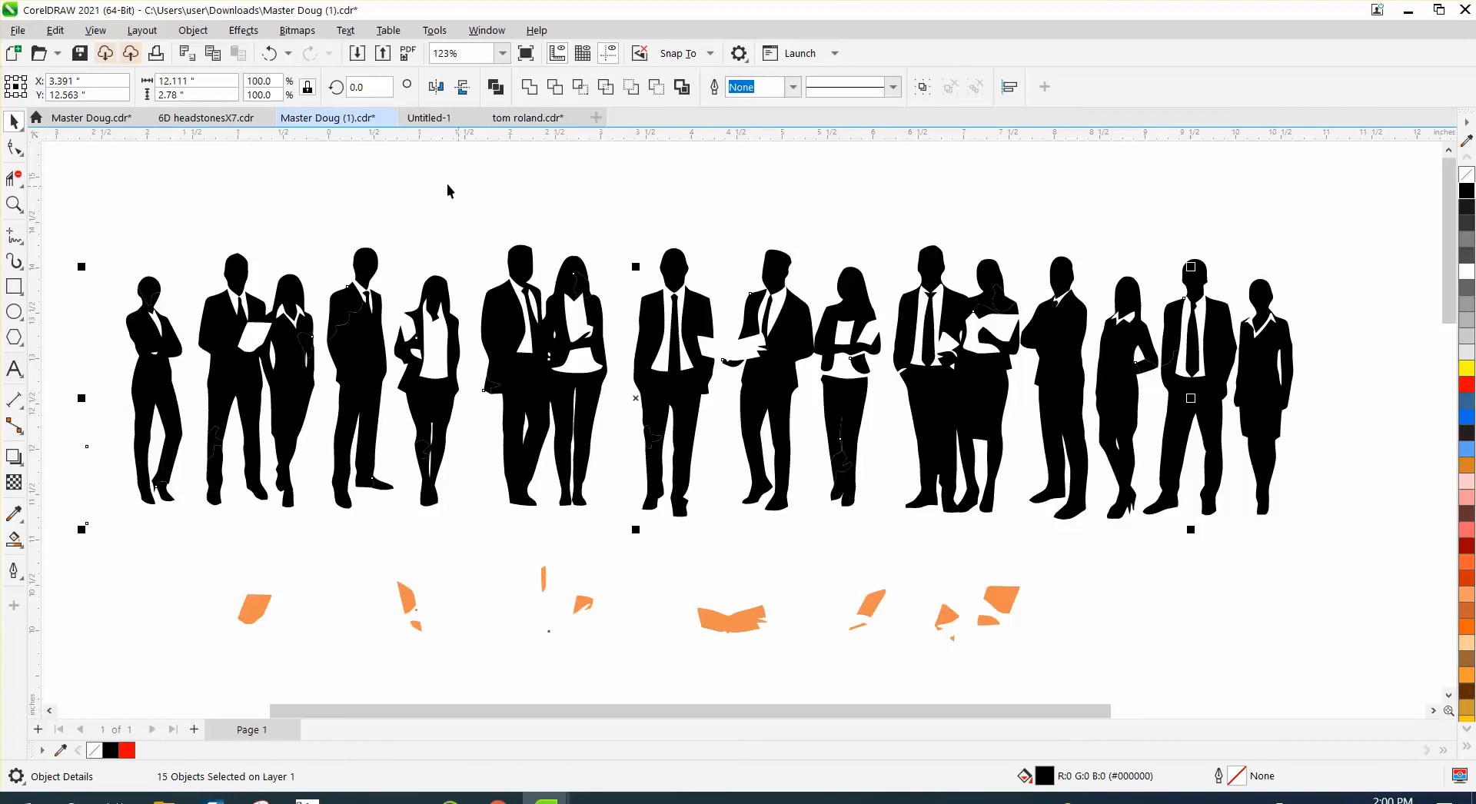
{"action": "left_click_drag", "start_coordinate": [74, 223], "coordinate": [1357, 578]}
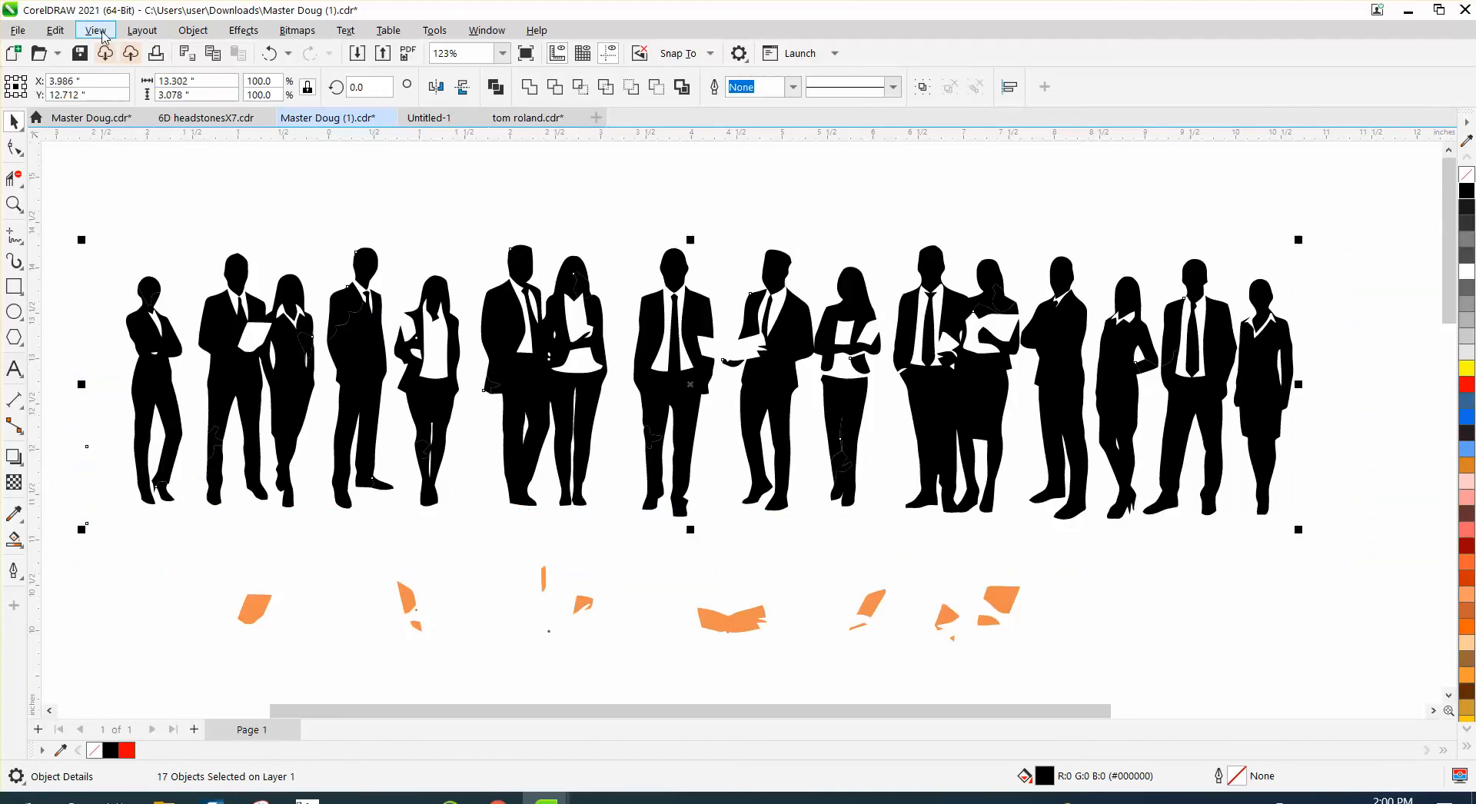
{"action": "left_click", "coordinate": [205, 31]}
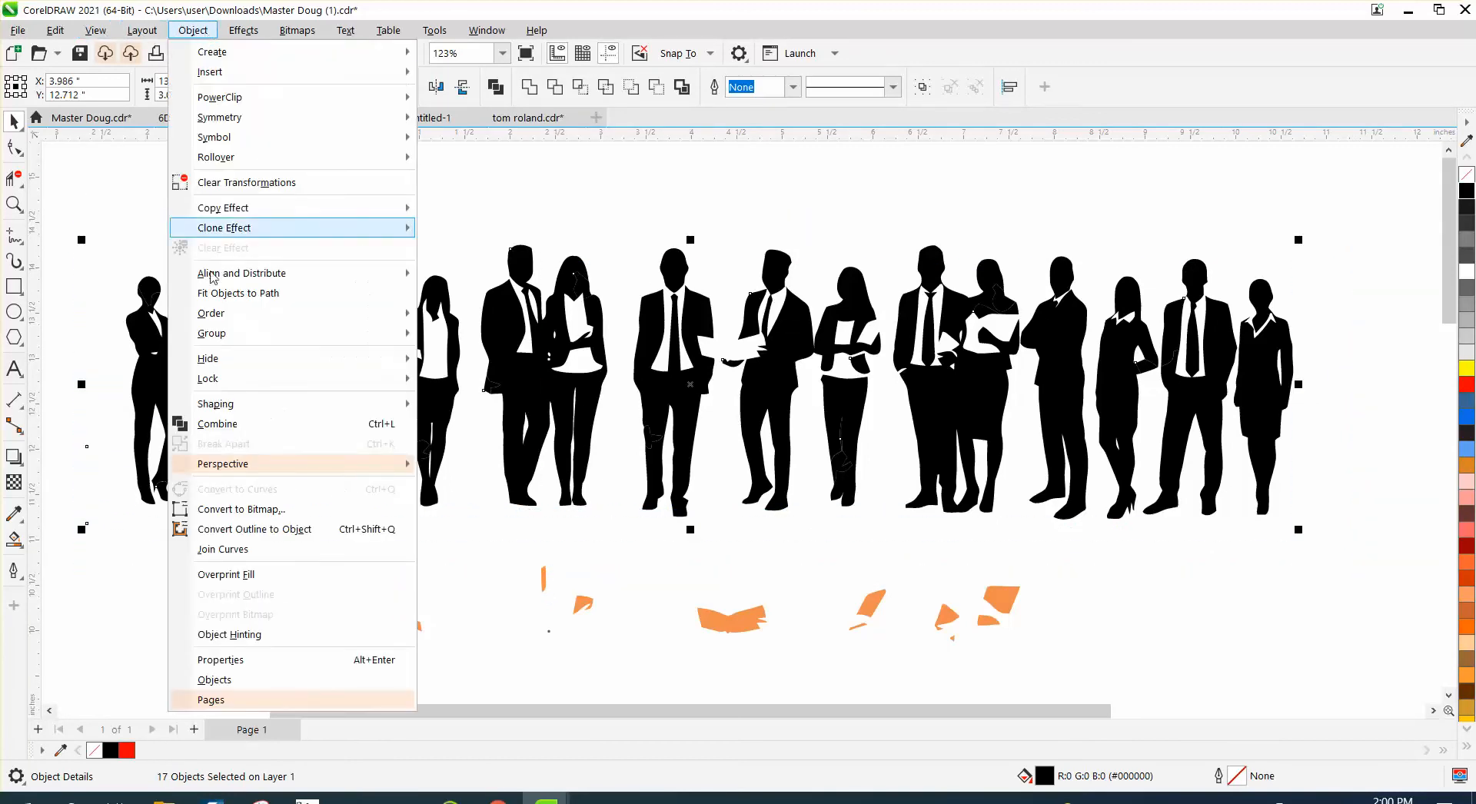
{"action": "left_click", "coordinate": [223, 424]}
- Check the combined jackets up close for remaining patch edges, then clear the selection
{"action": "left_click", "coordinate": [14, 203]}
{"action": "left_click_drag", "start_coordinate": [352, 277], "coordinate": [415, 349]}
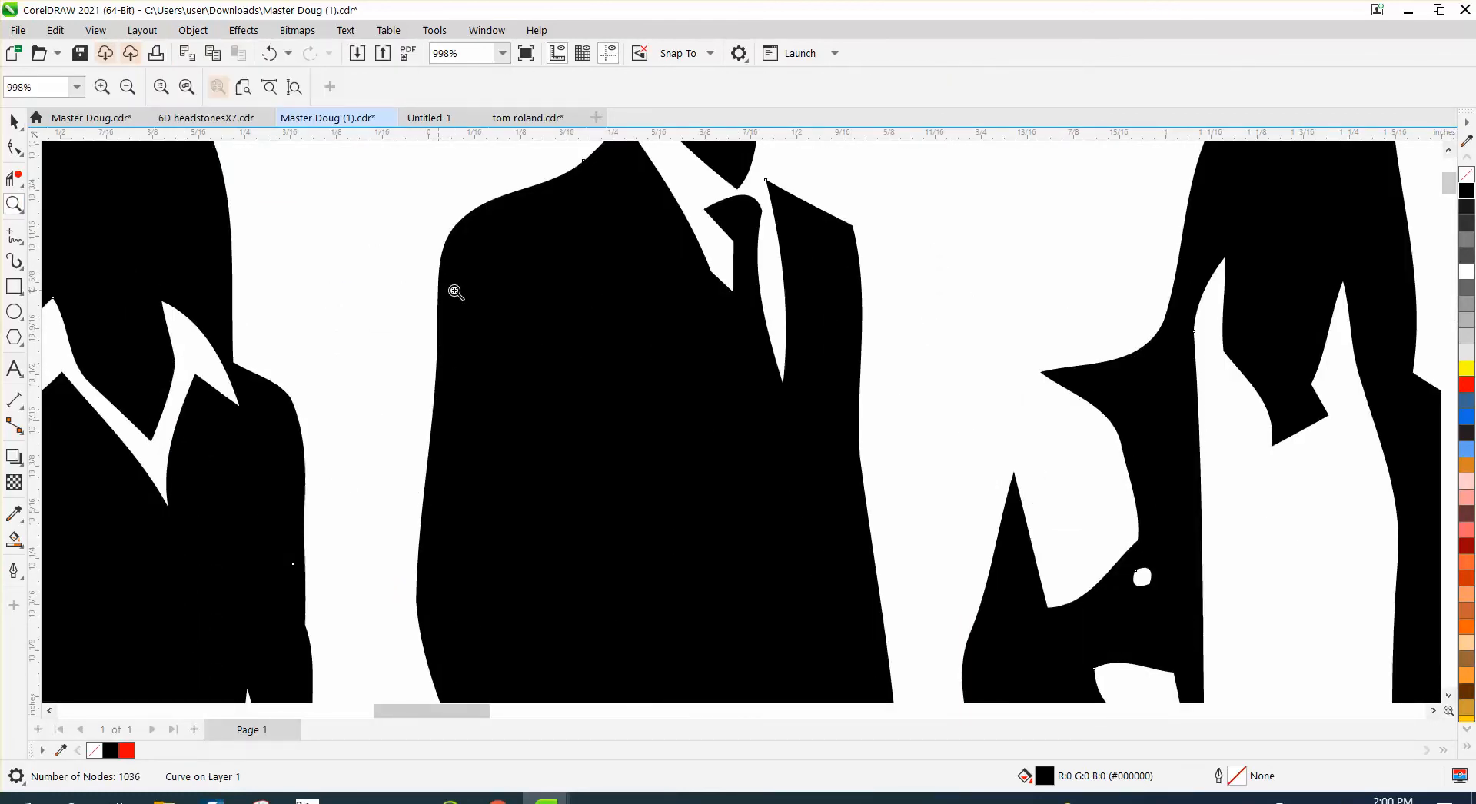
{"action": "scroll", "coordinate": [497, 290], "scroll_direction": "down", "scroll_amount": 2}
{"action": "scroll", "coordinate": [492, 289], "scroll_direction": "down", "scroll_amount": 1}
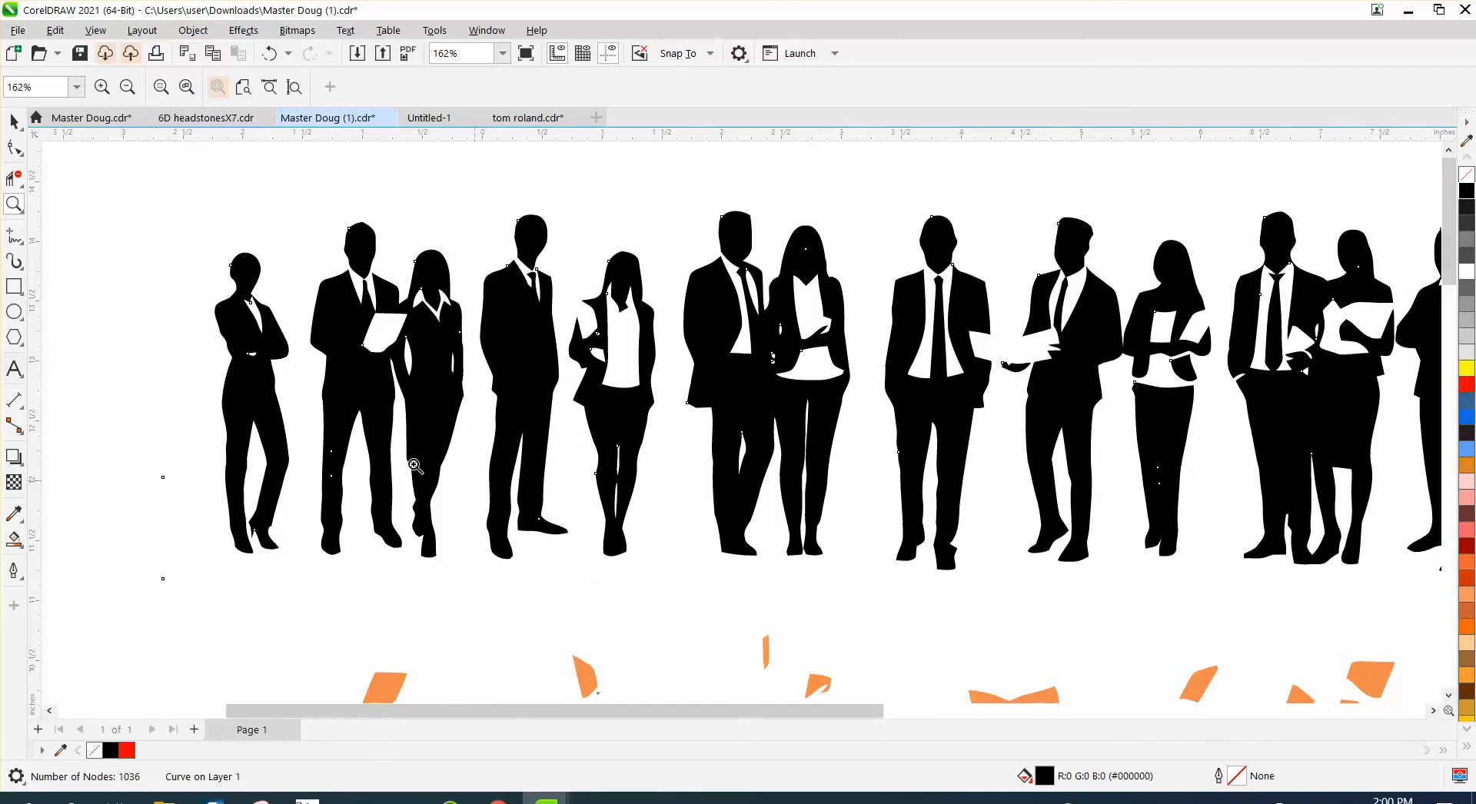
{"action": "left_click", "coordinate": [15, 123]}
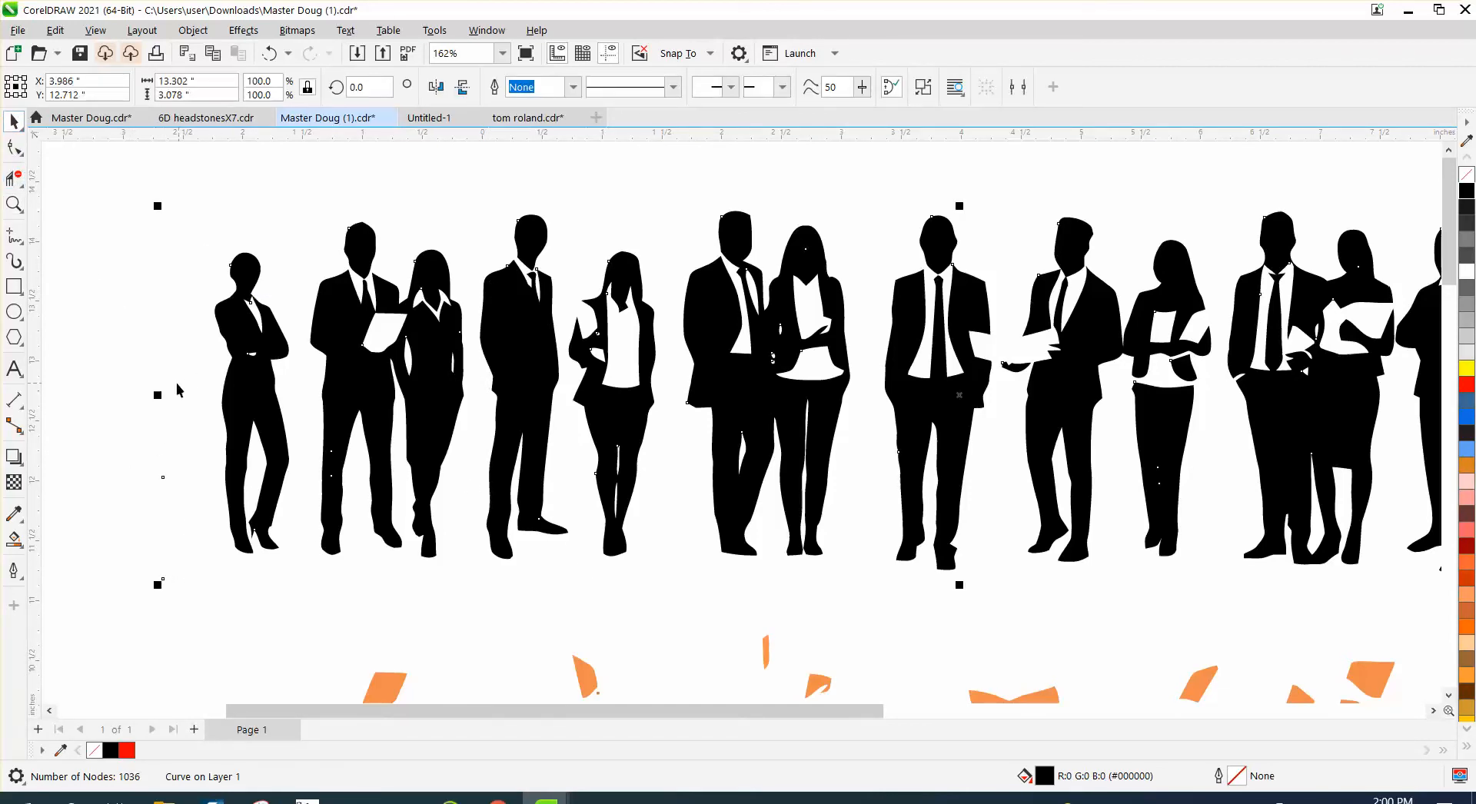
{"action": "left_click", "coordinate": [148, 440]}
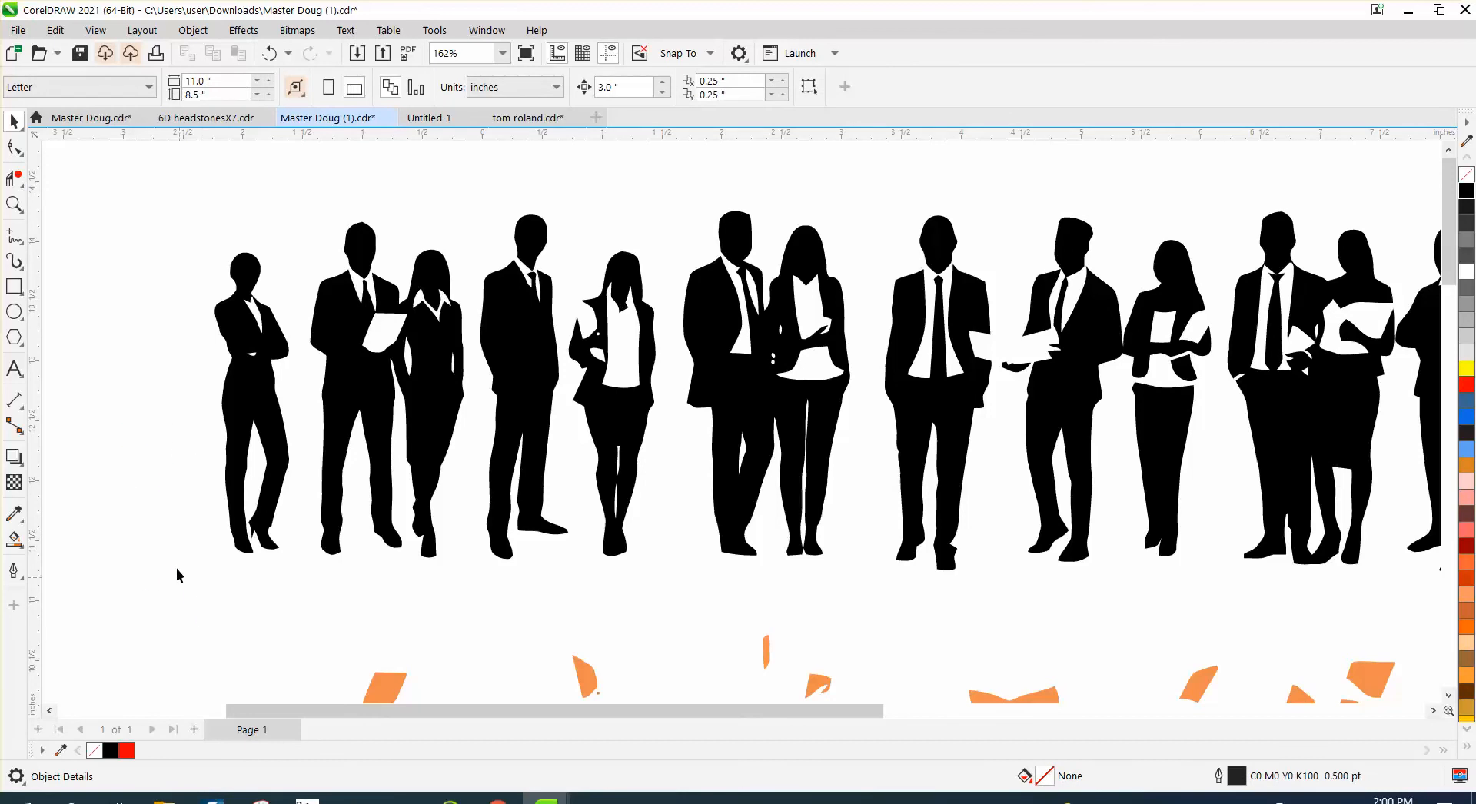
- Try breaking the combined silhouette curve apart and deleting the two tiny stray pieces beside the leftmost figure
{"action": "left_click", "coordinate": [235, 549]}
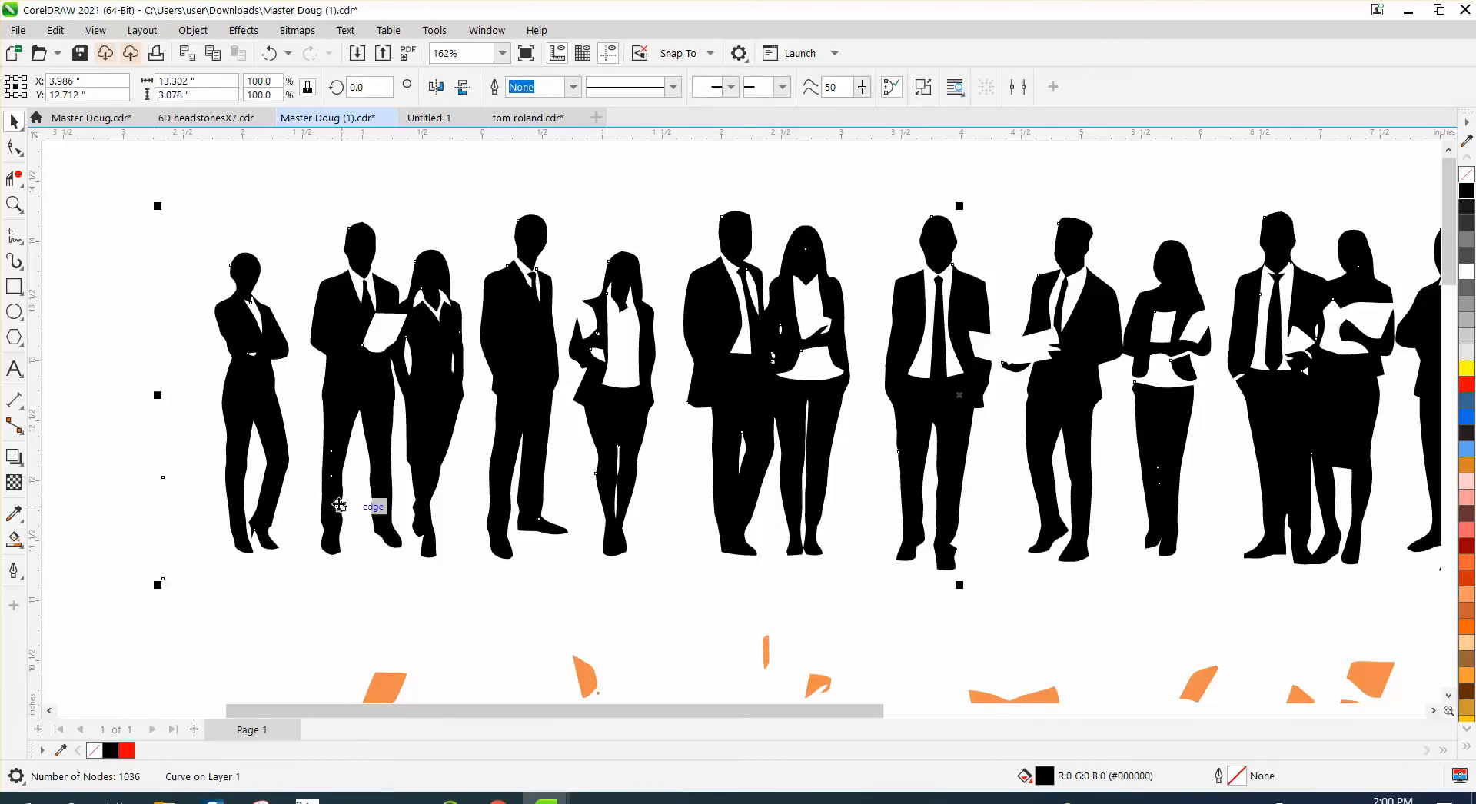
{"action": "left_click", "coordinate": [193, 30]}
{"action": "left_click", "coordinate": [229, 444]}
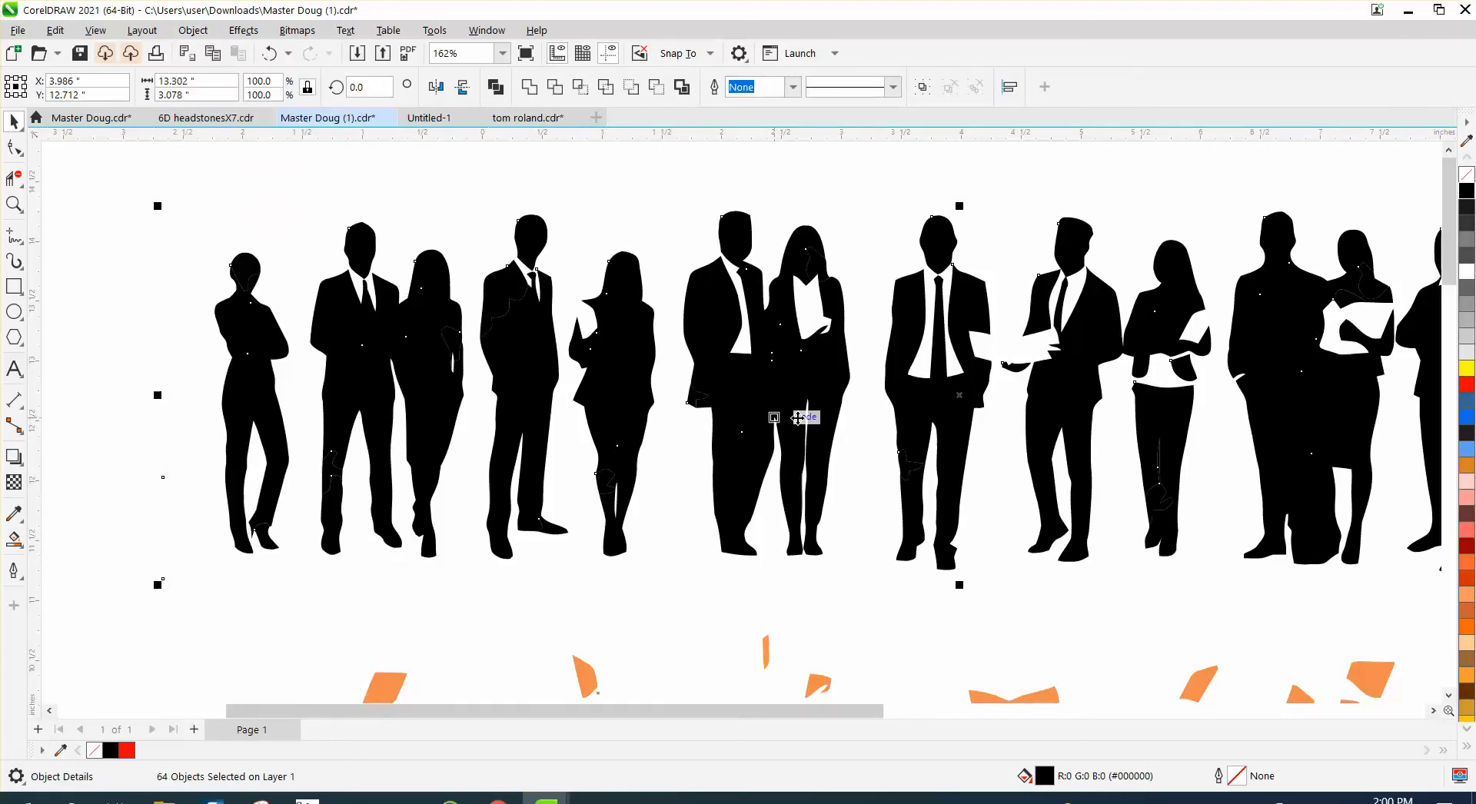
{"action": "left_click_drag", "start_coordinate": [71, 440], "coordinate": [214, 632]}
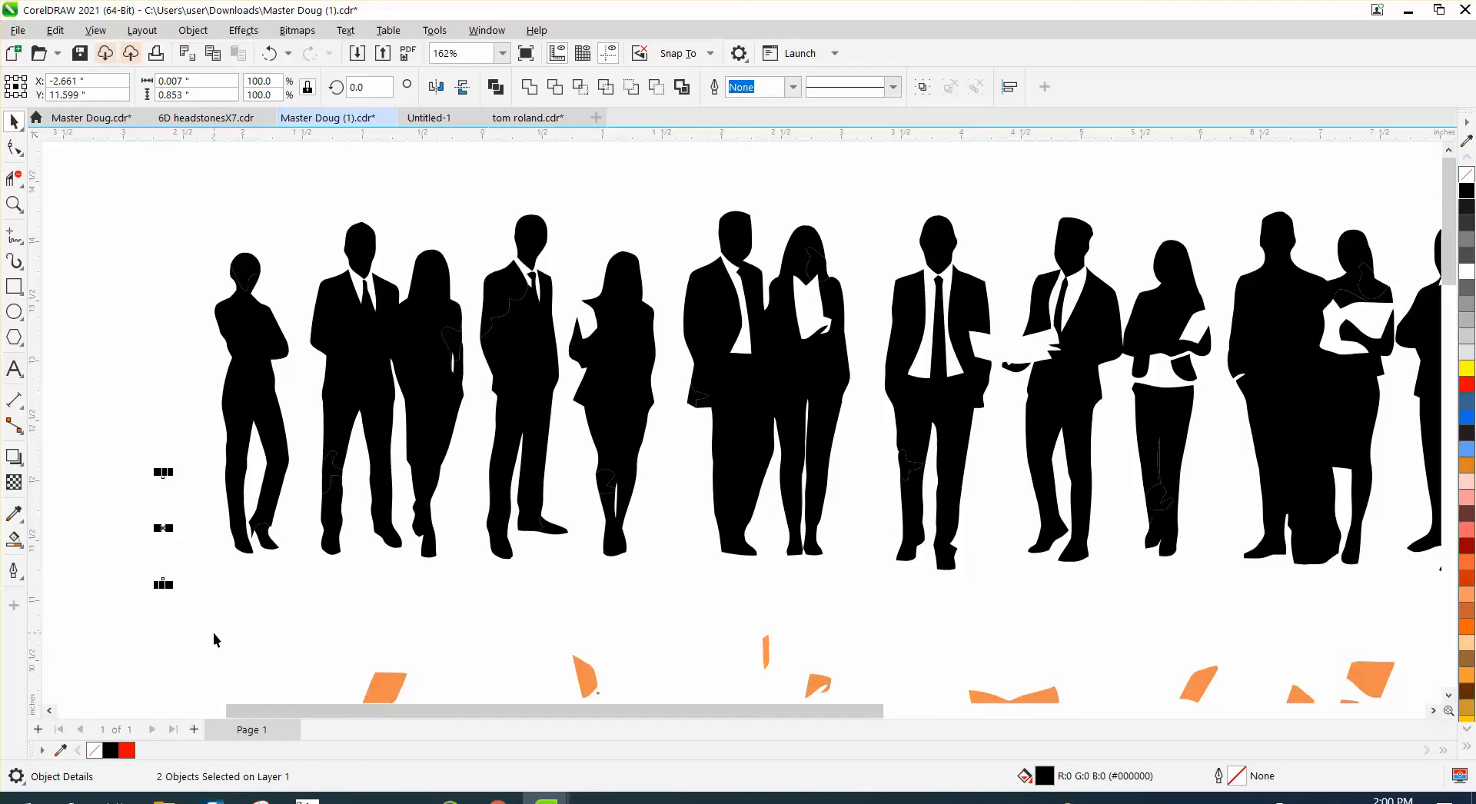
{"action": "key", "text": "Delete"}
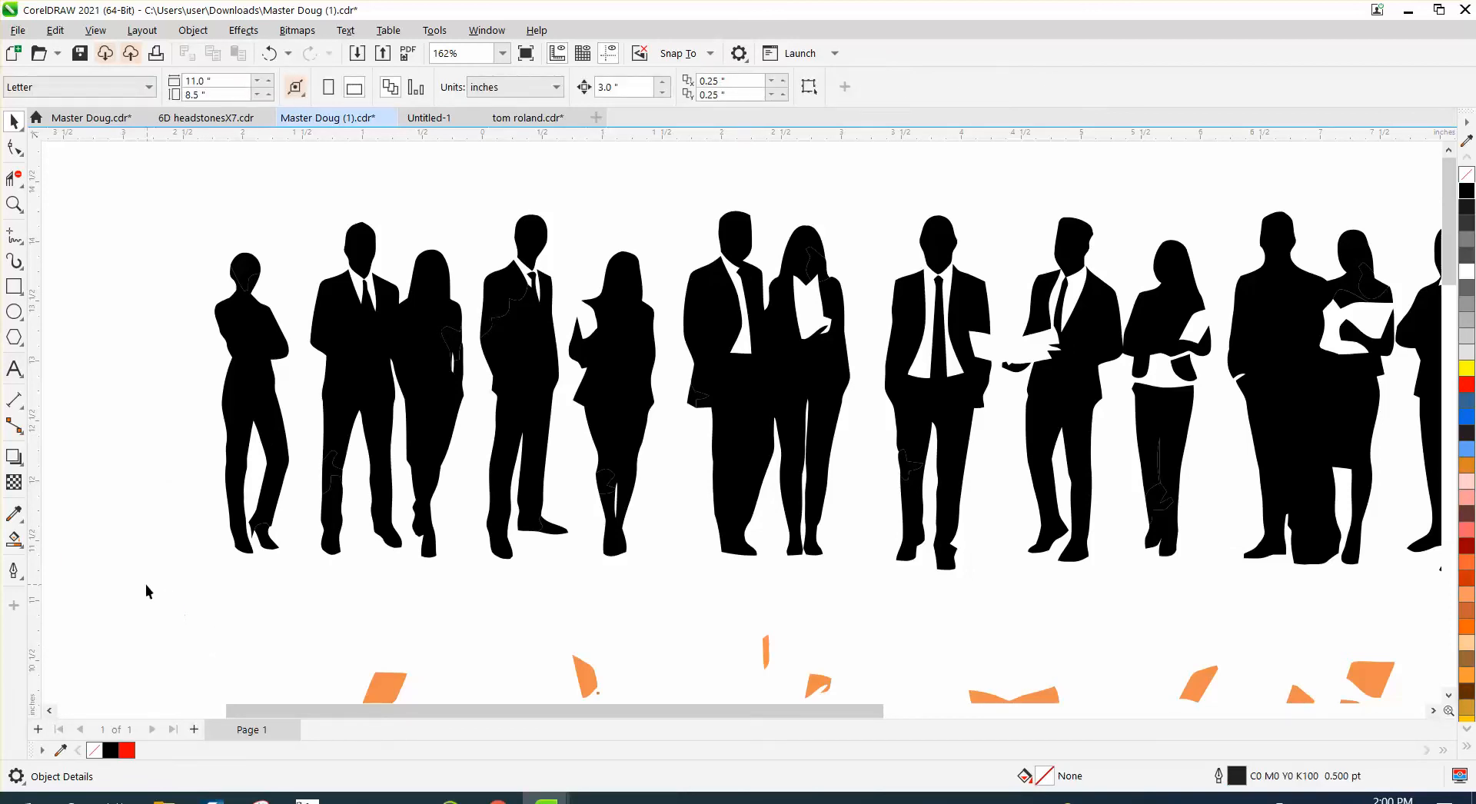
- Undo the deletion of the stray pieces and the break-apart of the combined silhouette curve
{"action": "scroll", "coordinate": [145, 583], "scroll_direction": "down", "scroll_amount": 1}
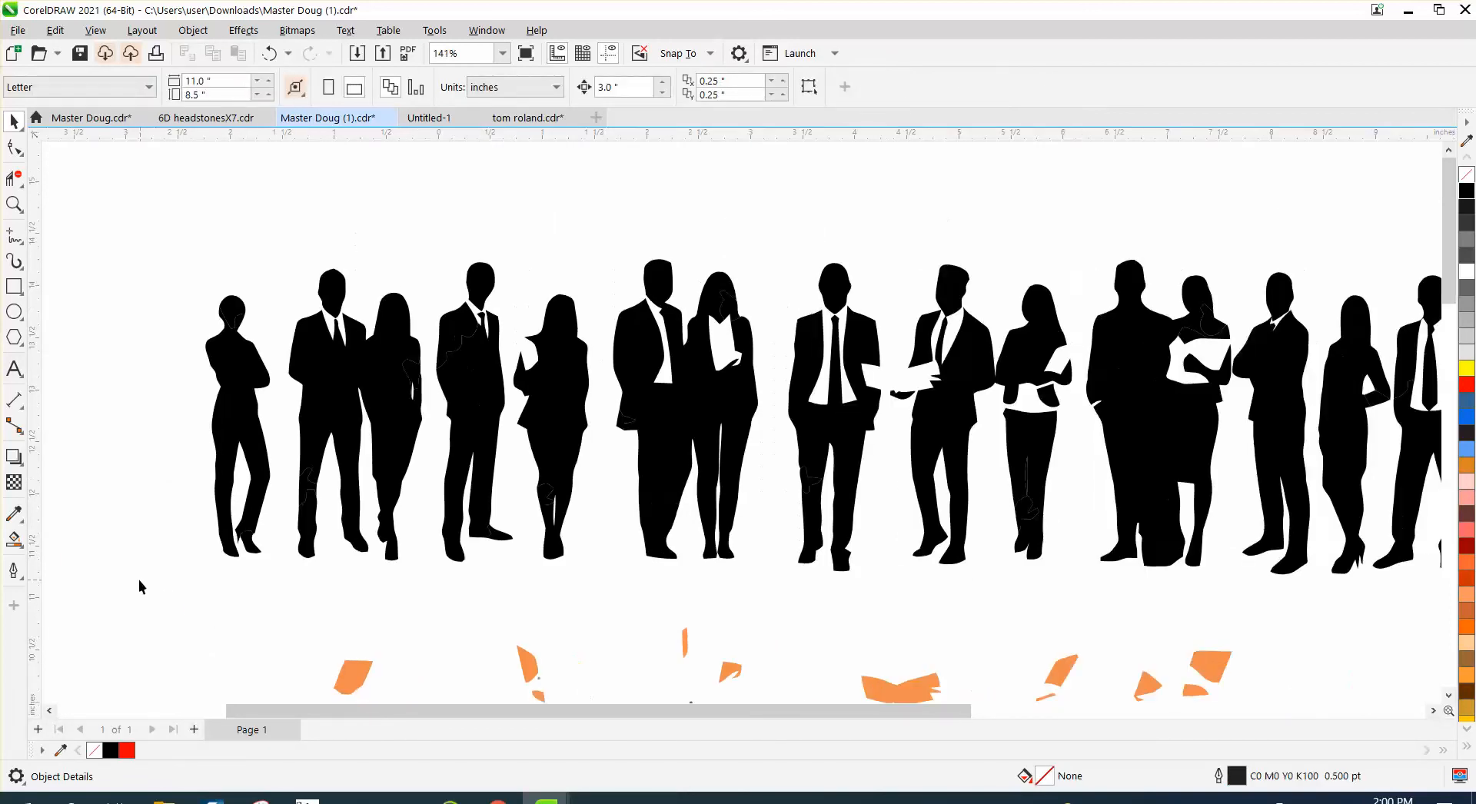
{"action": "left_click", "coordinate": [270, 55]}
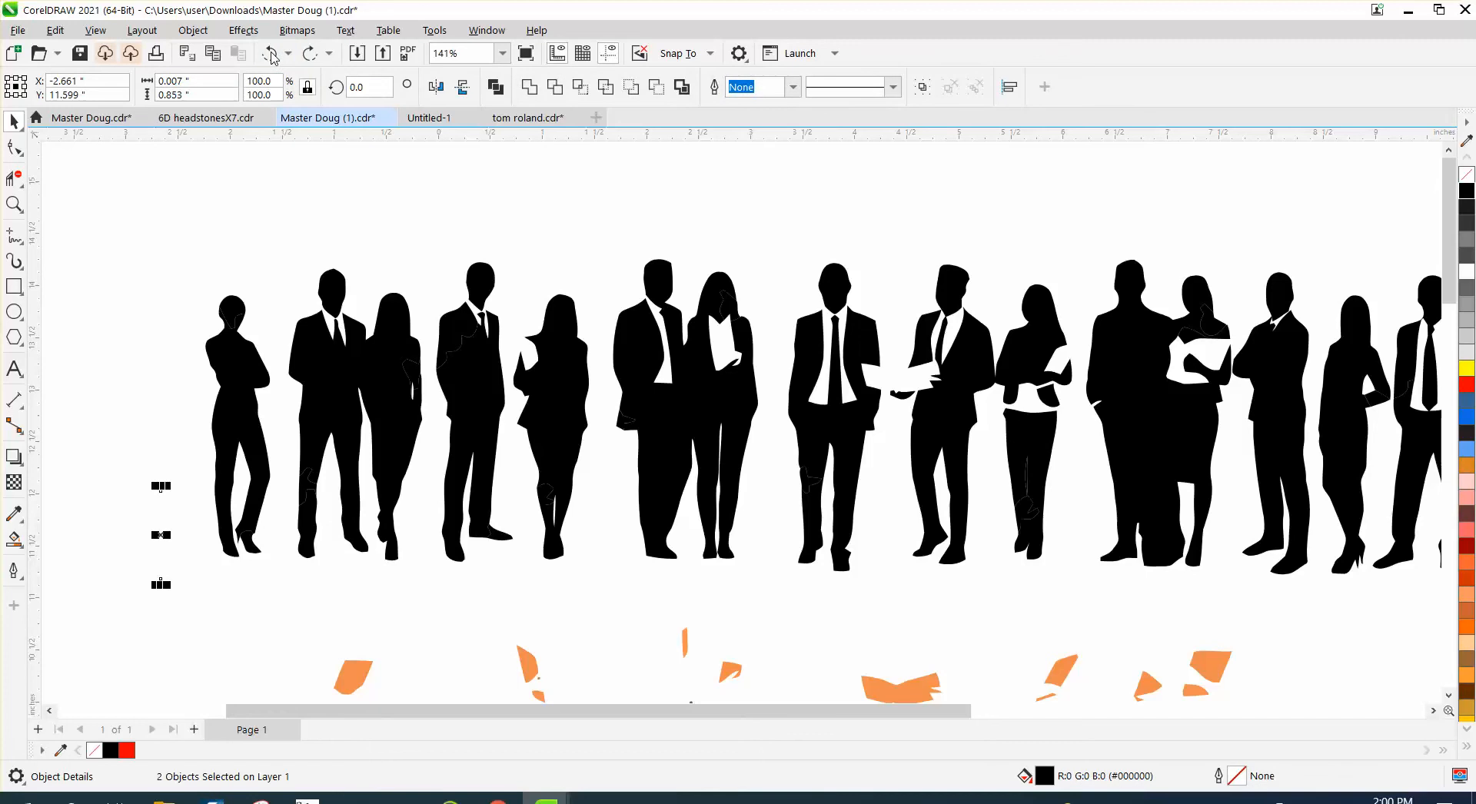
{"action": "left_click", "coordinate": [269, 55]}
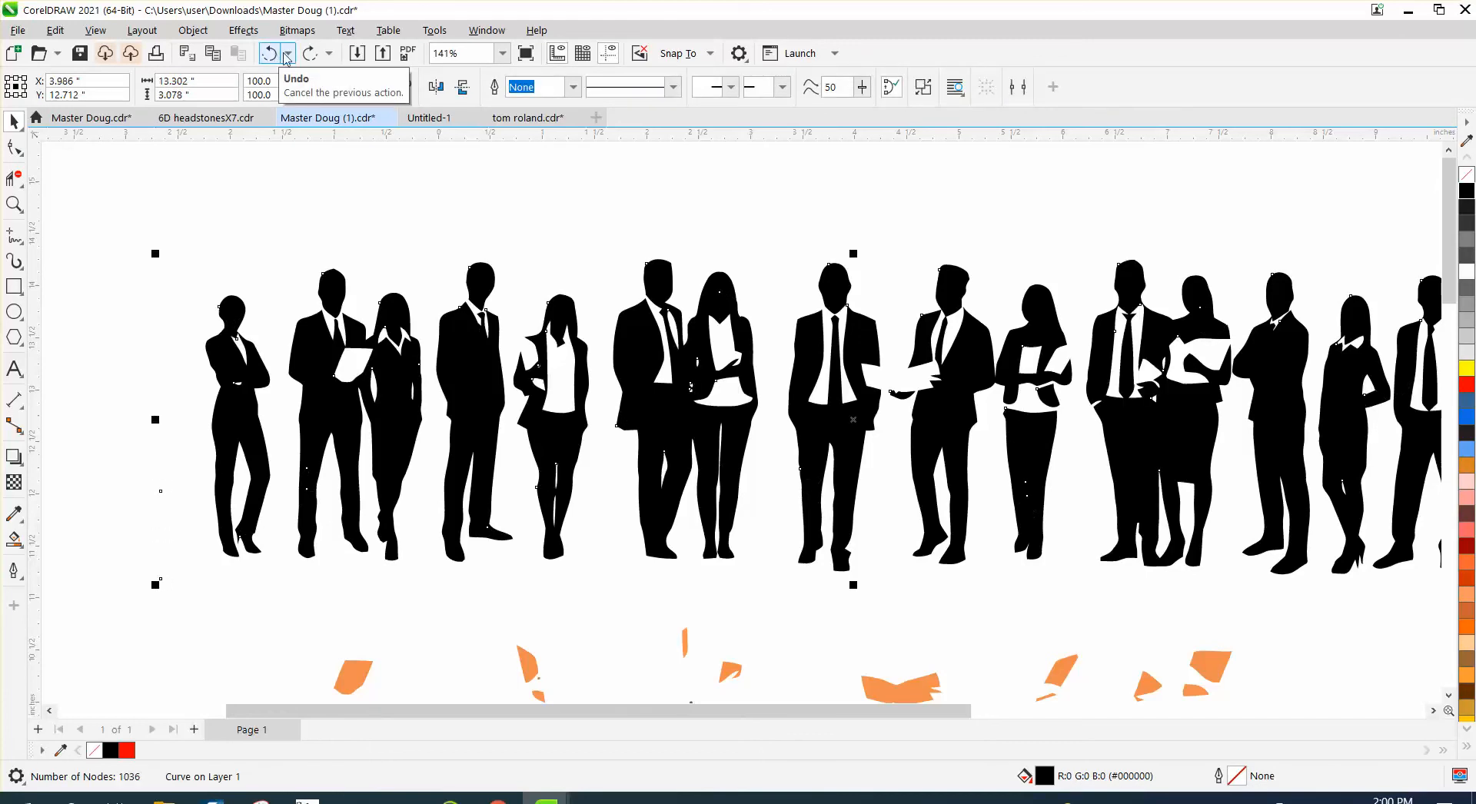
{"action": "left_click", "coordinate": [316, 57]}
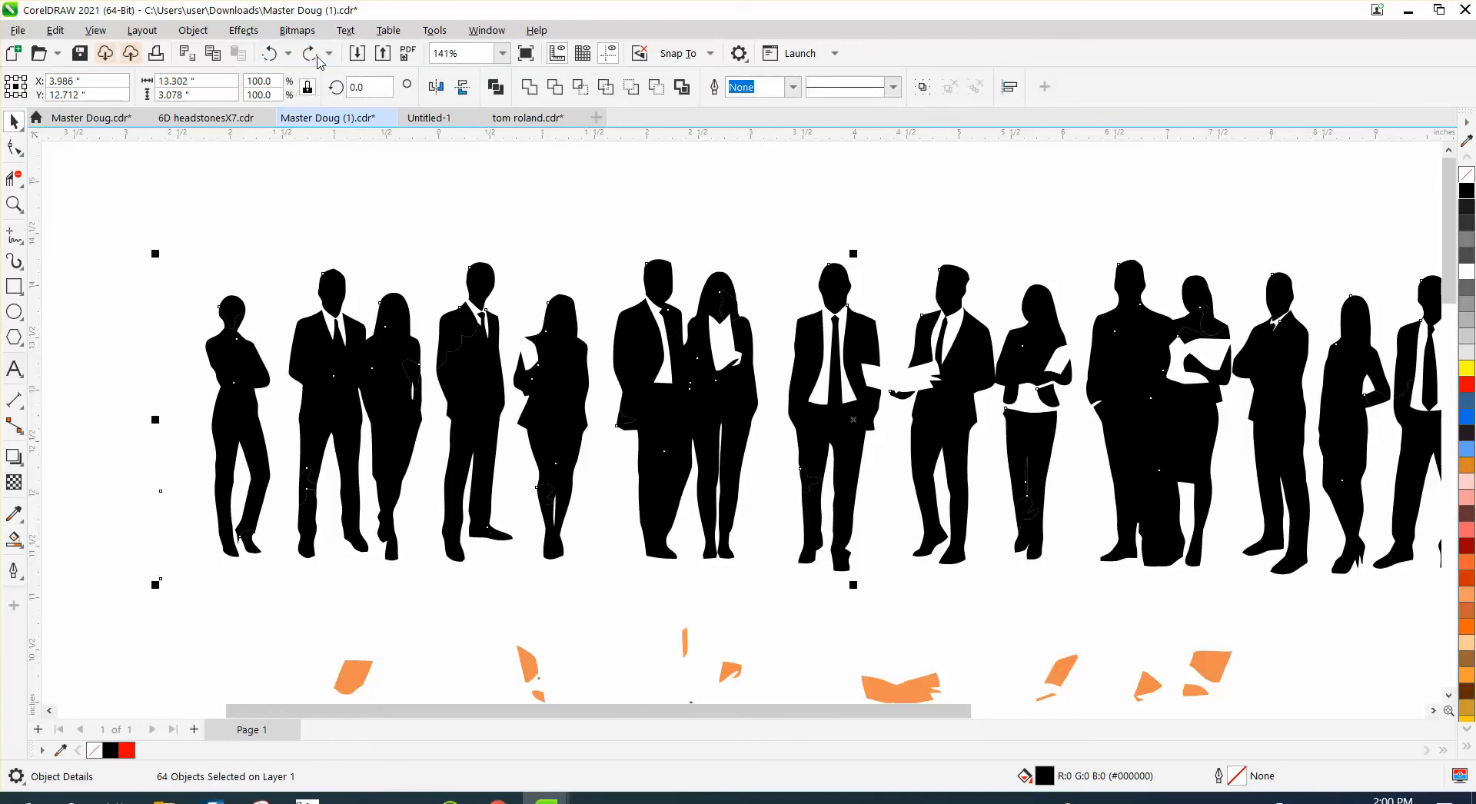
{"action": "left_click", "coordinate": [269, 54]}
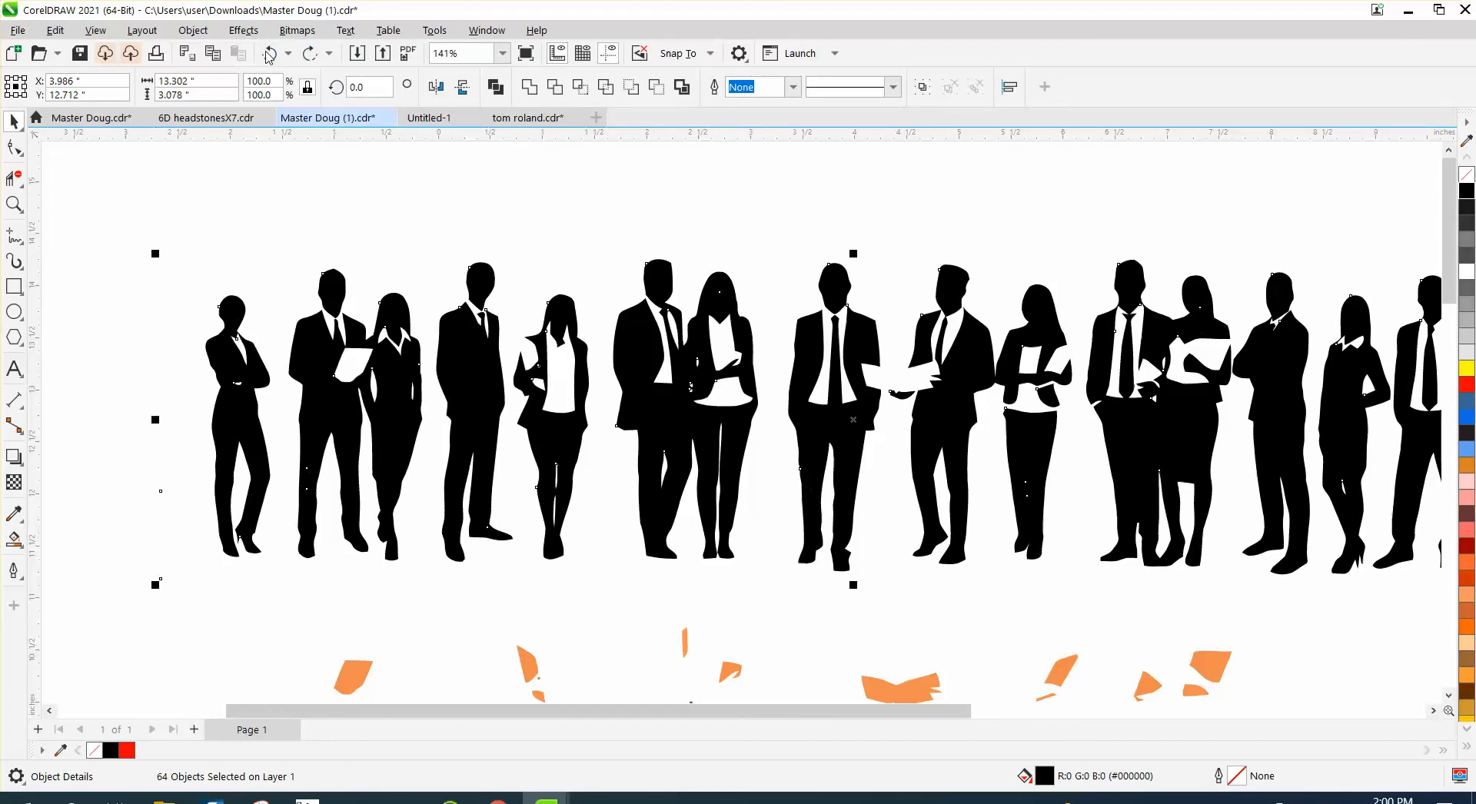
- Delete the two stray nodes beside the leftmost figure from the combined curve with the Shape tool, and clear the selection
{"action": "key", "text": "F3"}
{"action": "key", "text": "F3"}
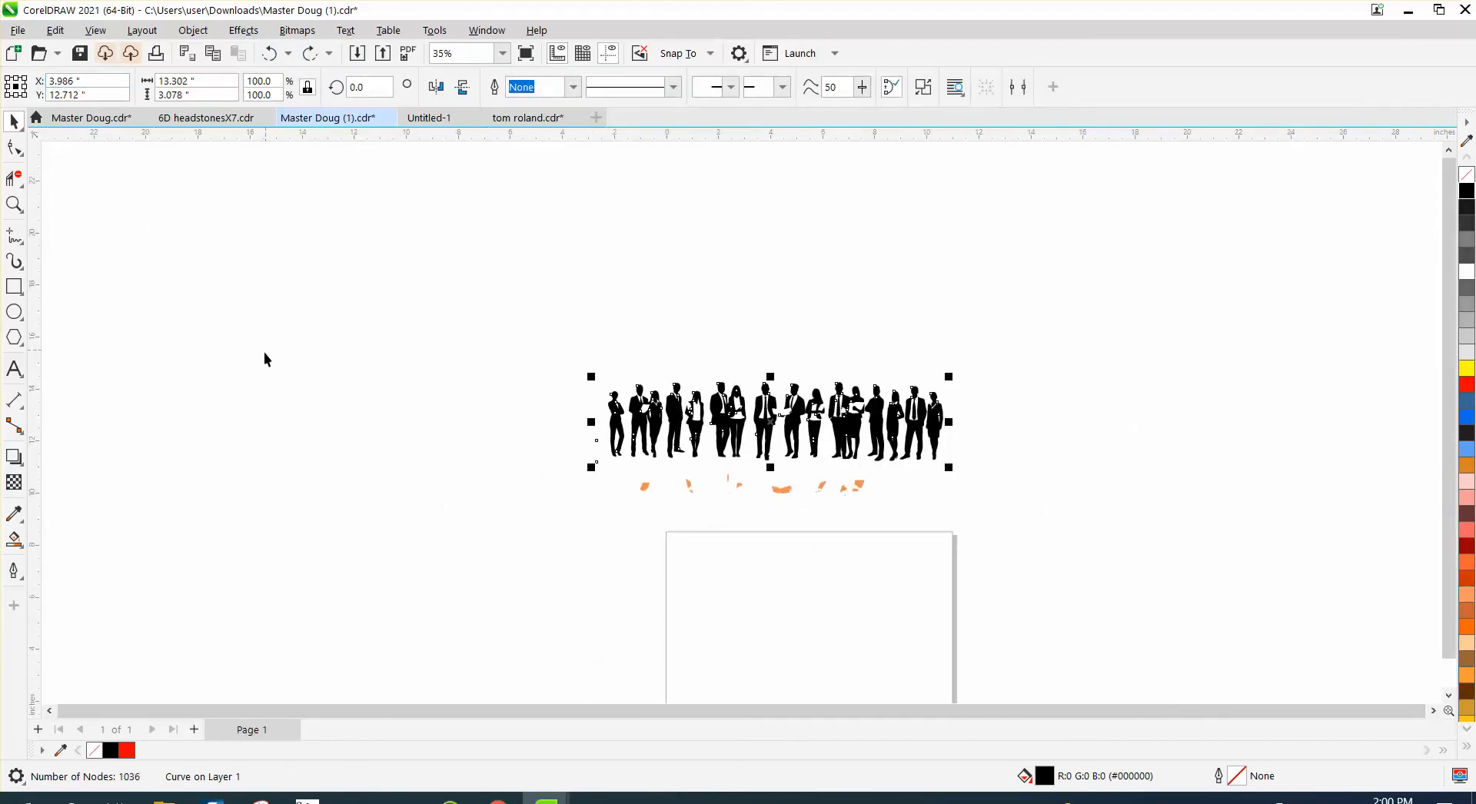
{"action": "left_click", "coordinate": [14, 206]}
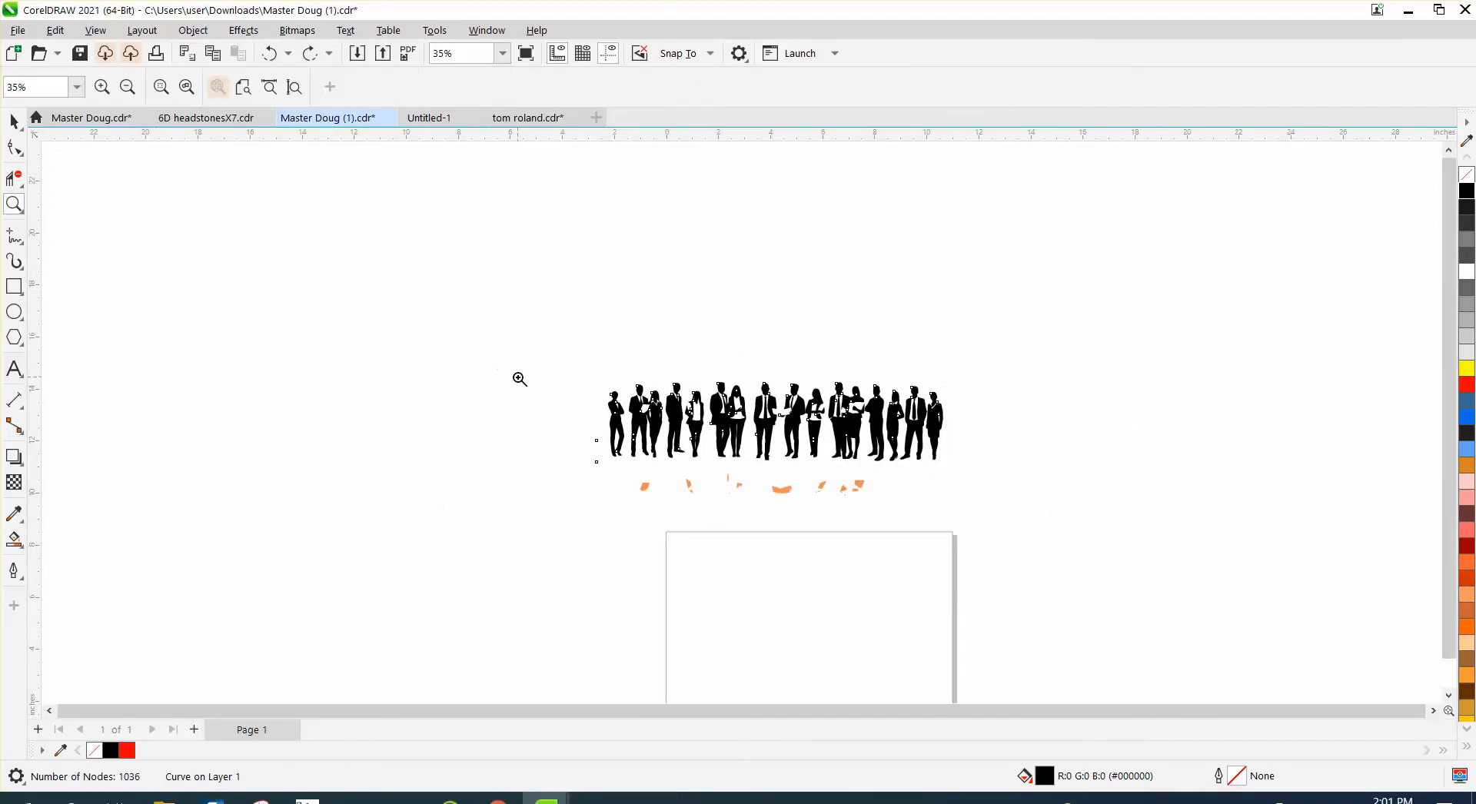
{"action": "left_click_drag", "start_coordinate": [555, 359], "coordinate": [1081, 584]}
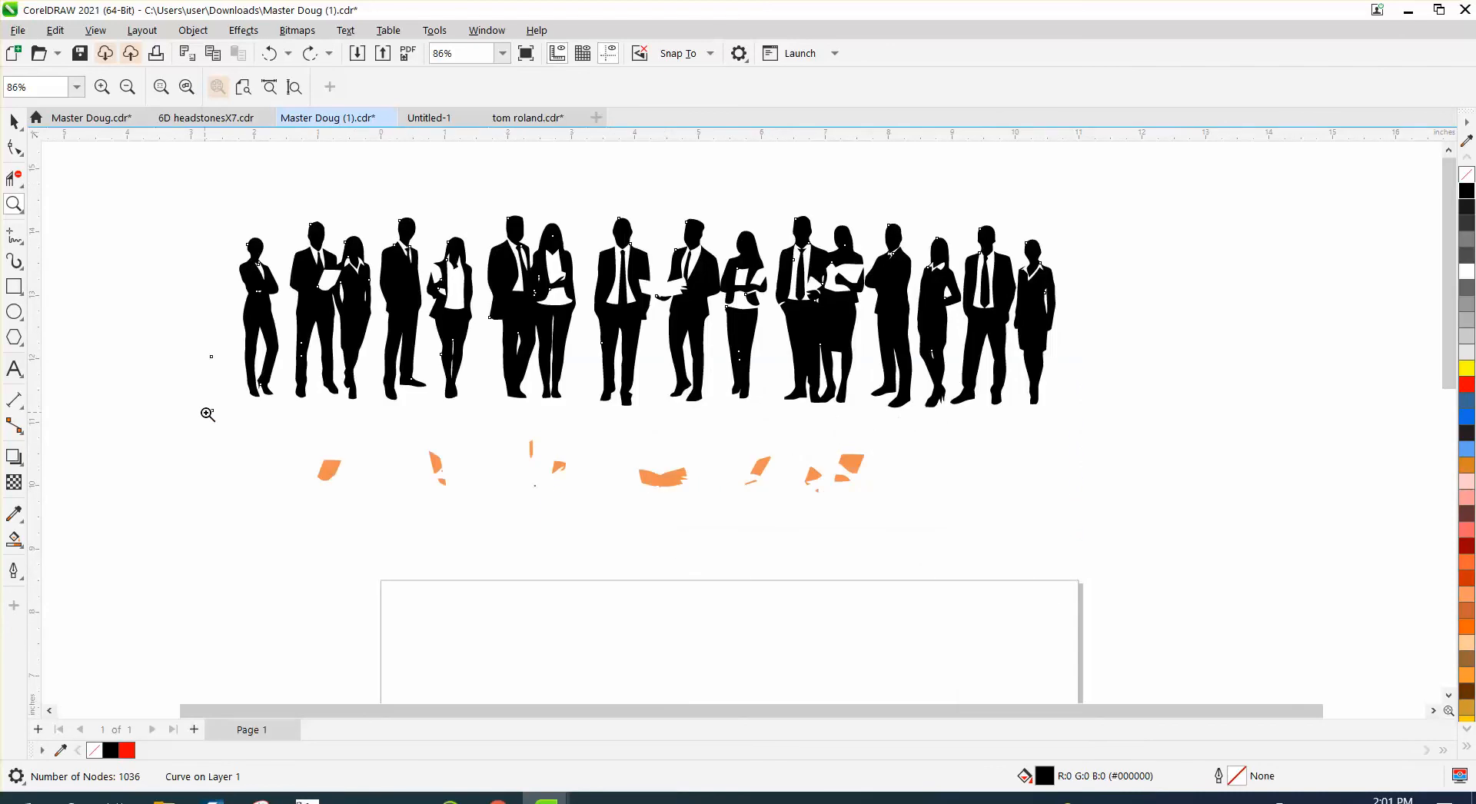
{"action": "left_click_drag", "start_coordinate": [171, 302], "coordinate": [292, 449]}
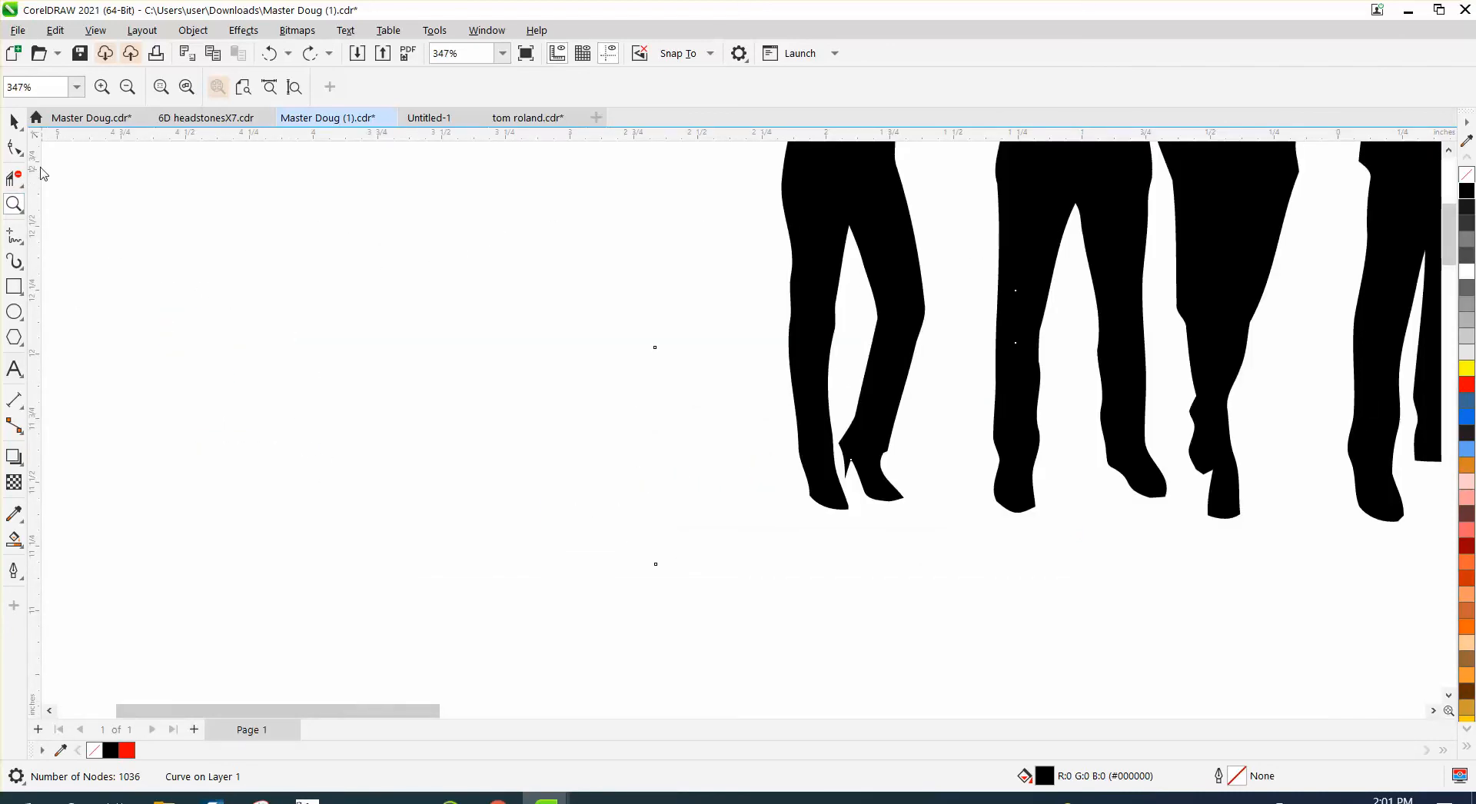
{"action": "left_click", "coordinate": [15, 146]}
{"action": "left_click_drag", "start_coordinate": [636, 321], "coordinate": [686, 613]}
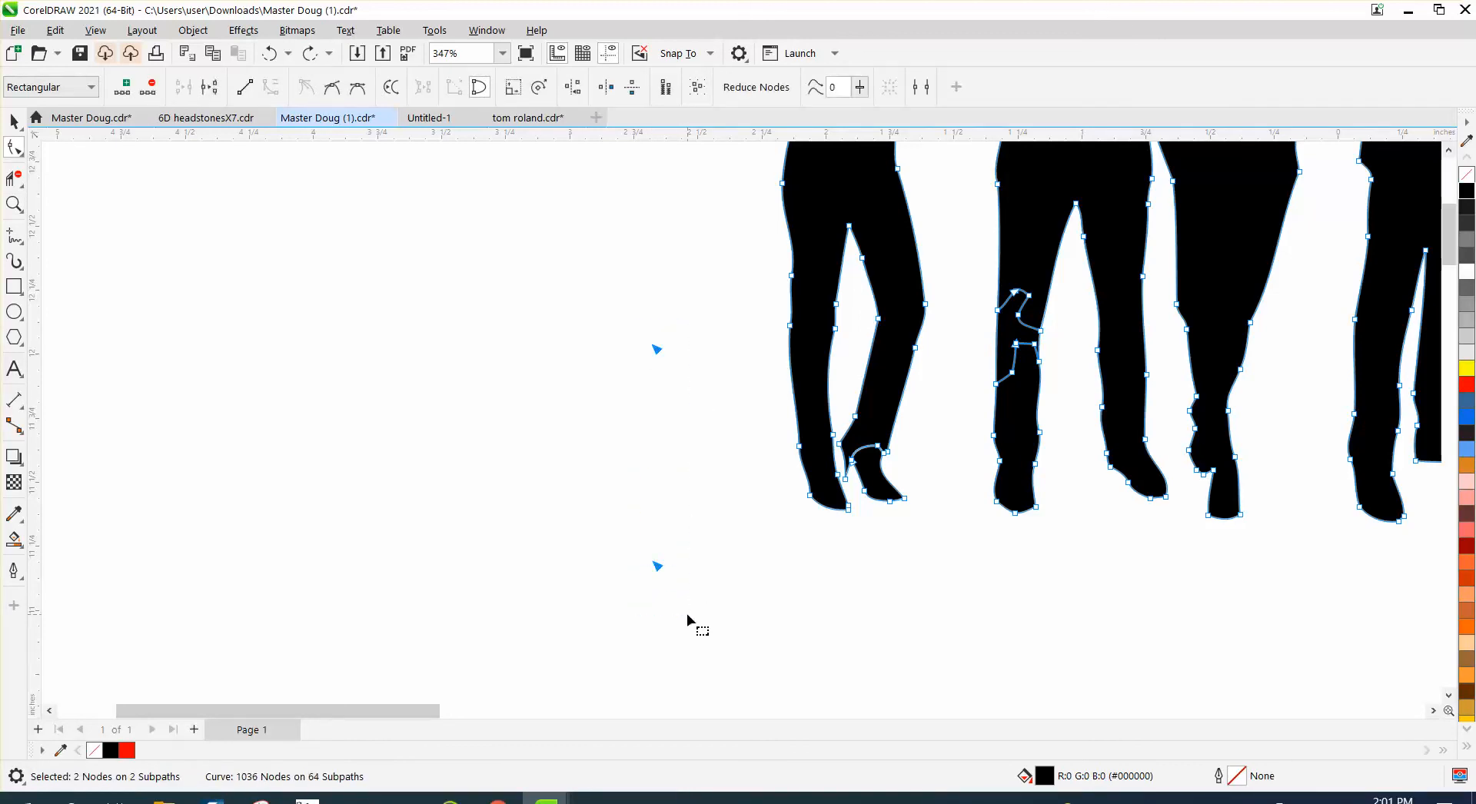
{"action": "key", "text": "Delete"}
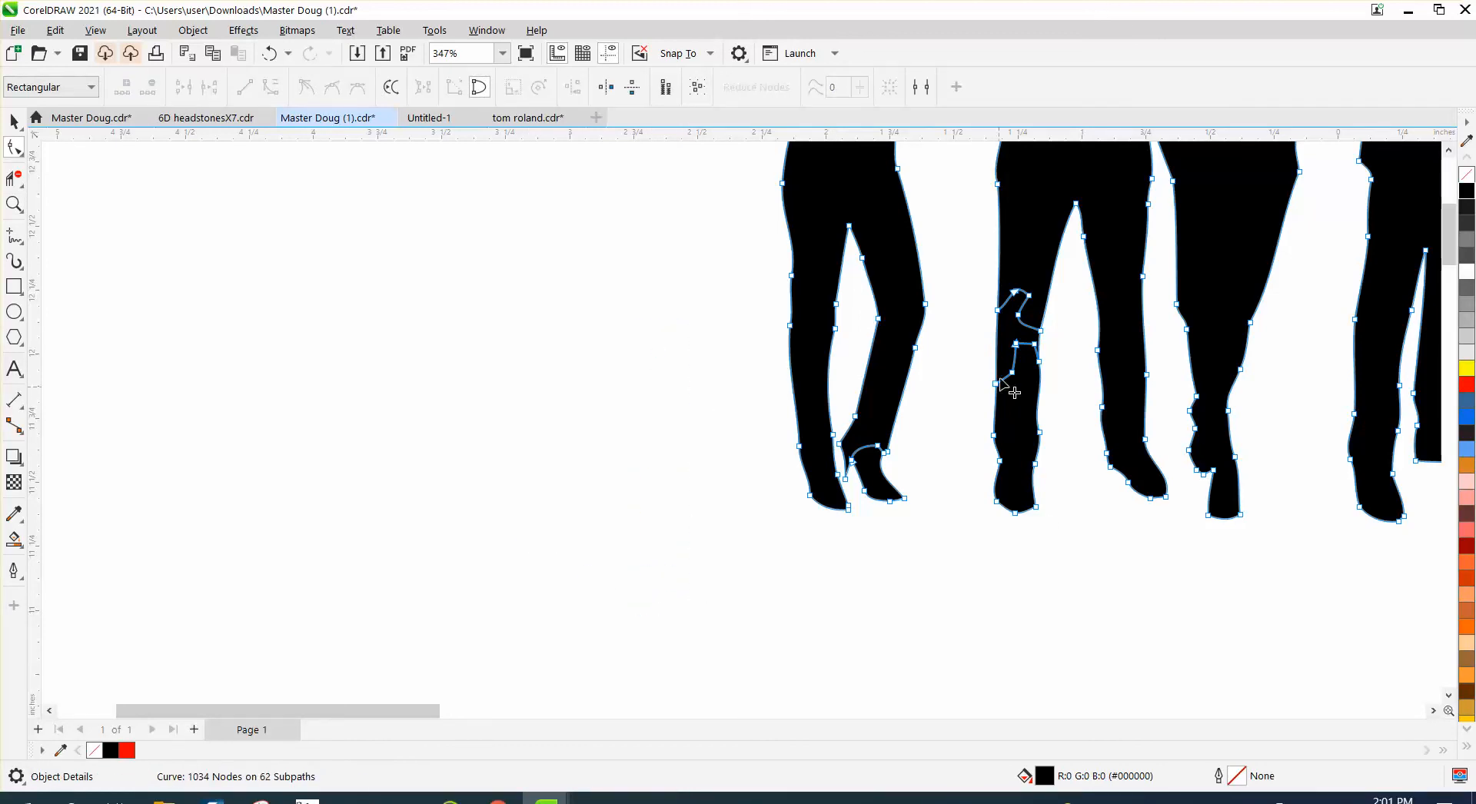
{"action": "left_click", "coordinate": [14, 121]}
{"action": "left_click", "coordinate": [355, 260]}
{"action": "scroll", "coordinate": [257, 325], "scroll_direction": "down", "scroll_amount": 1}
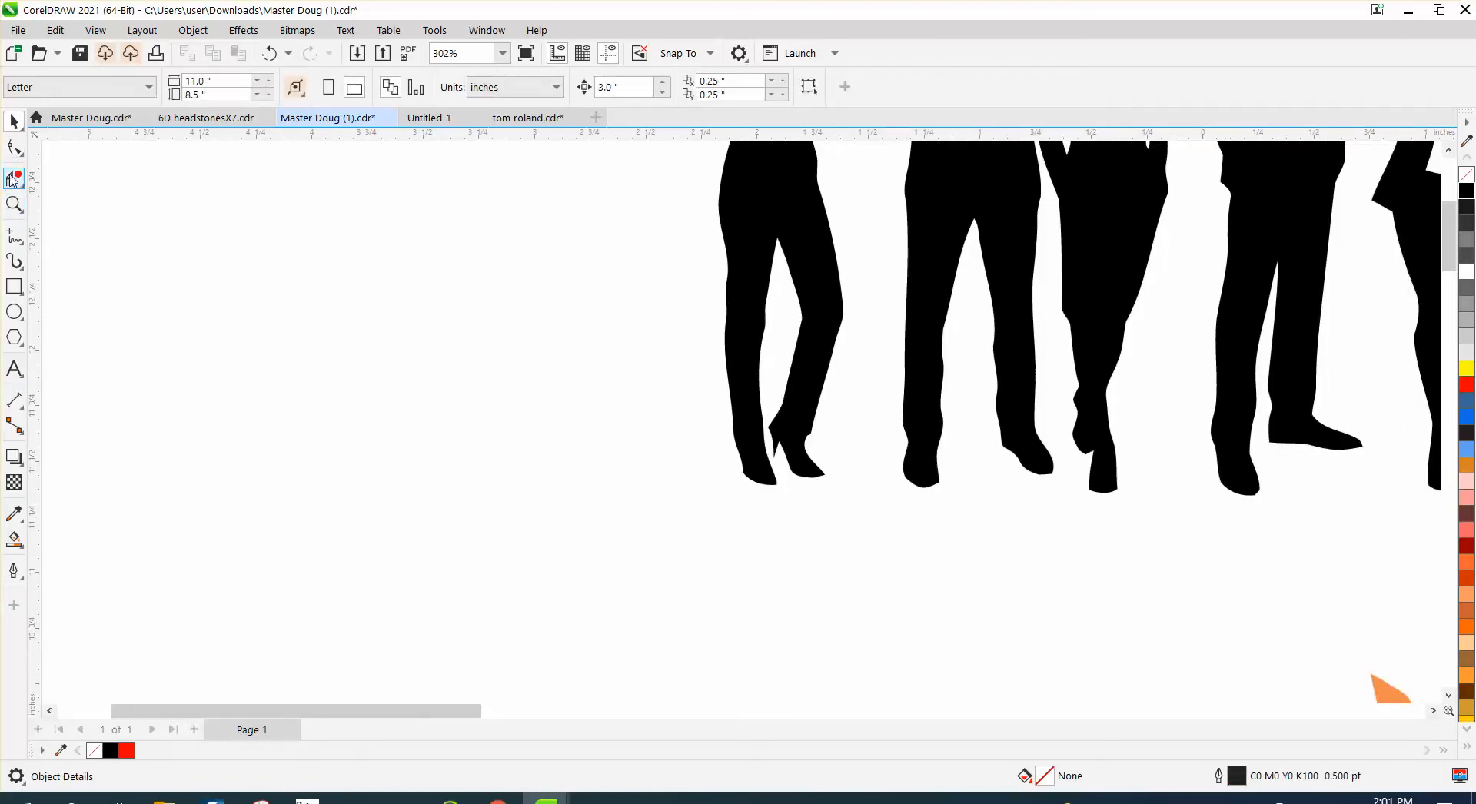
- Examine the nodes of the combined silhouette curve around the figures' legs with the Shape tool
{"action": "left_click", "coordinate": [14, 146]}
{"action": "left_click", "coordinate": [911, 310]}
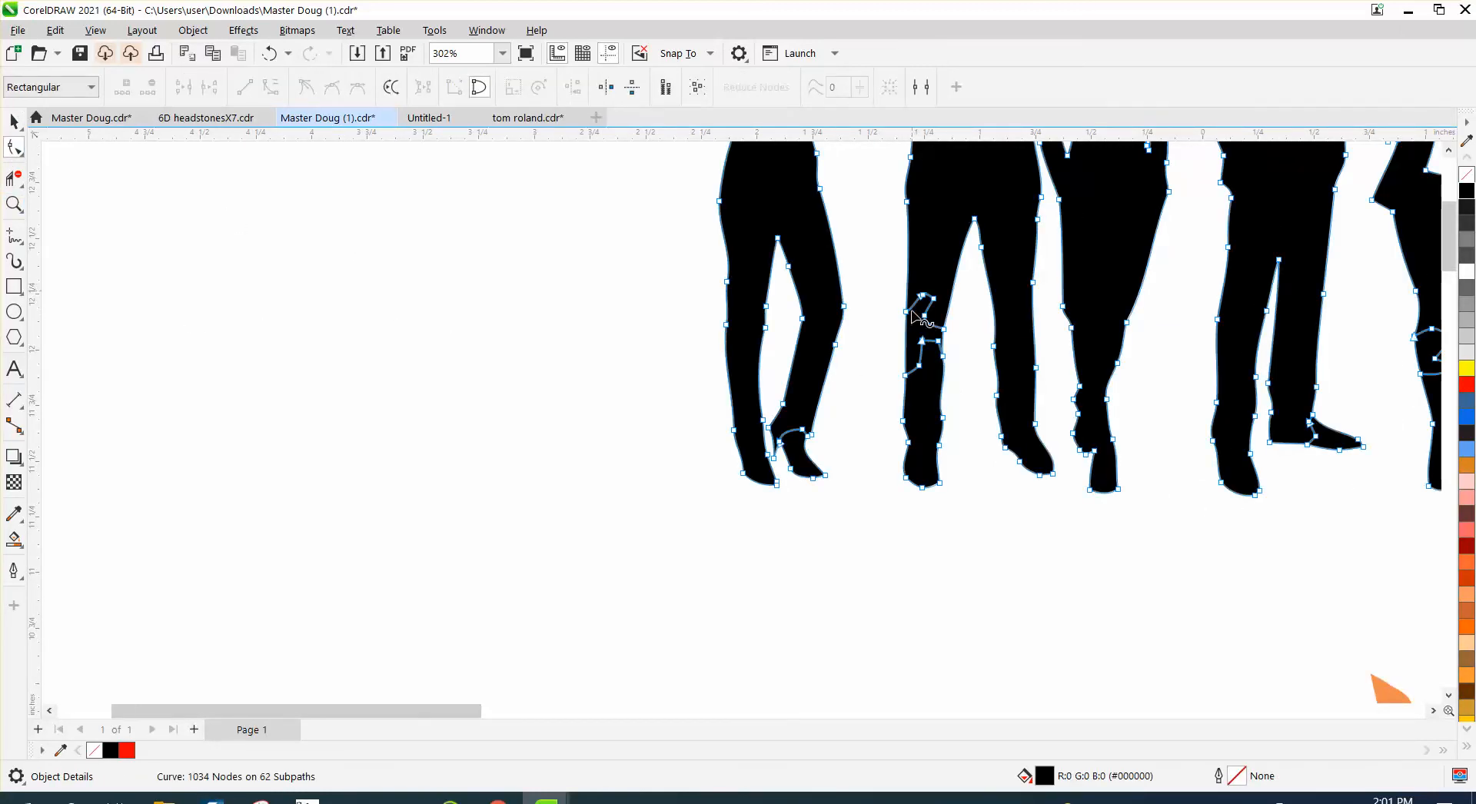
{"action": "scroll", "coordinate": [843, 401], "scroll_direction": "down", "scroll_amount": 3}
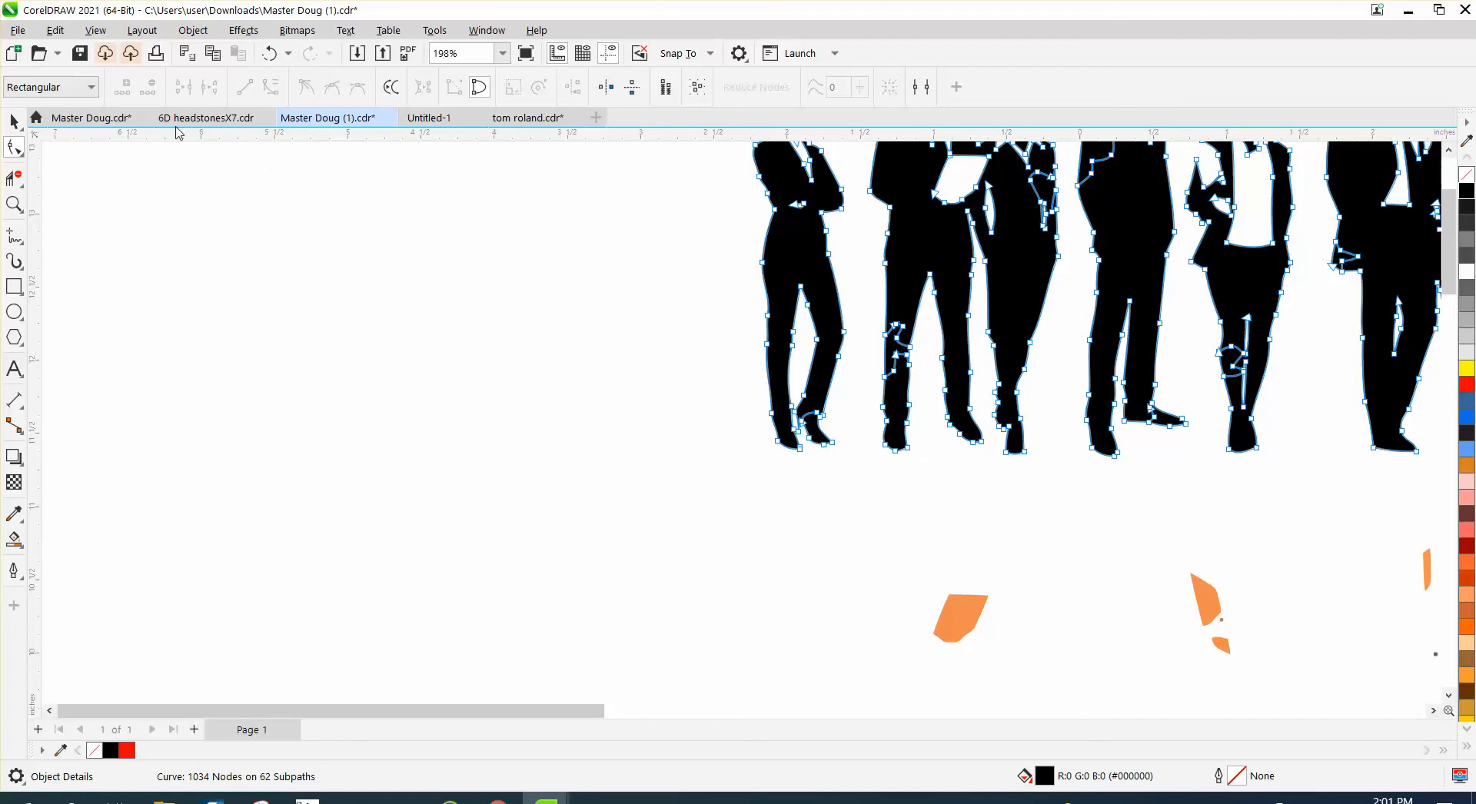
- Select all the orange folder pieces below the figures and move them 3 inches up, back onto the silhouettes
{"action": "left_click", "coordinate": [14, 120]}
{"action": "scroll", "coordinate": [216, 419], "scroll_direction": "down", "scroll_amount": 3}
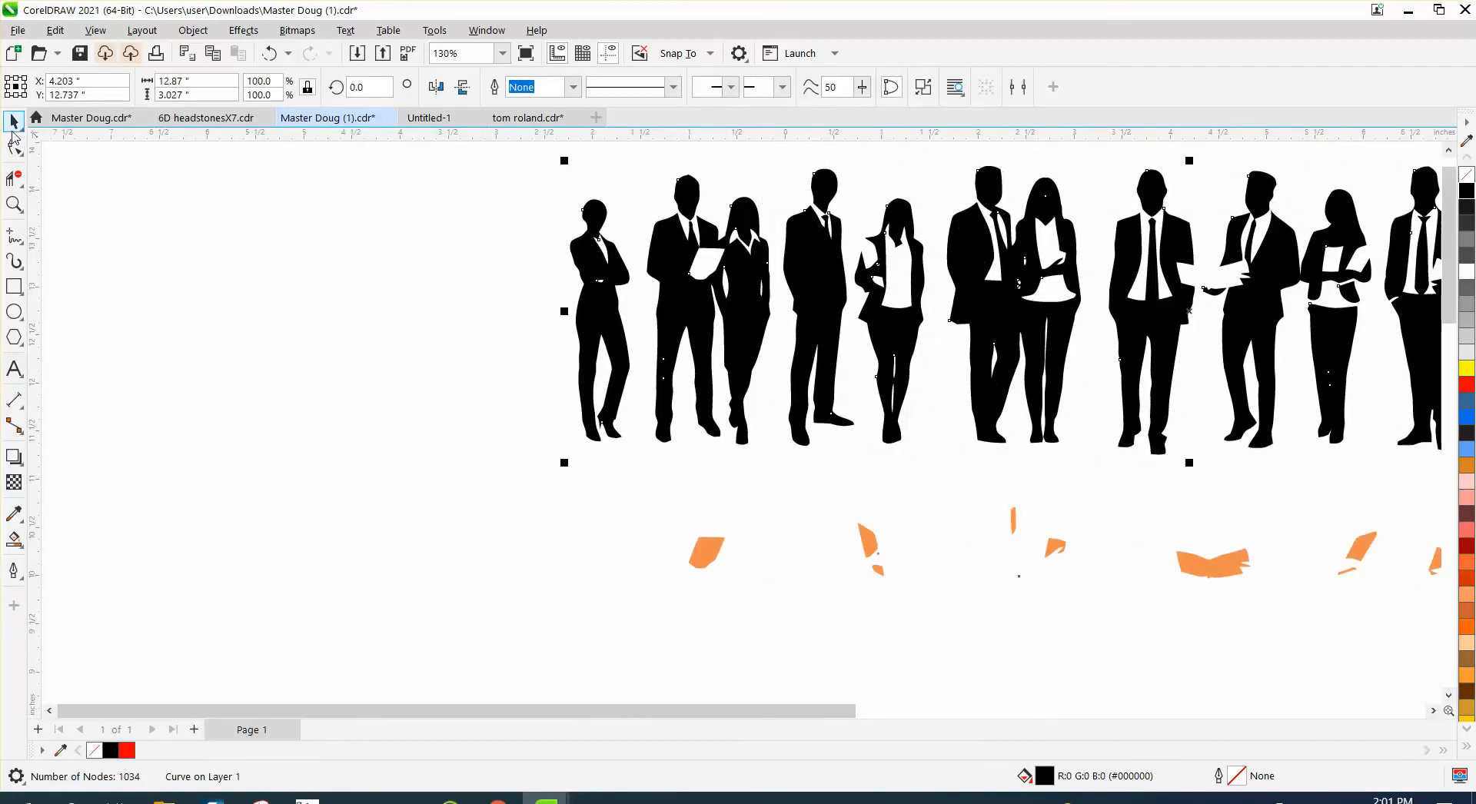
{"action": "scroll", "coordinate": [586, 482], "scroll_direction": "down", "scroll_amount": 2}
{"action": "left_click_drag", "start_coordinate": [584, 482], "coordinate": [1351, 587]}
{"action": "key", "text": "ctrl+z"}
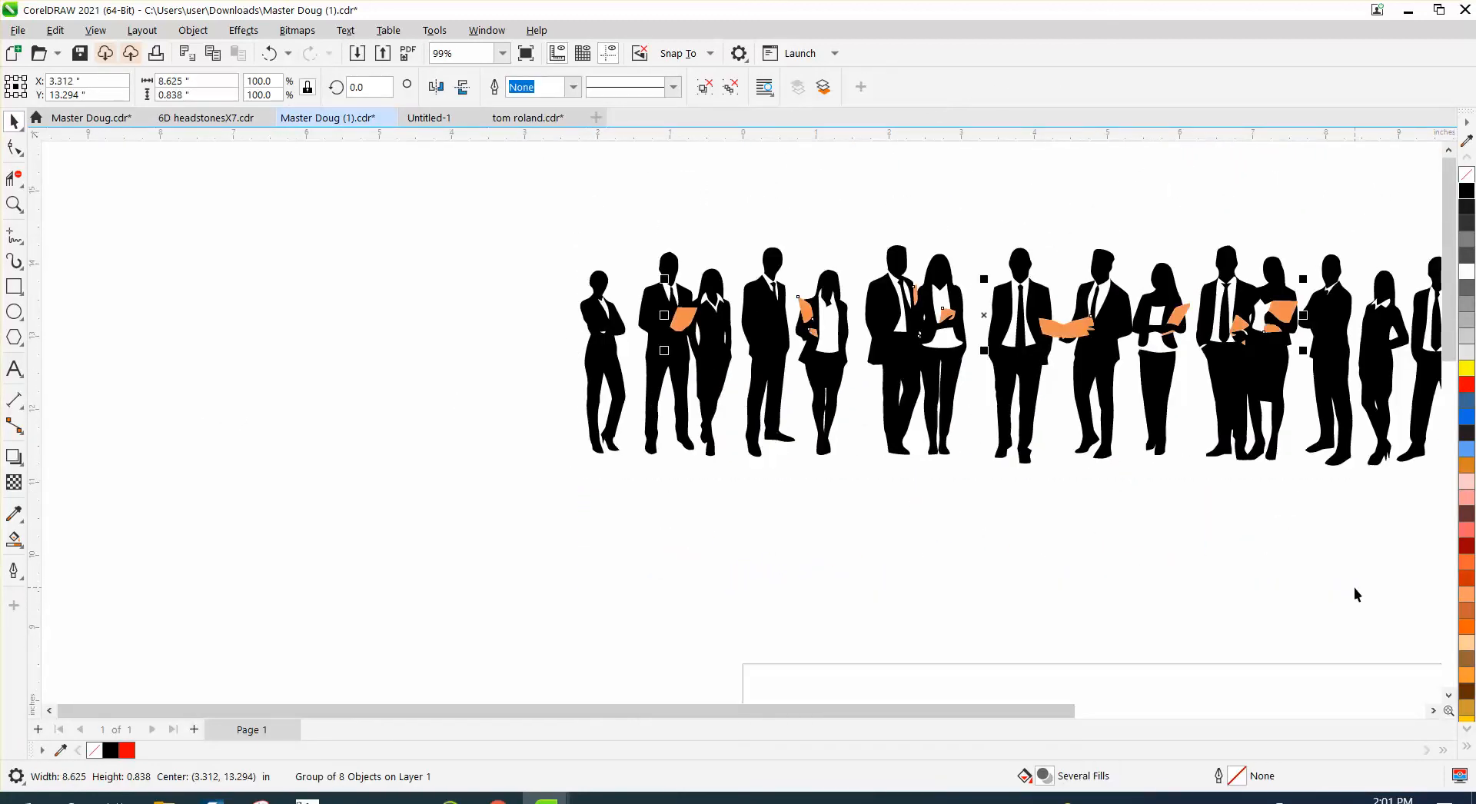
- Place a yellow rectangle about 15.92 by 3.86 inches behind the whole row of figures as a test background
{"action": "left_click", "coordinate": [15, 288]}
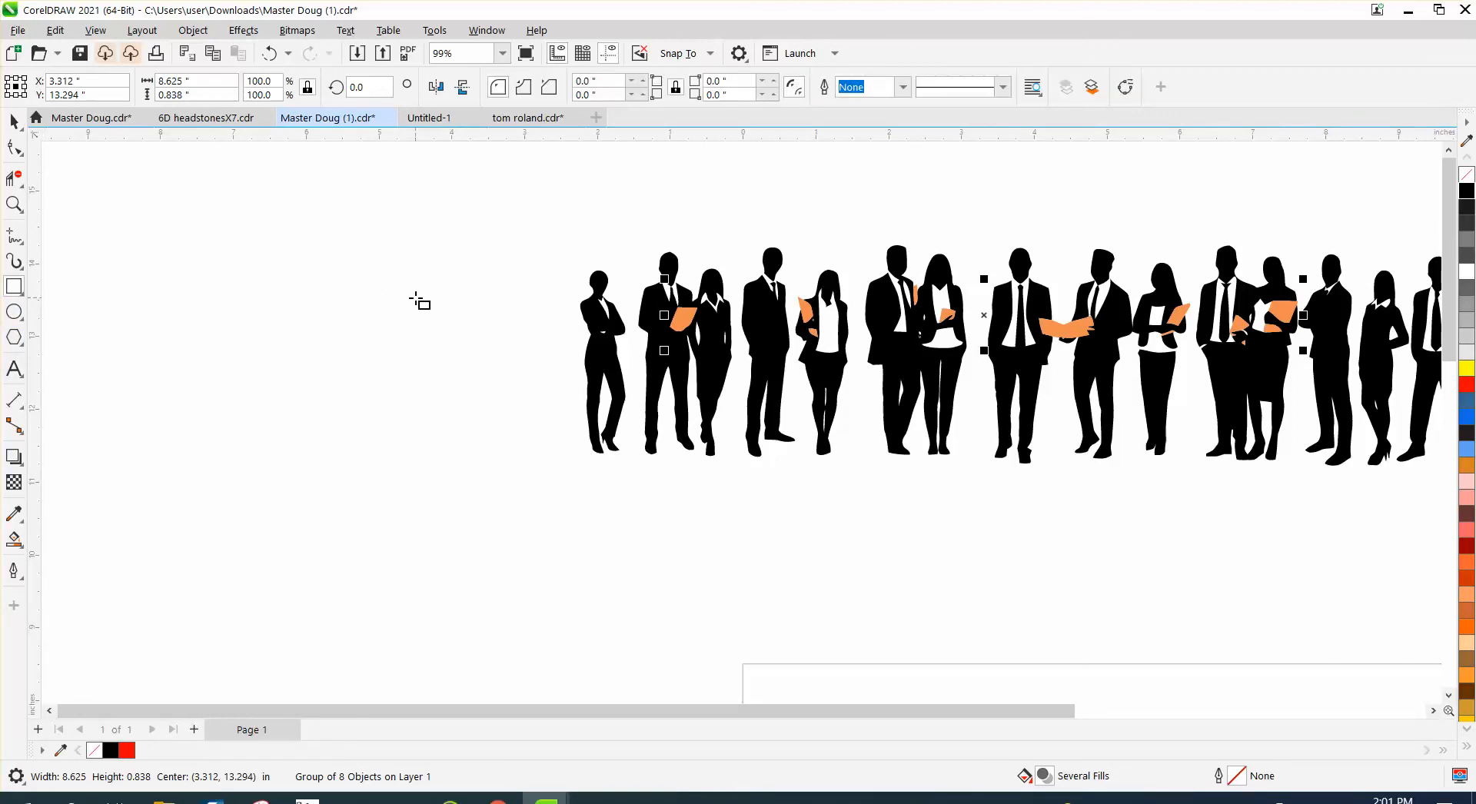
{"action": "scroll", "coordinate": [454, 289], "scroll_direction": "down", "scroll_amount": 3}
{"action": "left_click_drag", "start_coordinate": [448, 253], "coordinate": [1111, 414]}
{"action": "left_click", "coordinate": [1467, 368]}
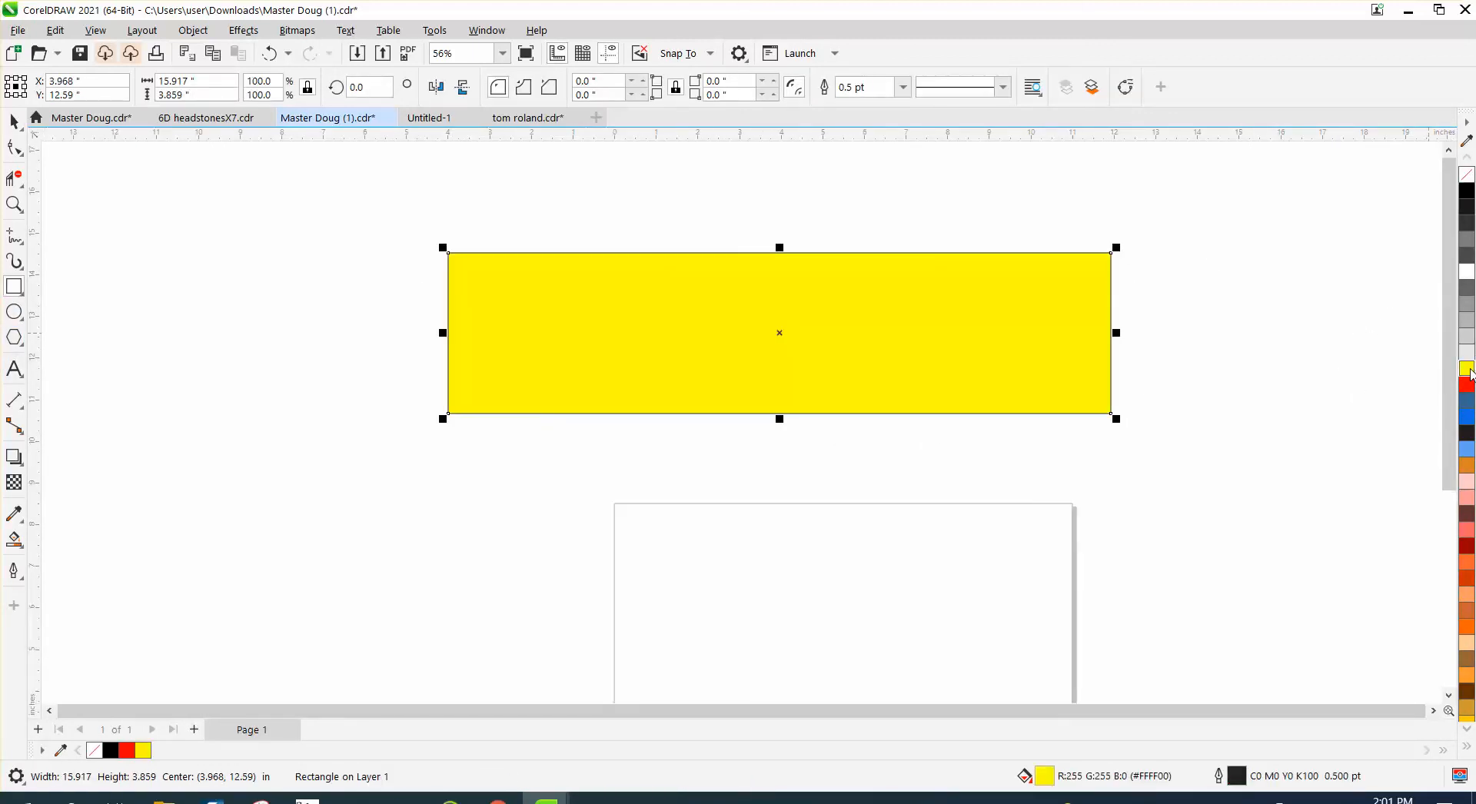
{"action": "left_click", "coordinate": [195, 31]}
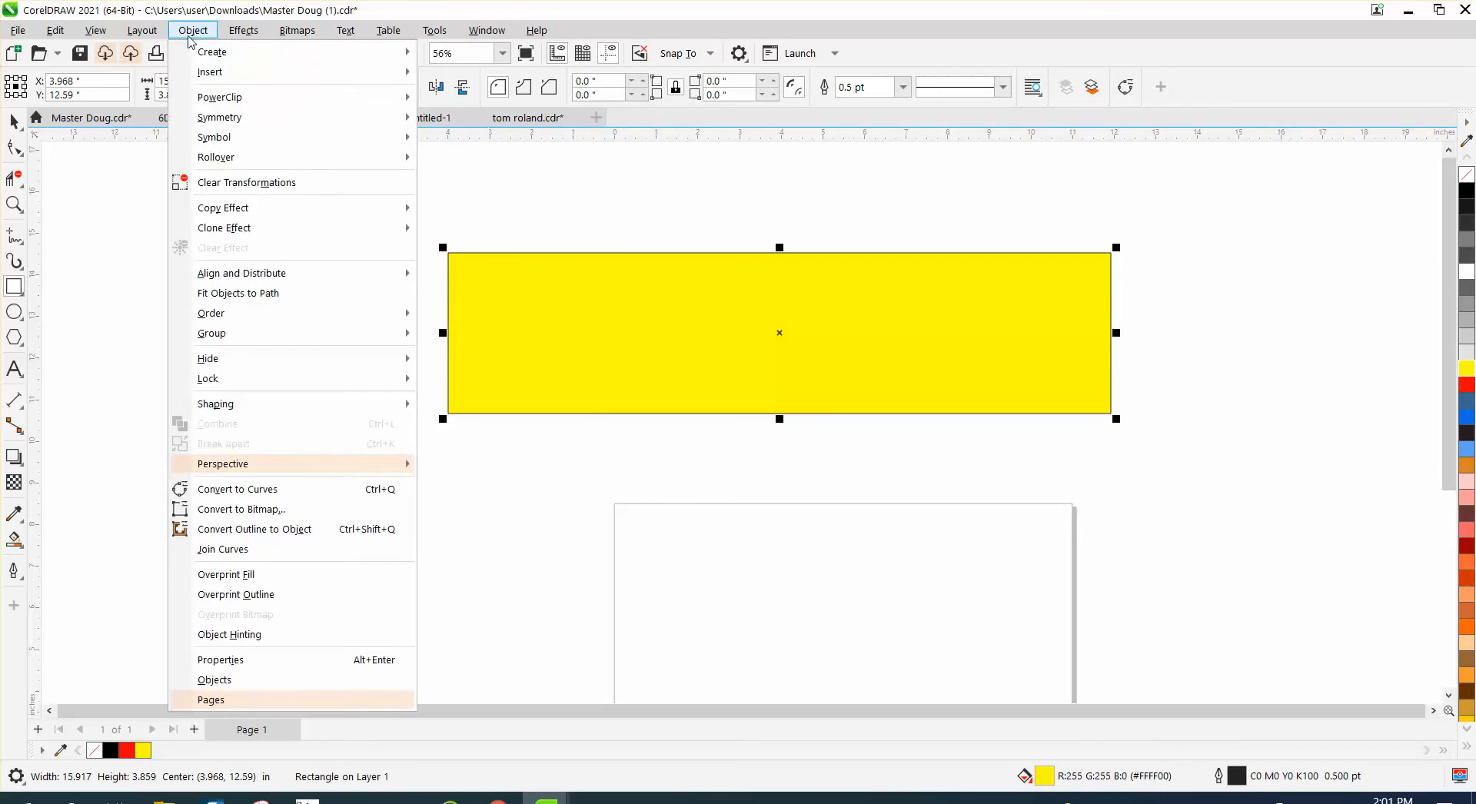
{"action": "left_click", "coordinate": [434, 336]}
- Examine the silhouettes up close against the yellow background for leftover patches and see-through areas
{"action": "left_click", "coordinate": [14, 203]}
{"action": "left_click_drag", "start_coordinate": [538, 249], "coordinate": [1003, 485]}
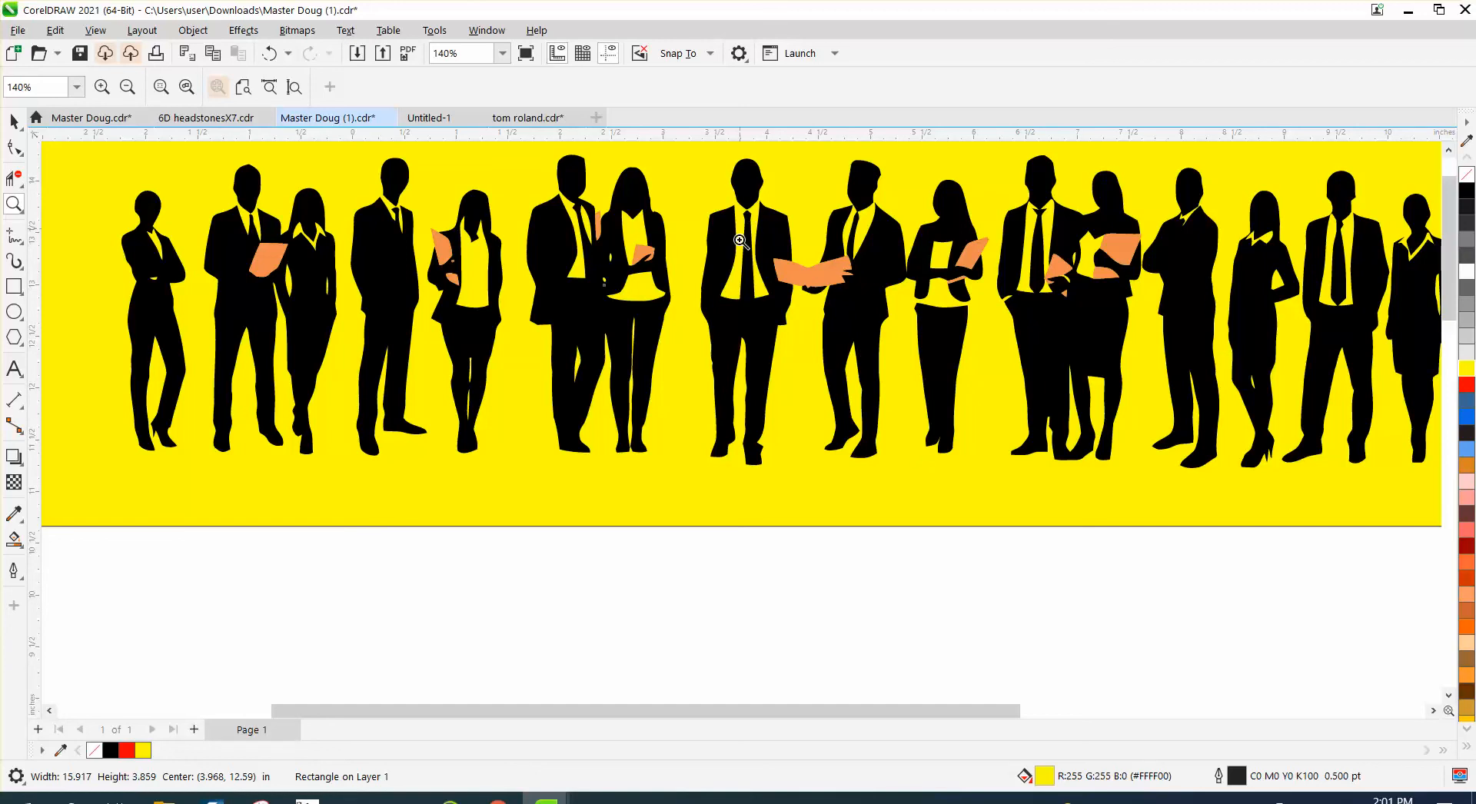
{"action": "left_click_drag", "start_coordinate": [345, 189], "coordinate": [422, 257]}
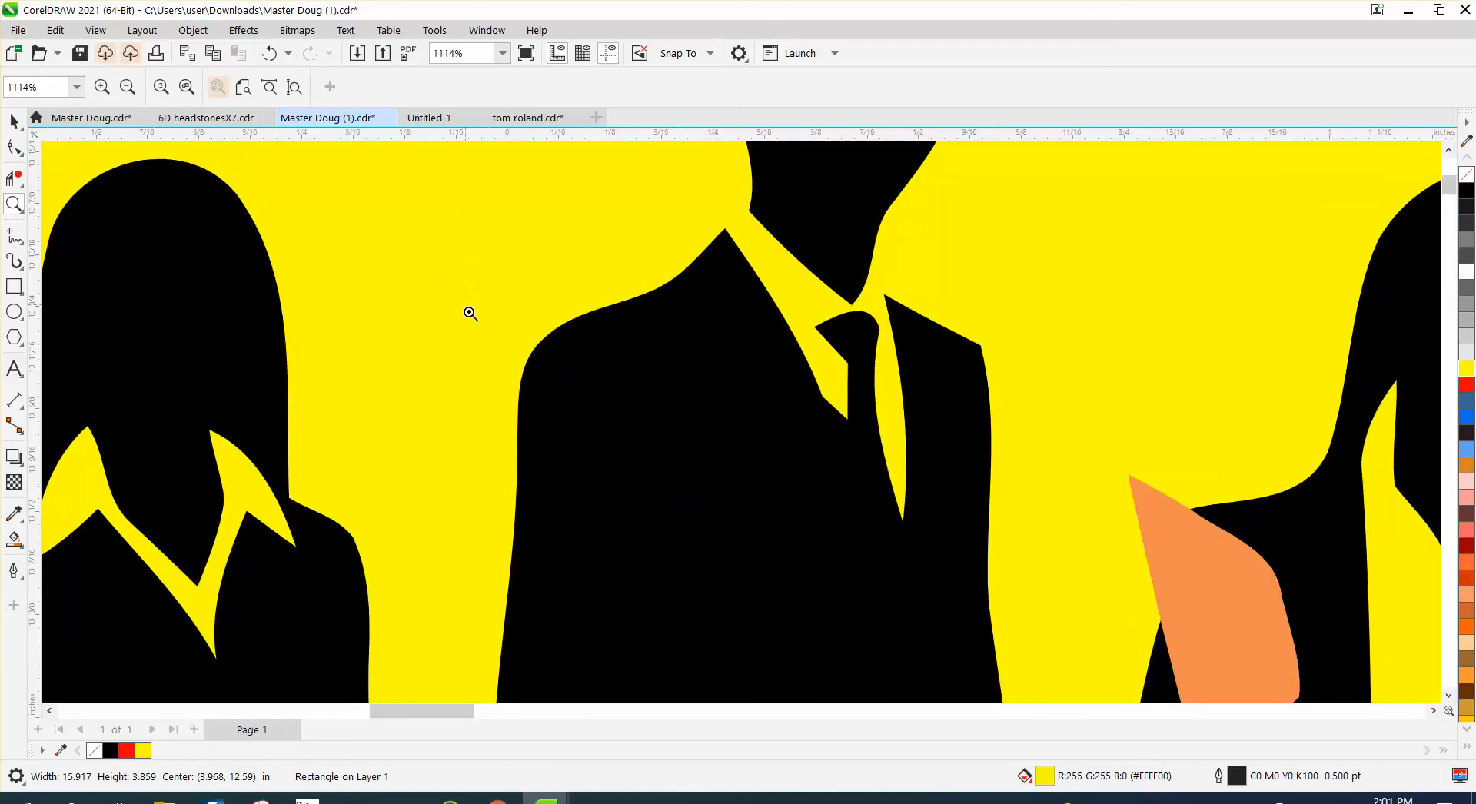
{"action": "scroll", "coordinate": [558, 338], "scroll_direction": "down", "scroll_amount": 1}
{"action": "left_click_drag", "start_coordinate": [542, 376], "coordinate": [731, 537]}
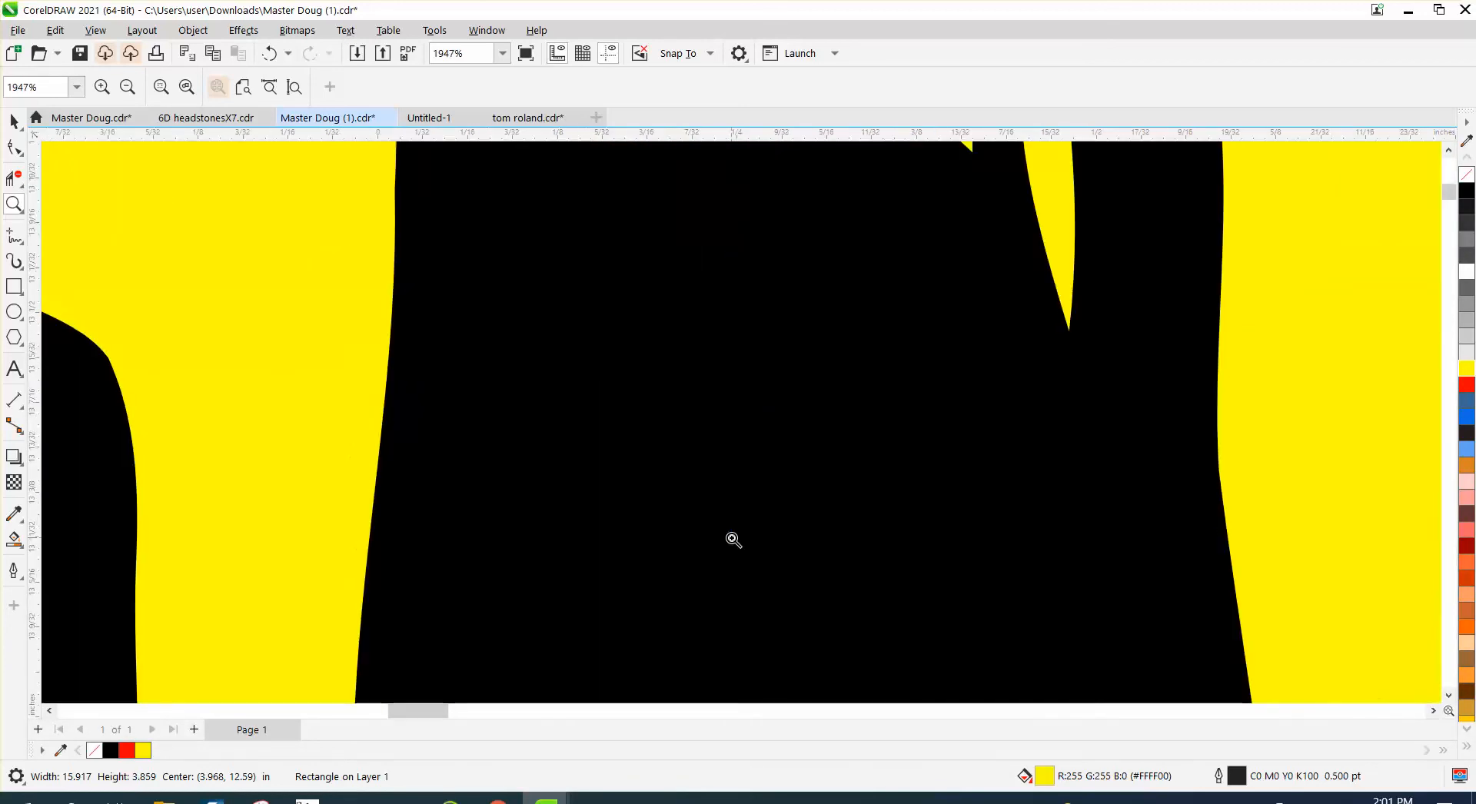
{"action": "scroll", "coordinate": [645, 473], "scroll_direction": "down", "scroll_amount": 10}
{"action": "scroll", "coordinate": [621, 449], "scroll_direction": "down", "scroll_amount": 5}
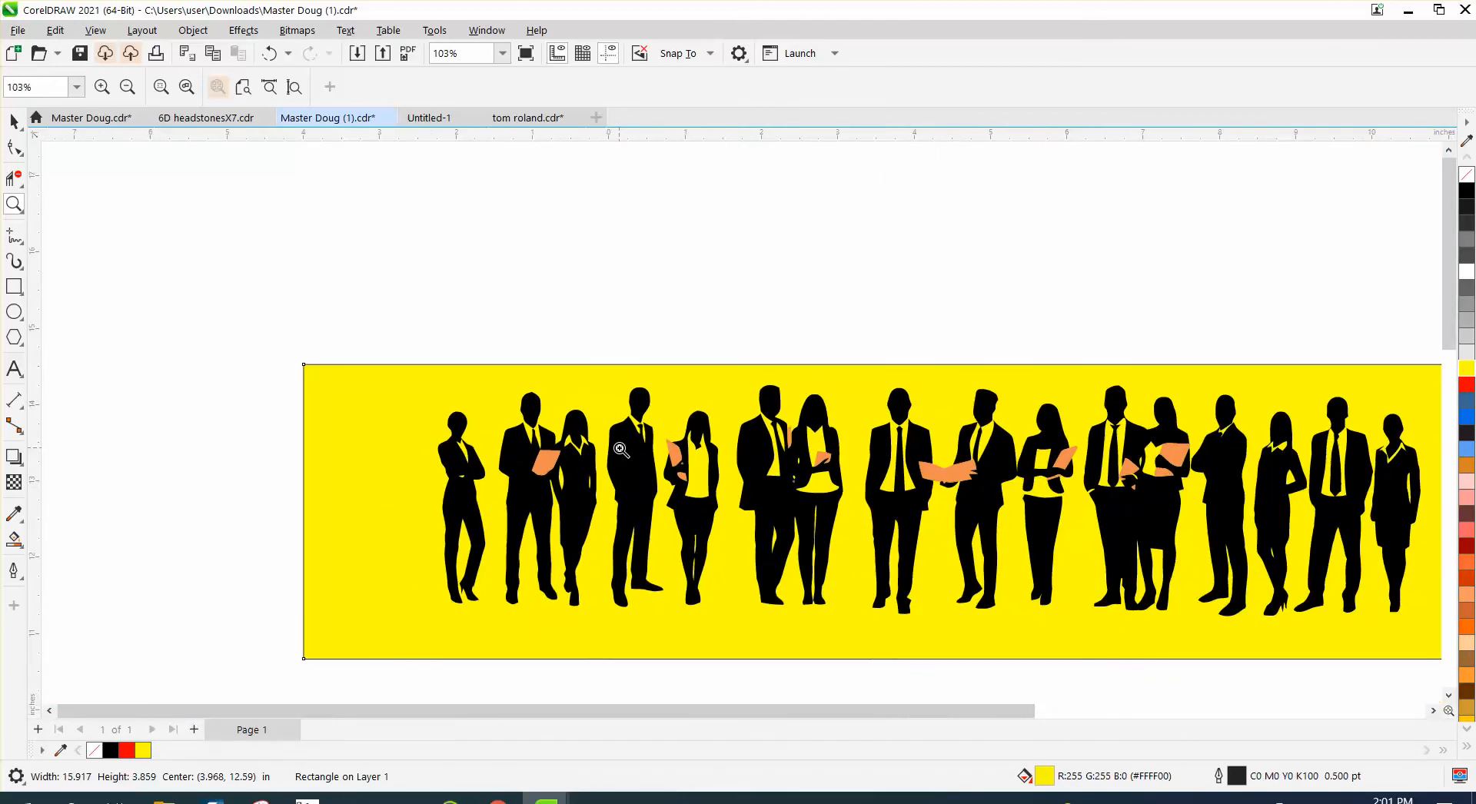
{"action": "scroll", "coordinate": [621, 450], "scroll_direction": "down", "scroll_amount": 1}
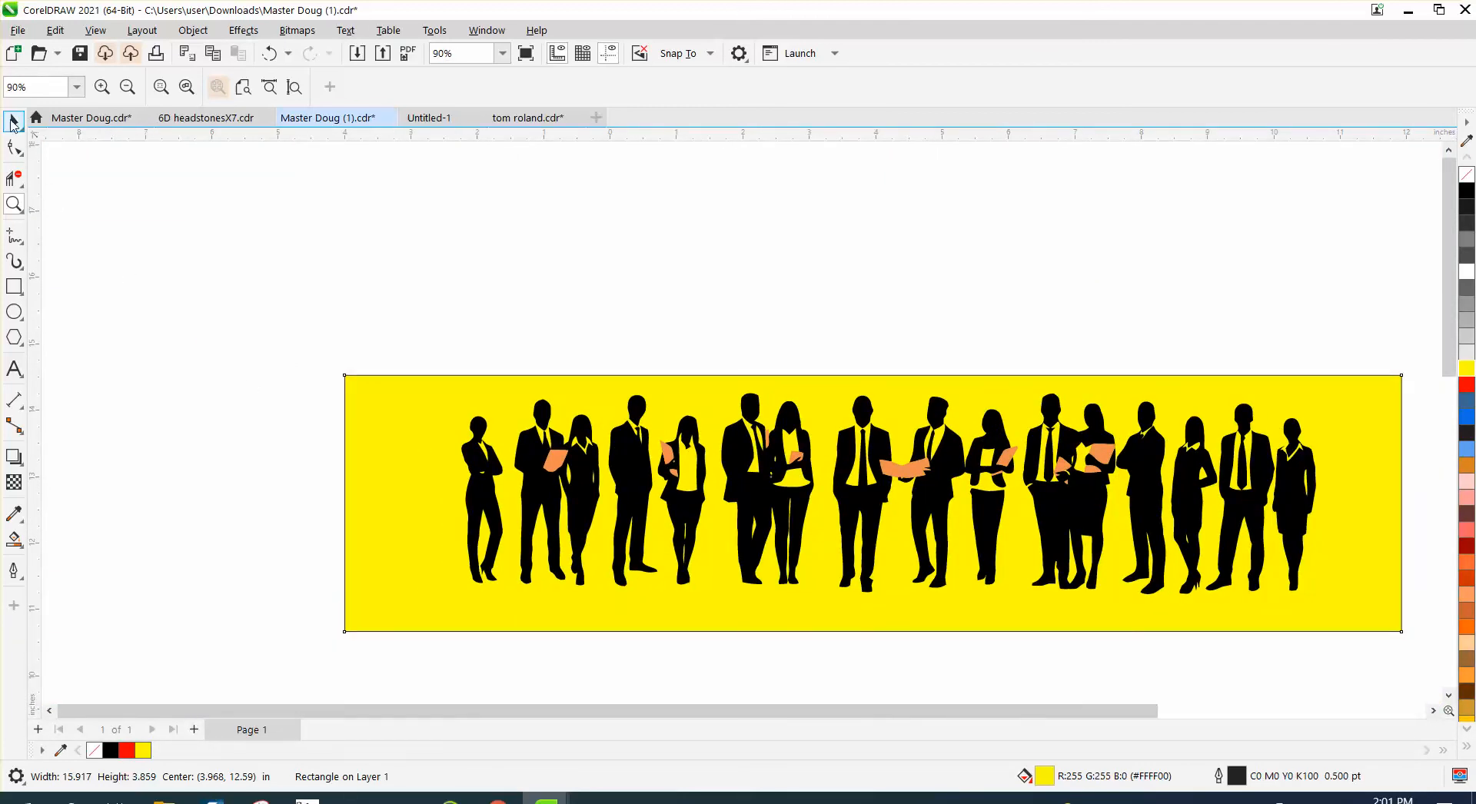
- Delete the yellow background rectangle behind the figures
{"action": "left_click", "coordinate": [11, 122]}
{"action": "left_click", "coordinate": [338, 384]}
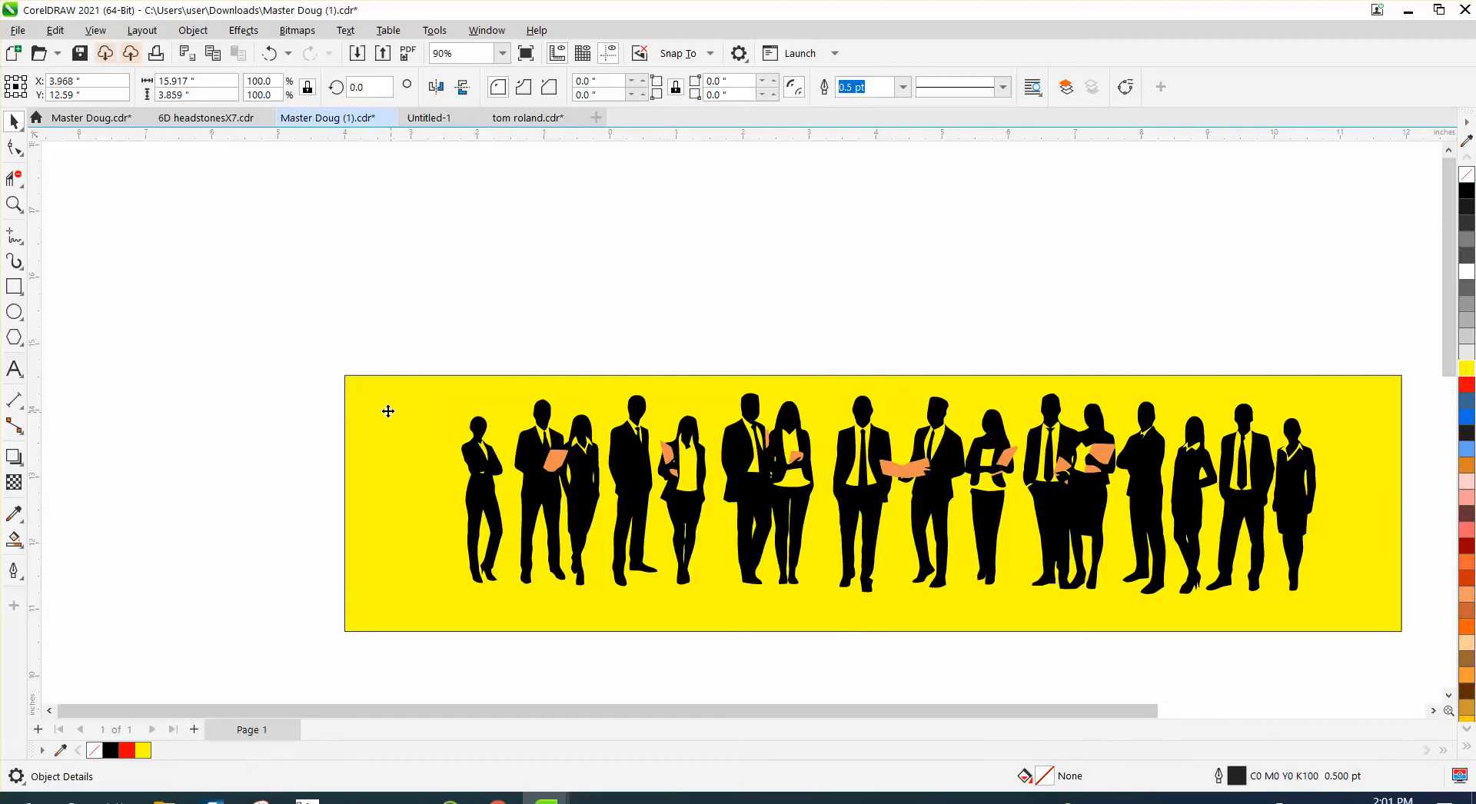
{"action": "key", "text": "Delete"}
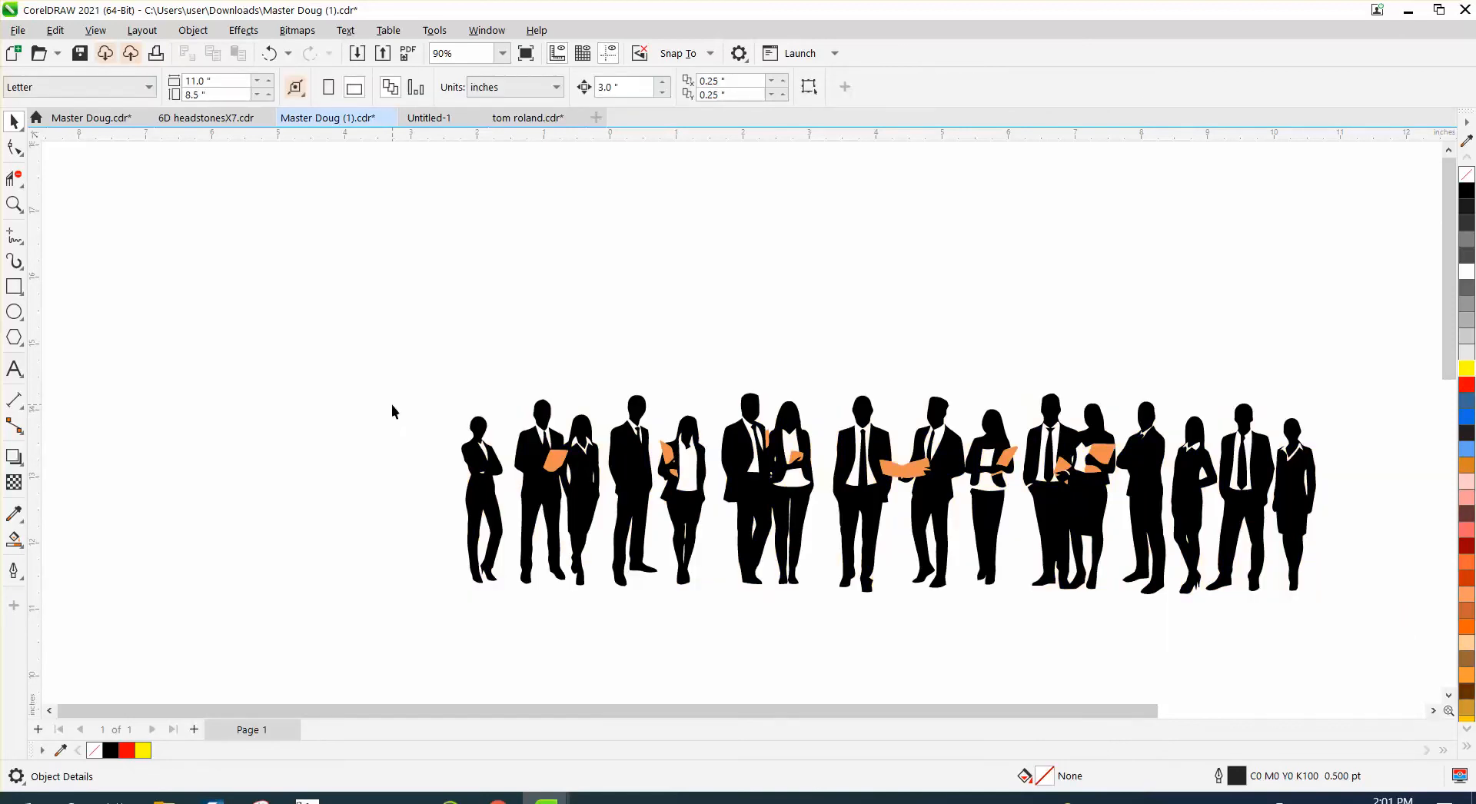